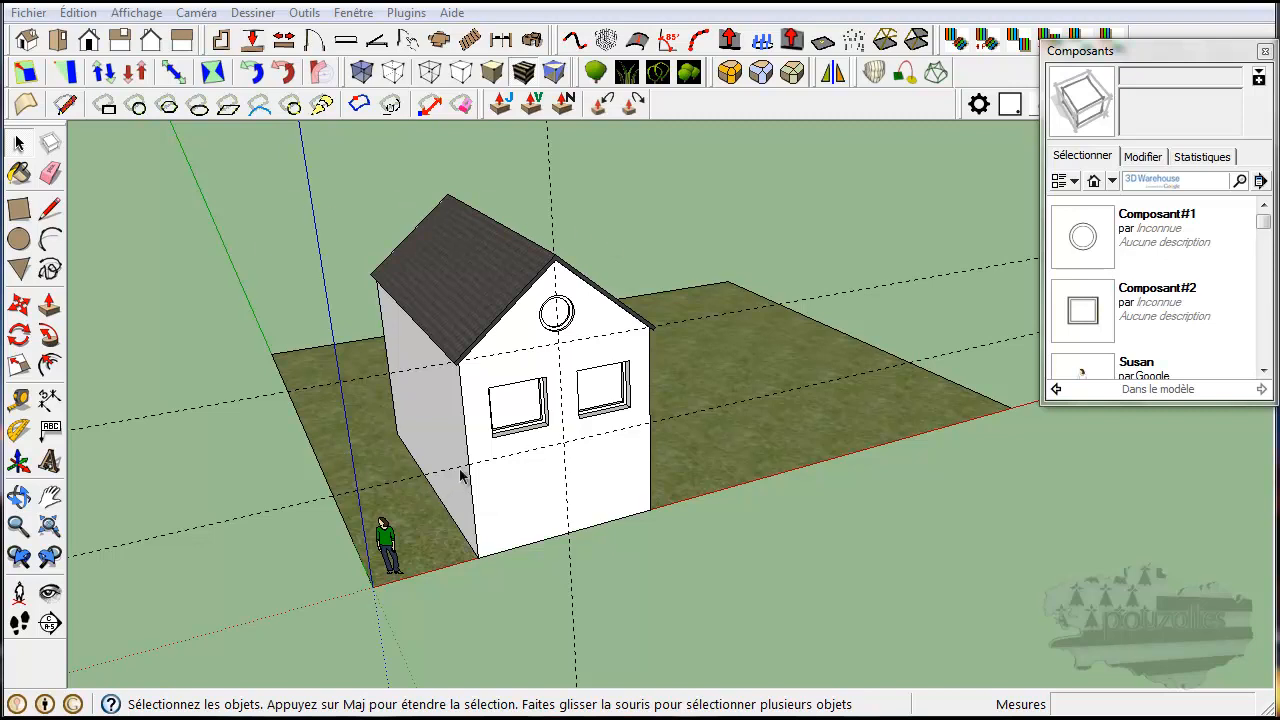
Step: Paint the house's front gable wall with the Brique_brute_foncée material from the Brique et revêtement collection
scroll(515, 456, up, 5)
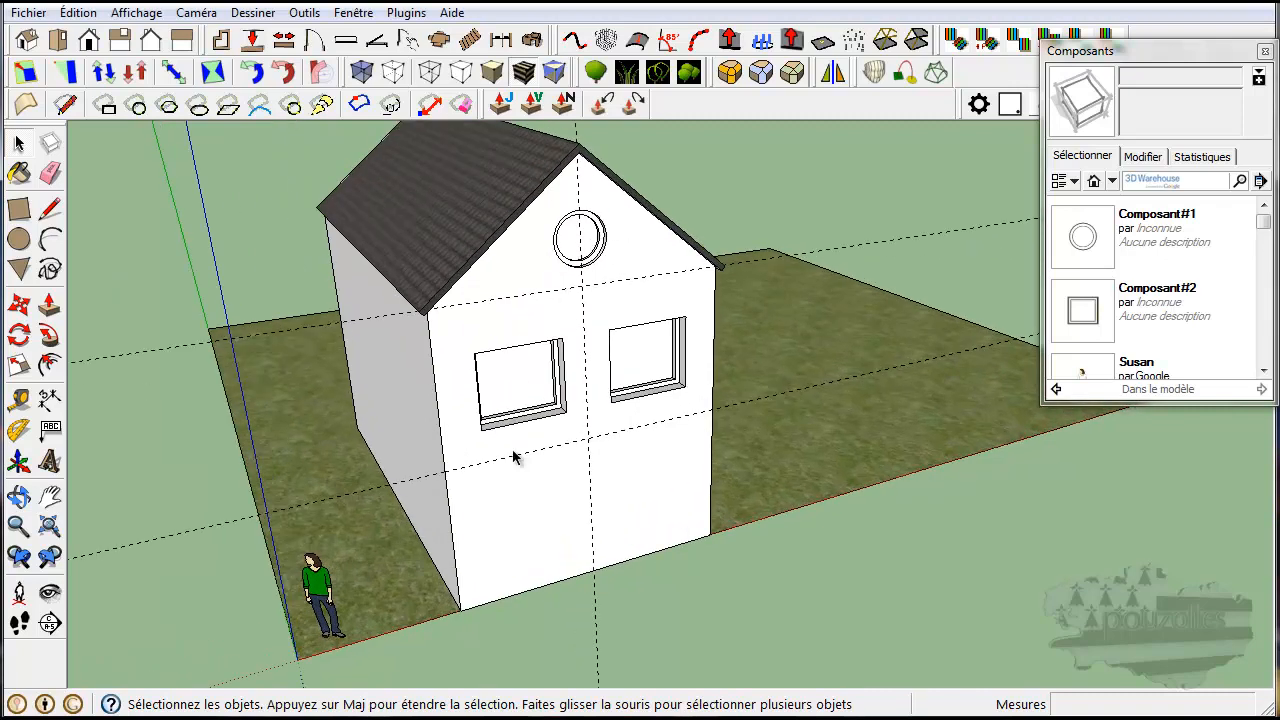
mouse_move(467, 322)
middle_down()
mouse_move(556, 428)
mouse_move(450, 313)
middle_up()
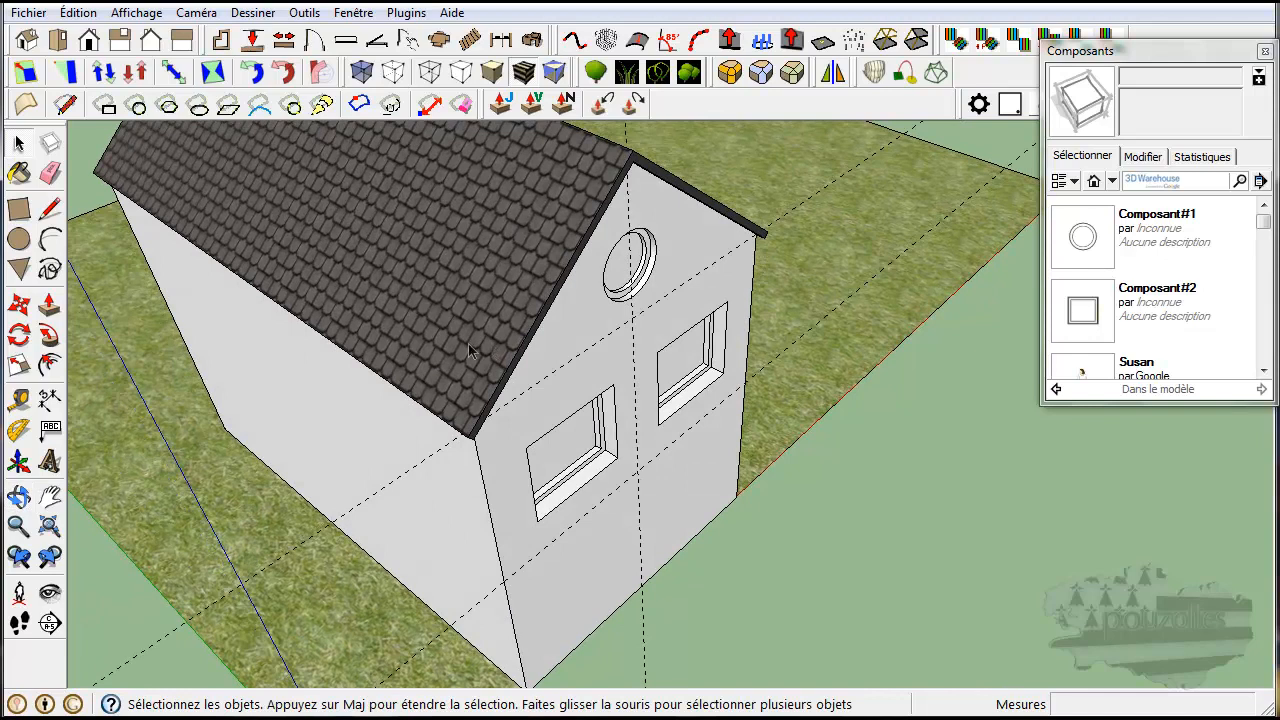
middle_drag(615, 481, 483, 390)
scroll(535, 437, up, 2)
middle_drag(534, 434, 613, 374)
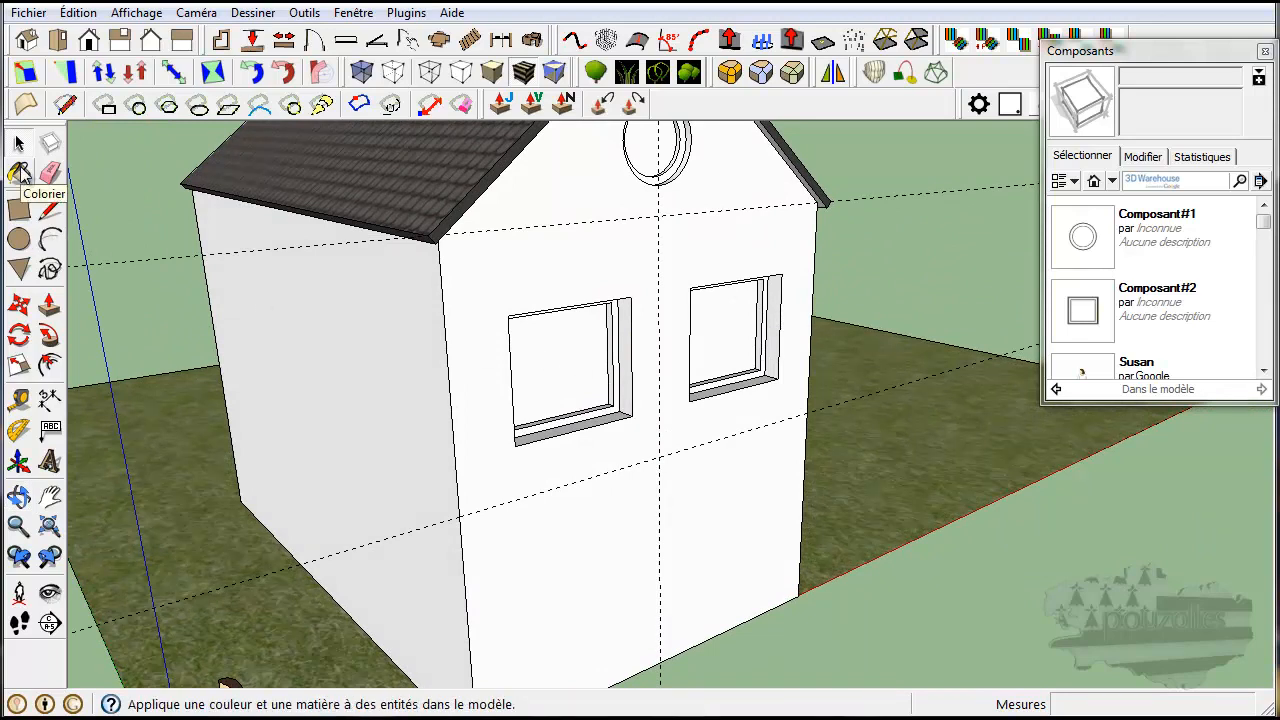
click(20, 172)
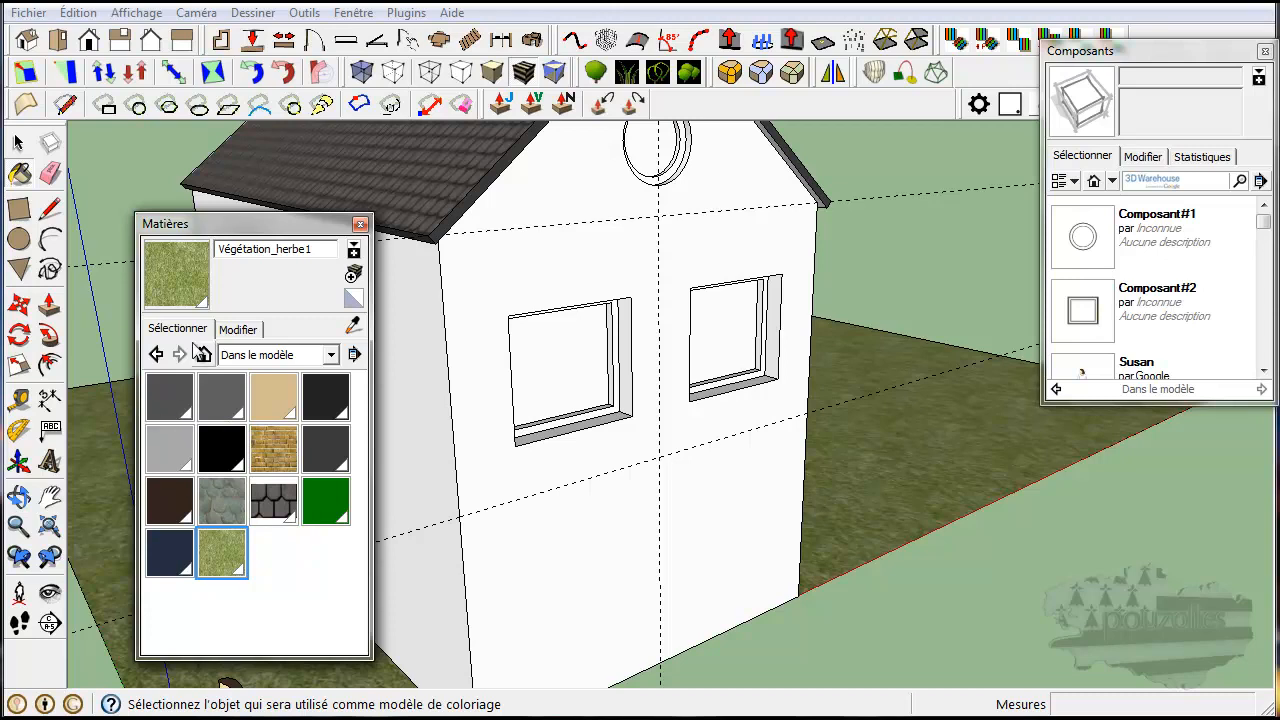
click(331, 355)
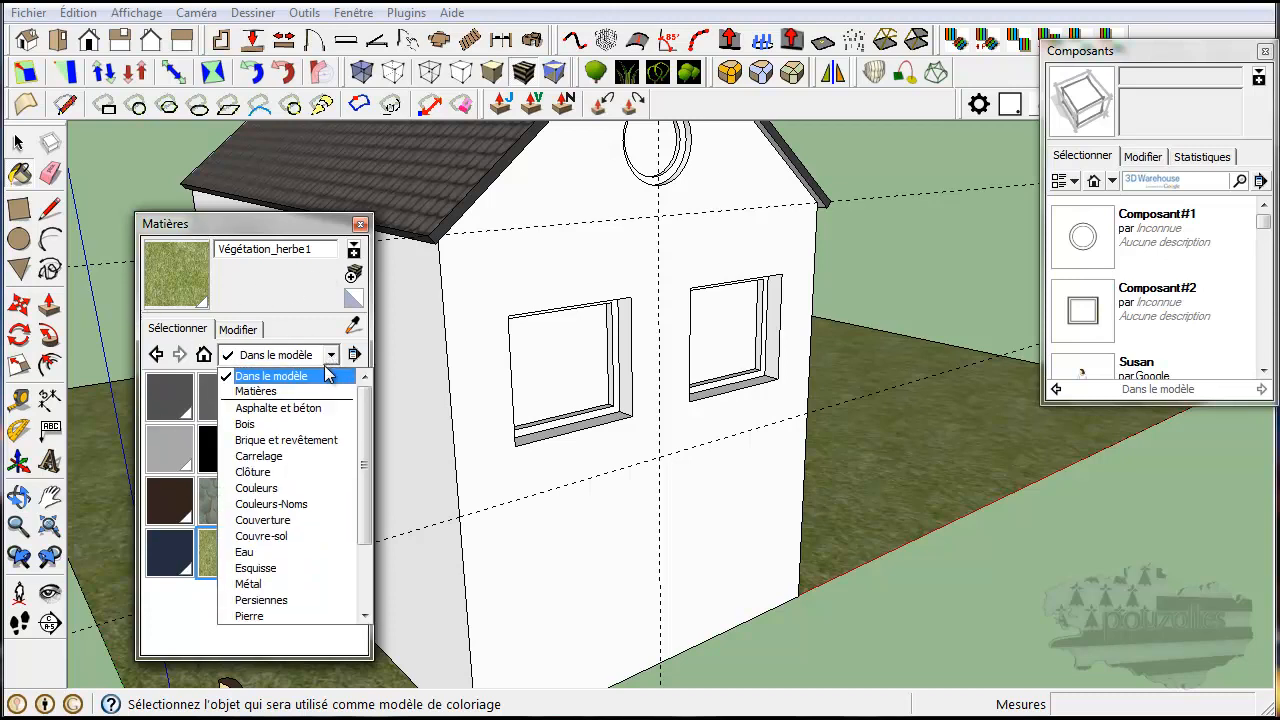
click(283, 442)
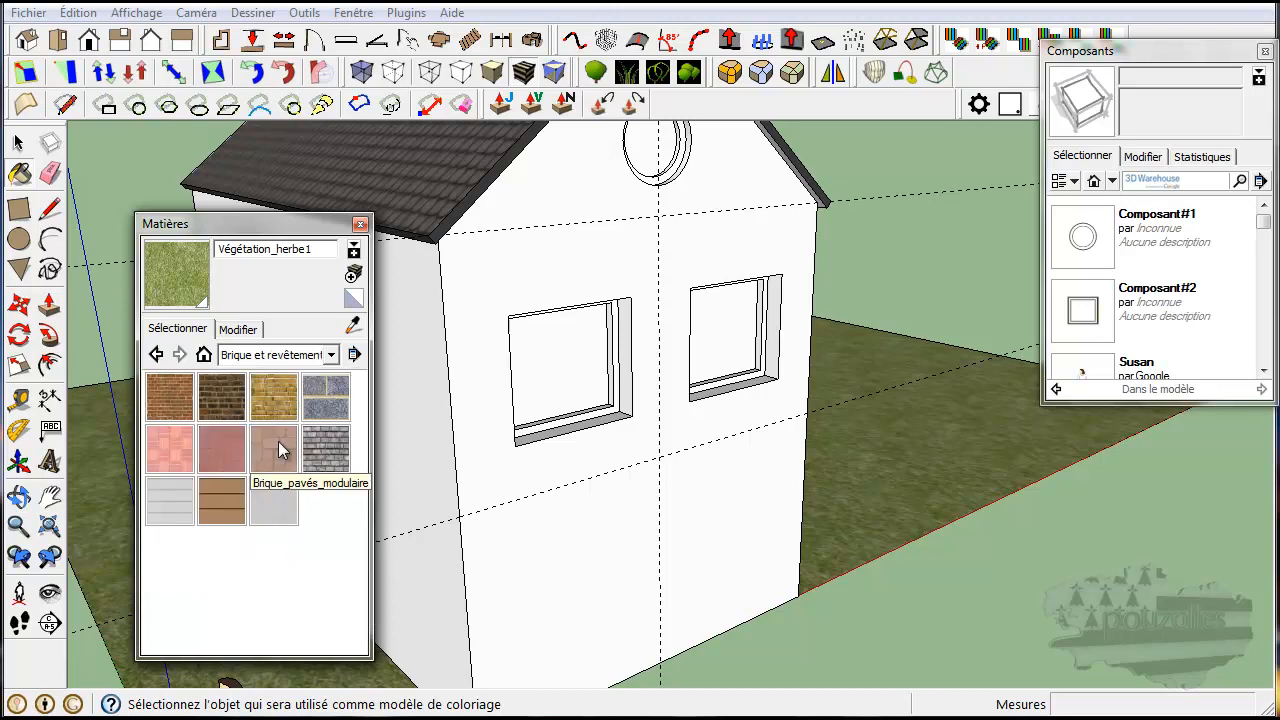
click(224, 397)
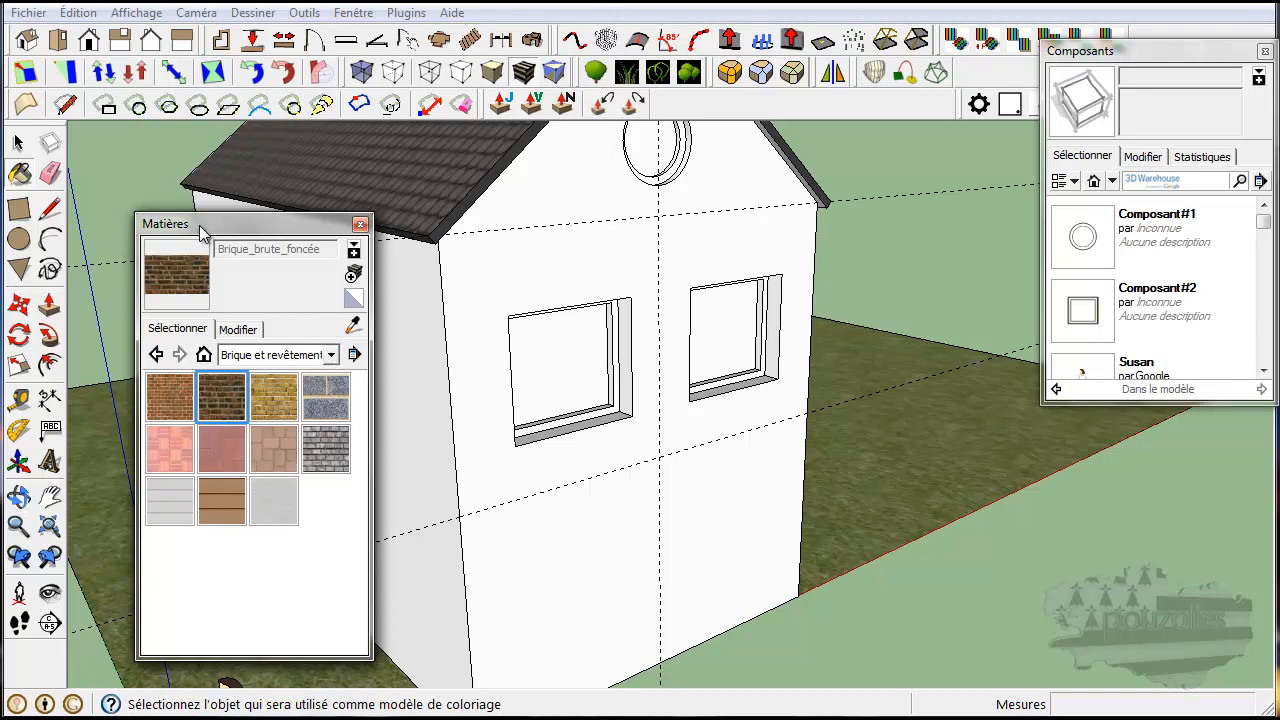
drag(237, 238, 169, 284)
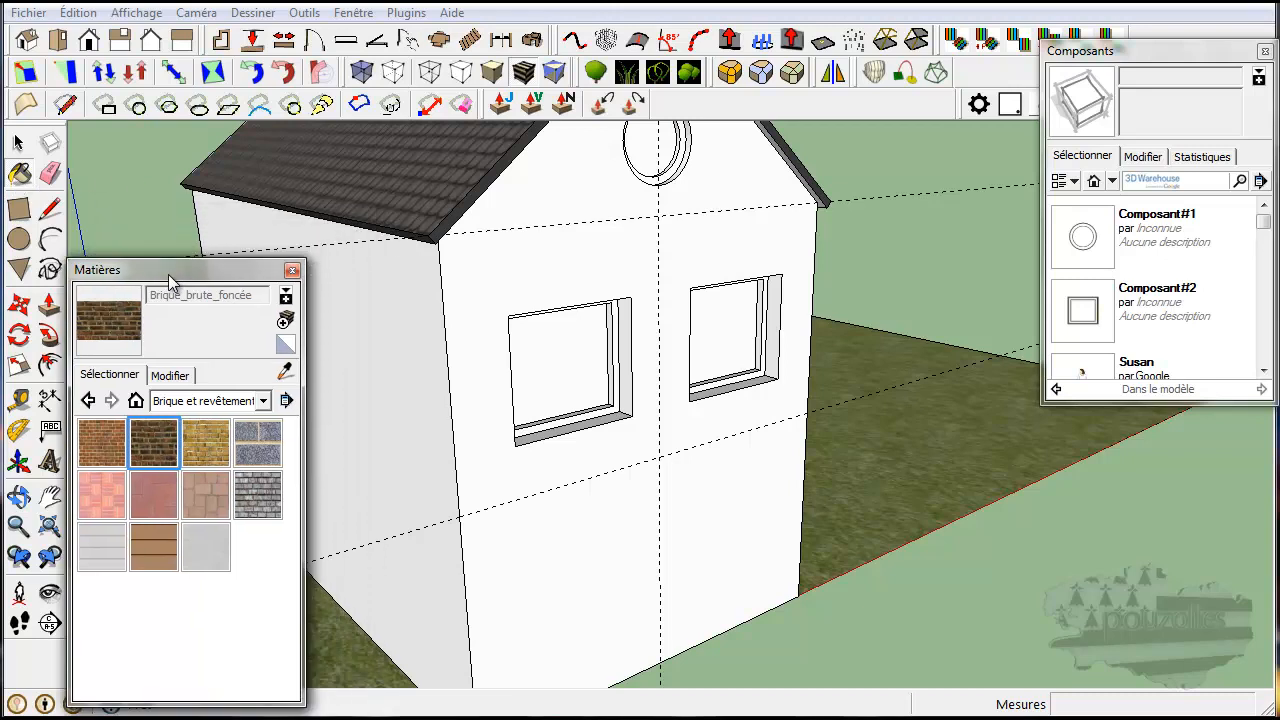
click(515, 262)
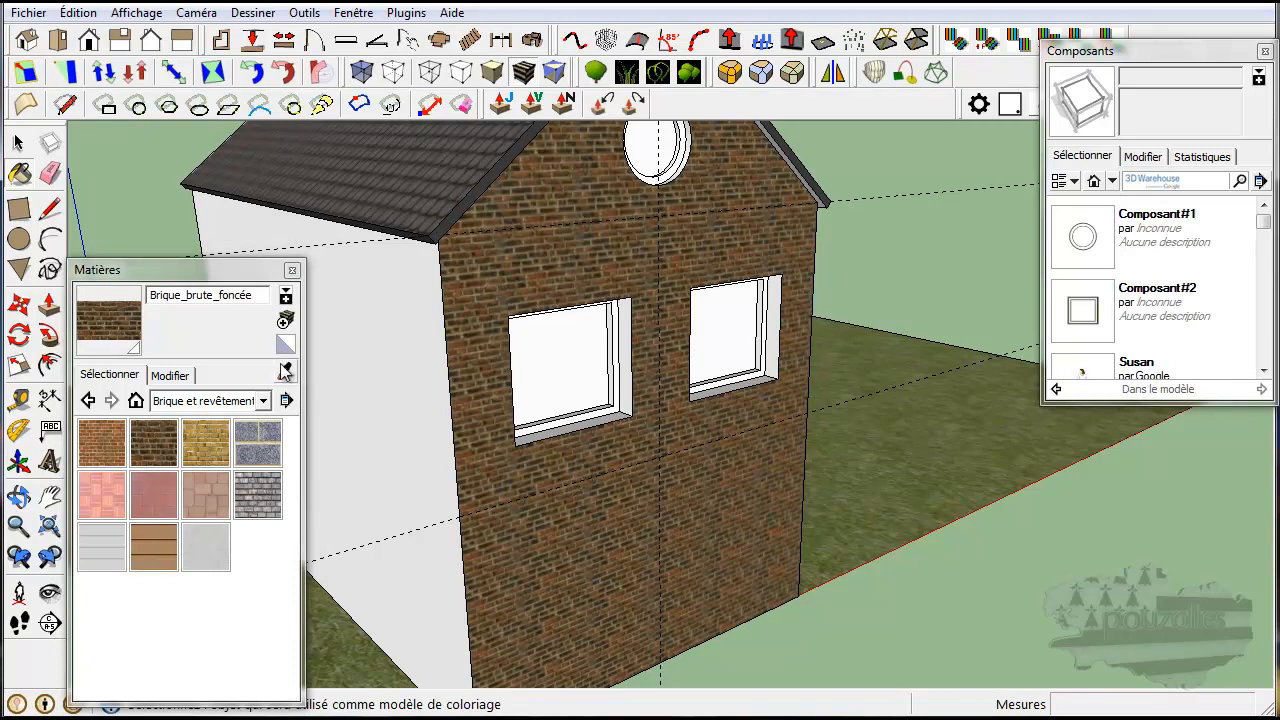
Step: Set the texture width of the Brique_brute_foncée material to 1,5 m
click(169, 375)
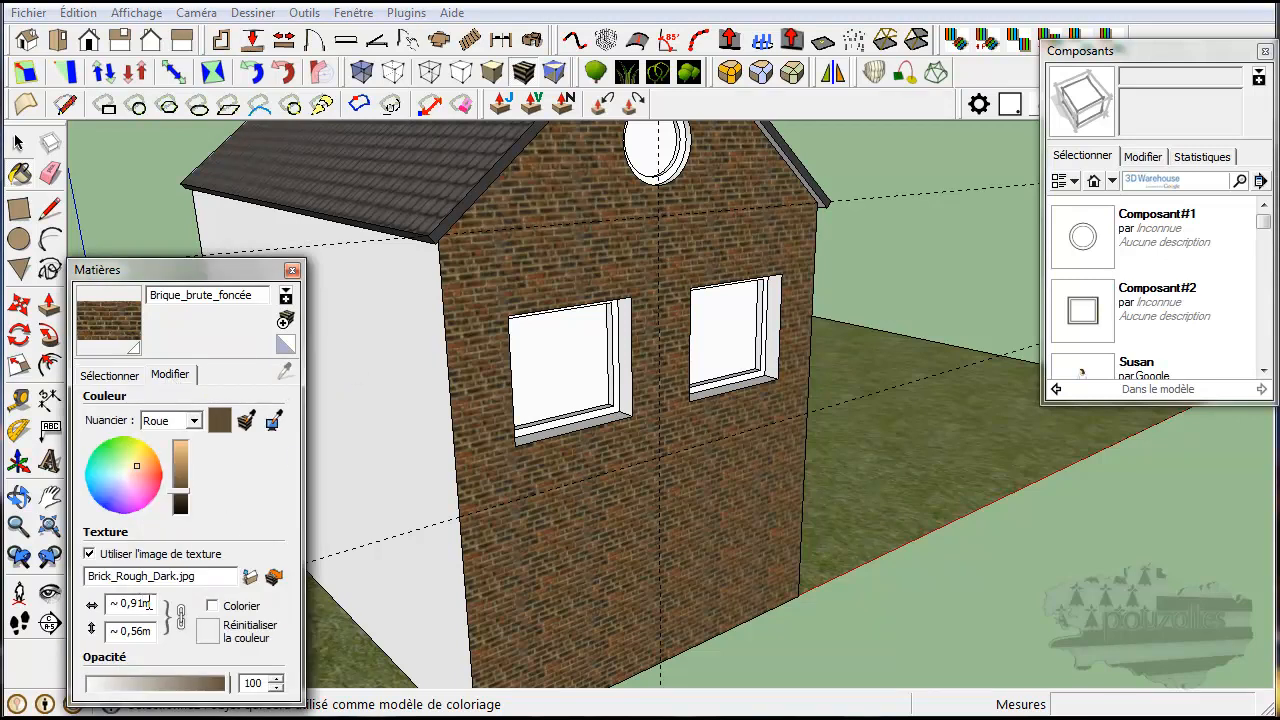
drag(153, 603, 100, 604)
text(0)
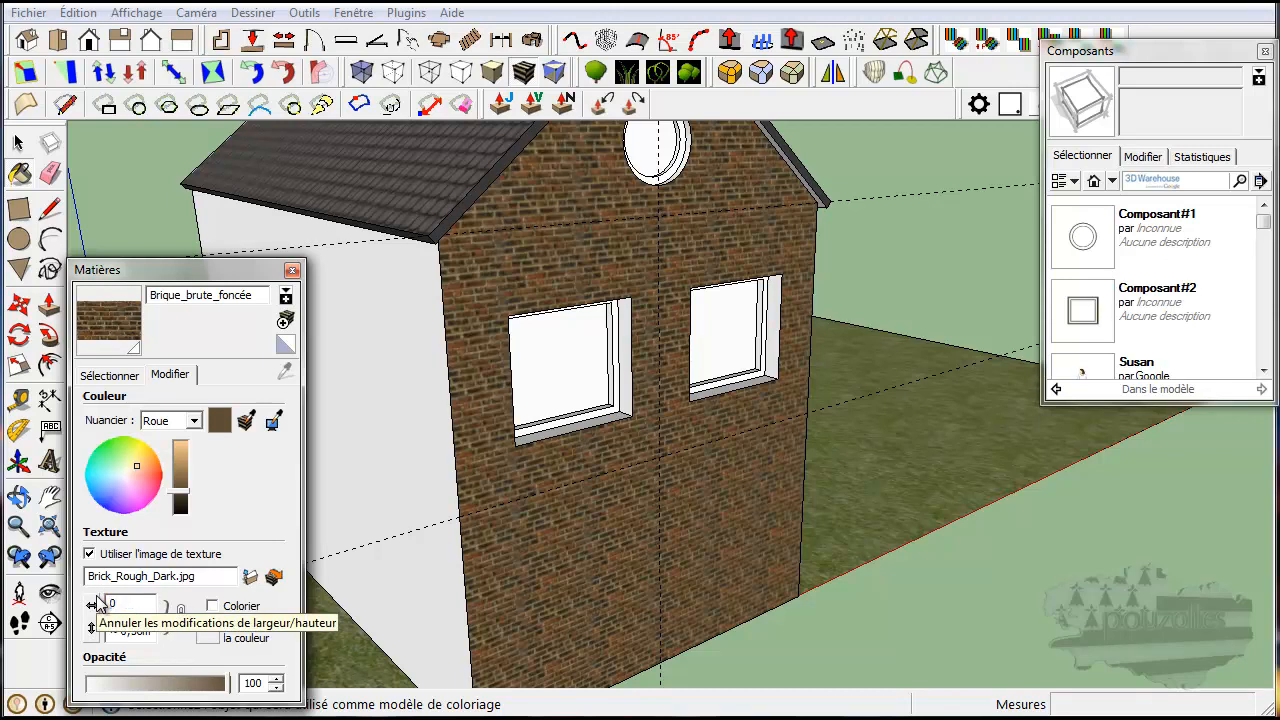
text(,5)
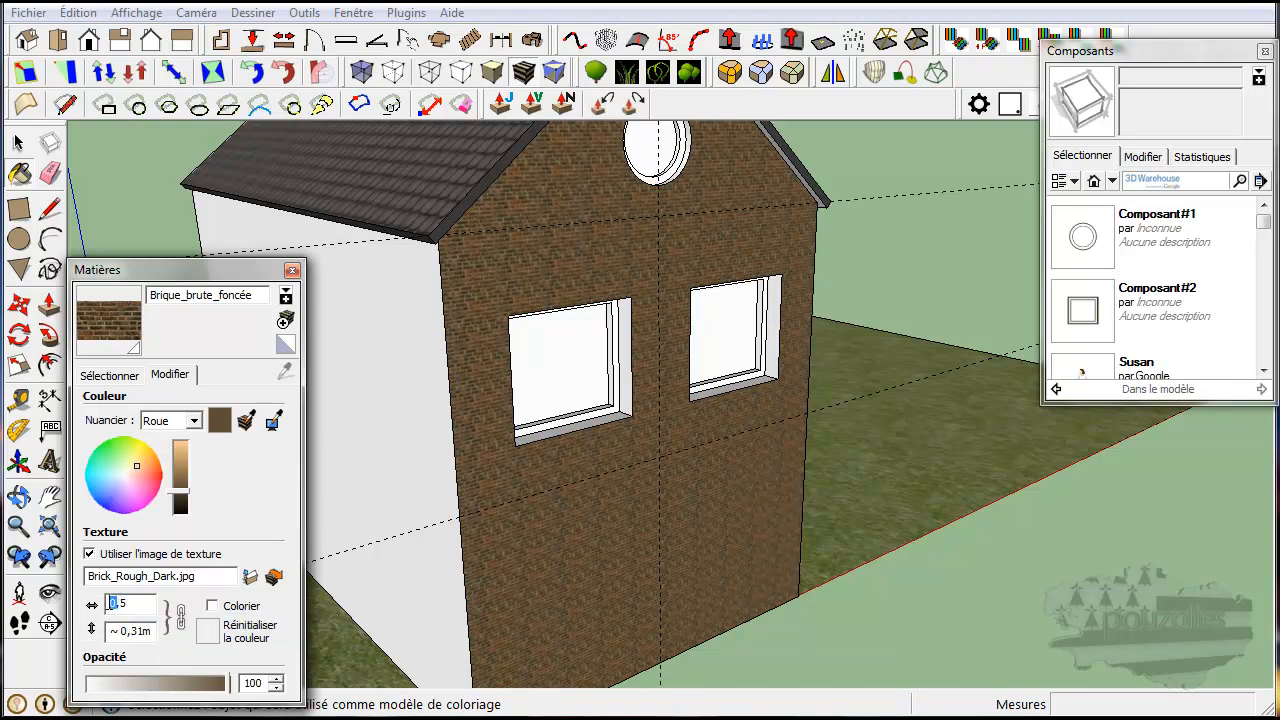
text(1)
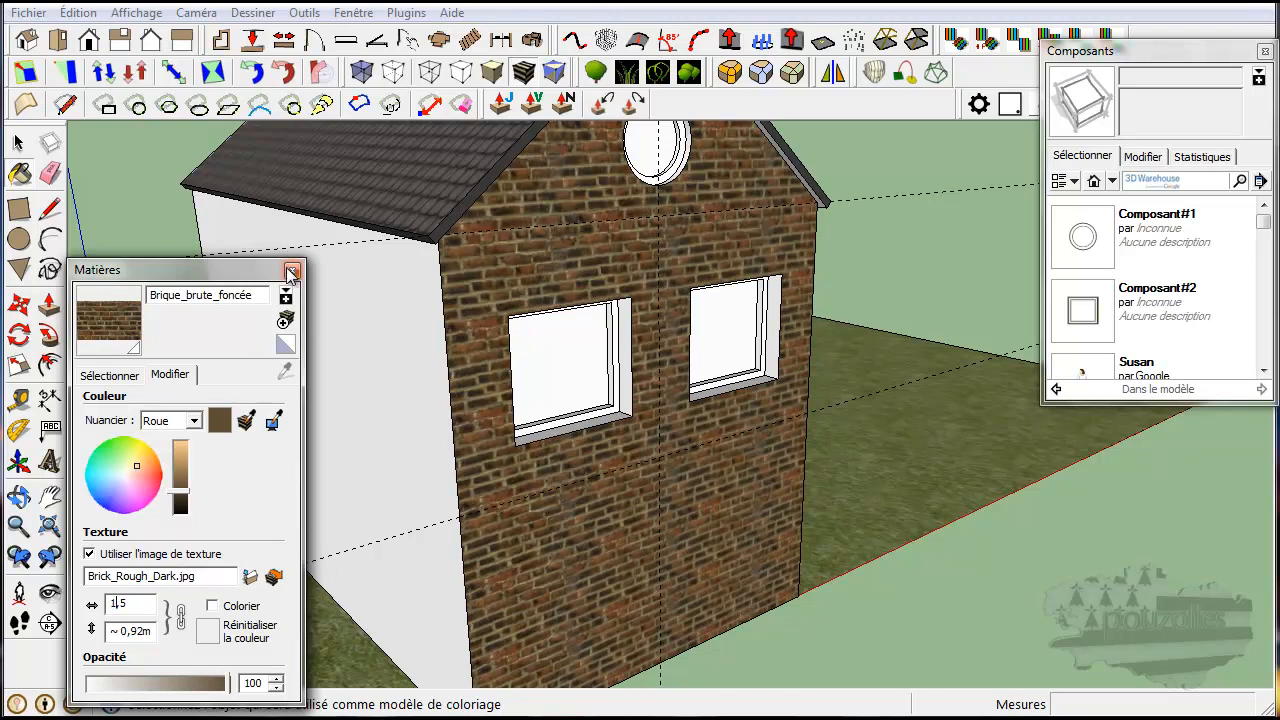
Step: Paint the adjoining side wall with the resized brick material and inspect how the brick courses meet at the corner
click(109, 375)
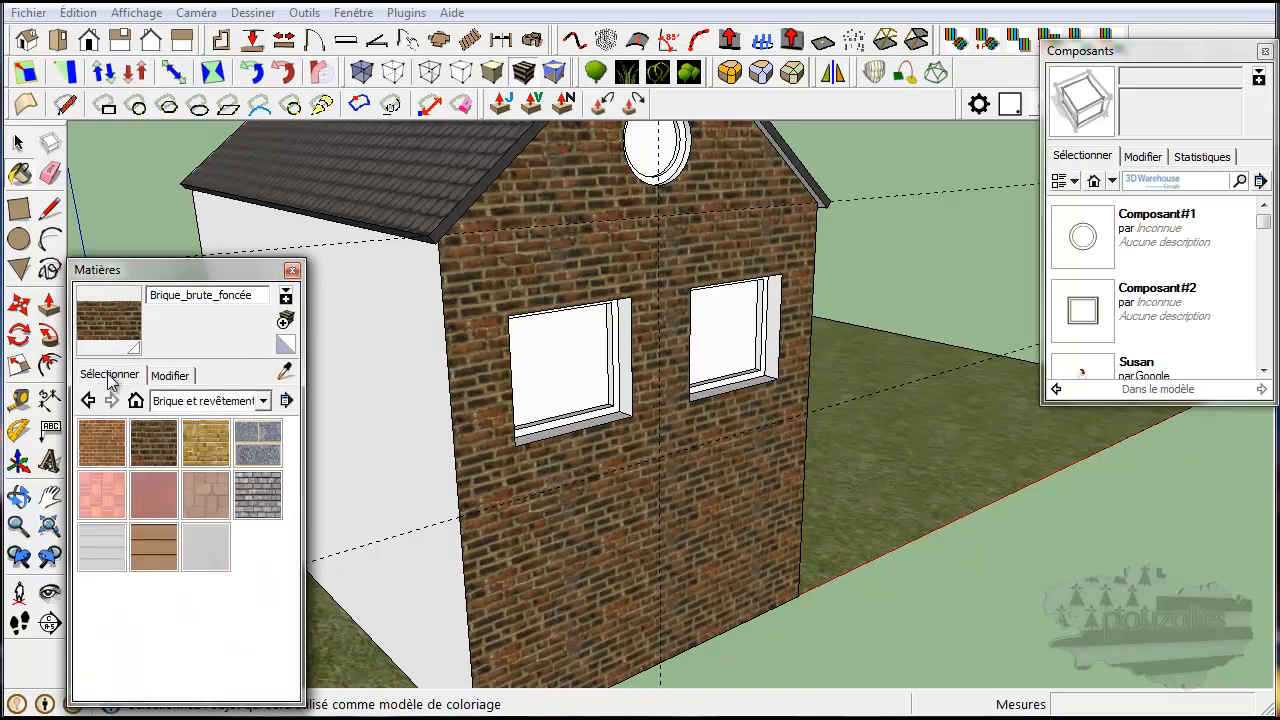
click(370, 347)
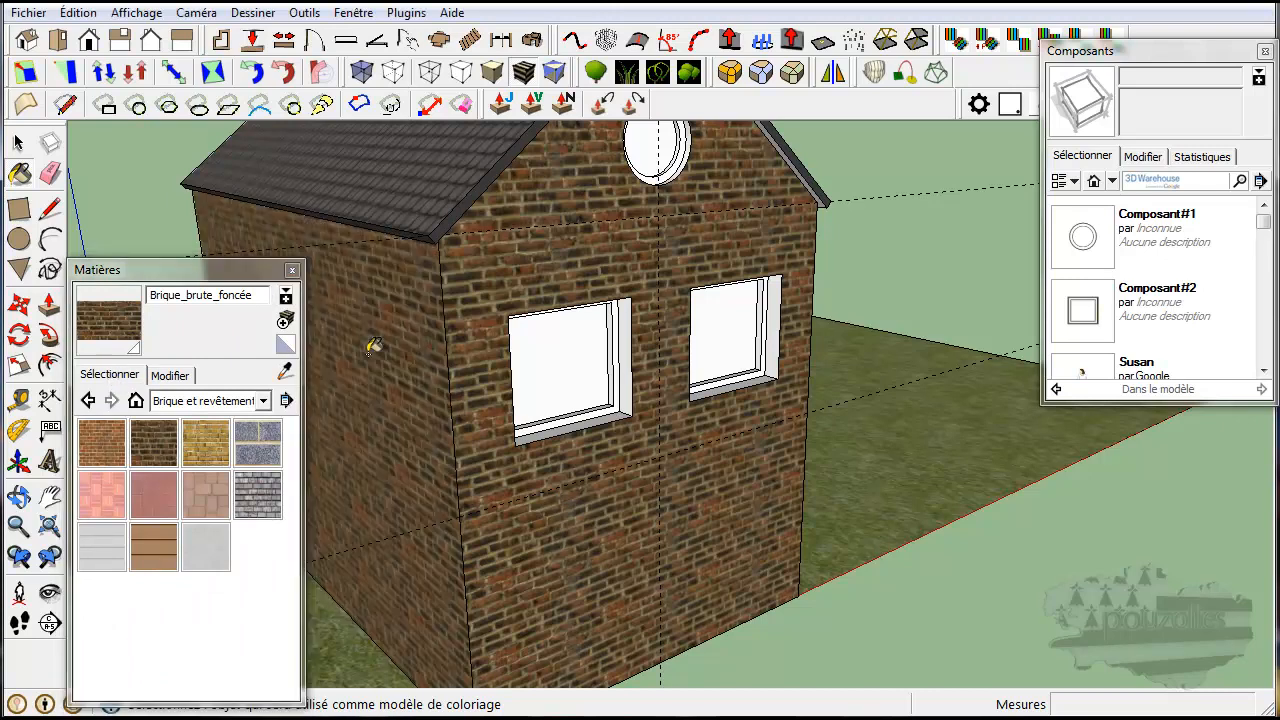
scroll(440, 607, up, 5)
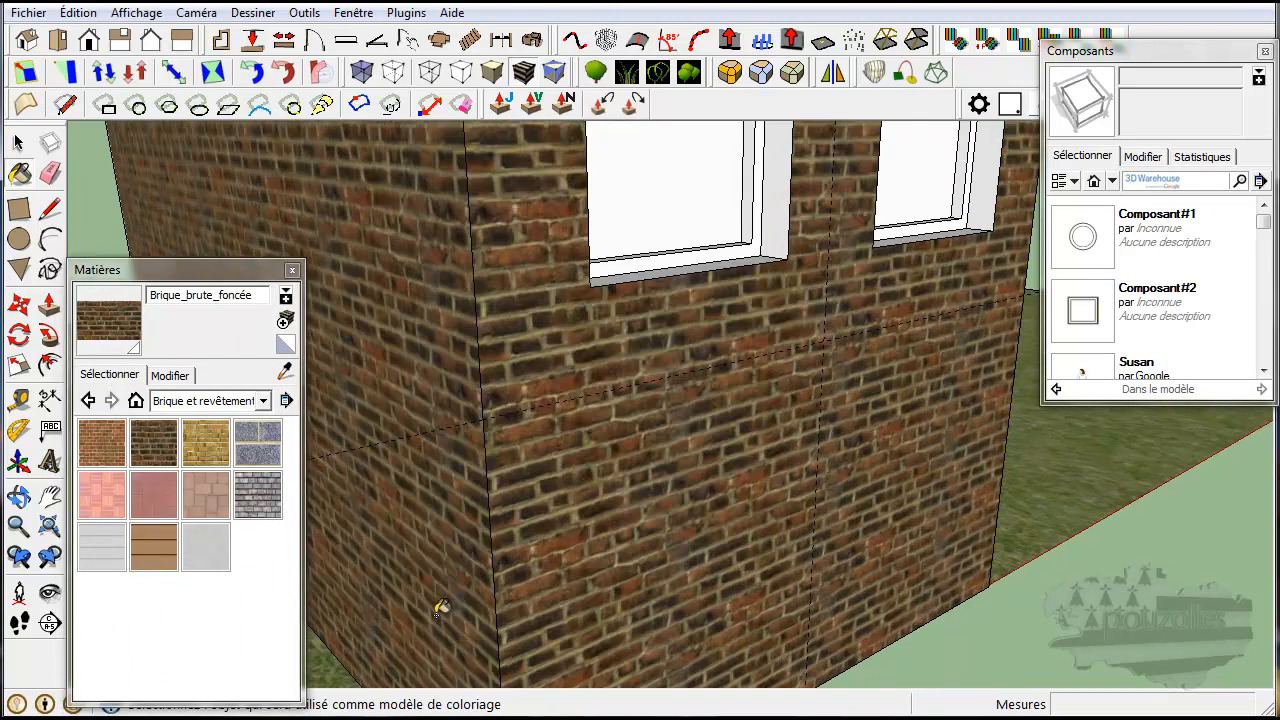
scroll(441, 607, up, 3)
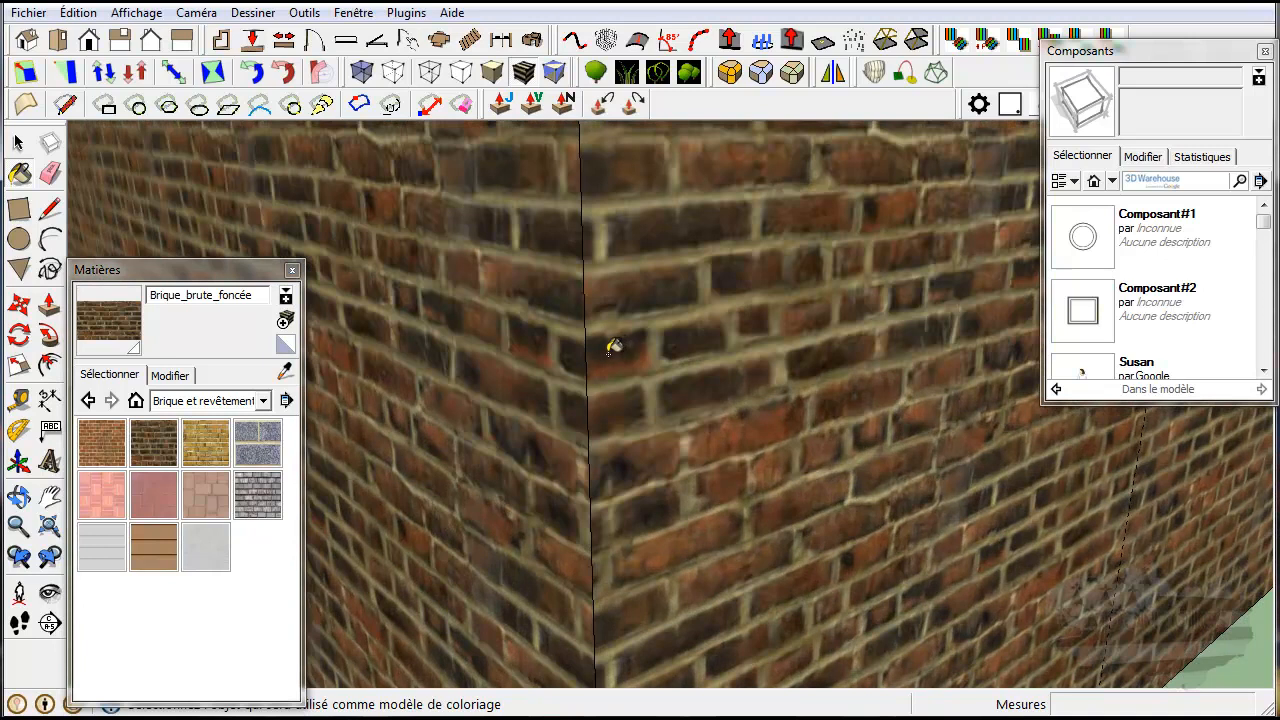
scroll(597, 386, up, 3)
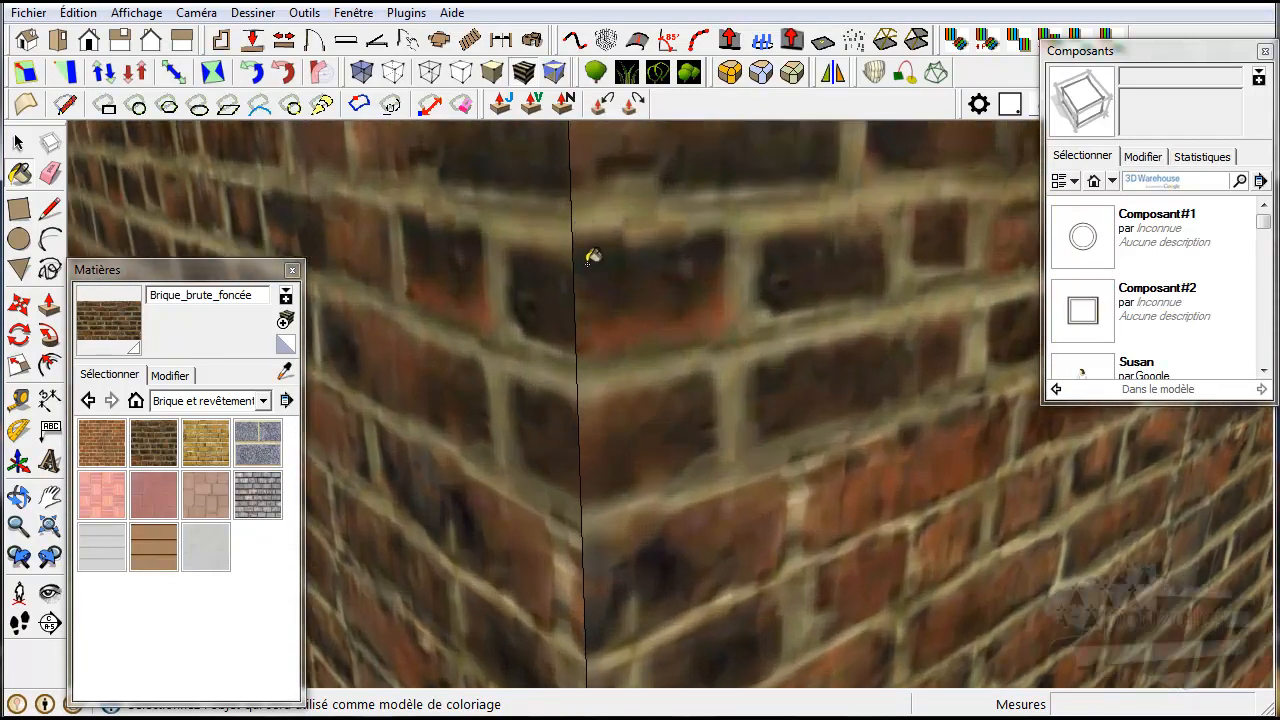
mouse_move(577, 347)
middle_down()
mouse_move(623, 334)
mouse_move(689, 277)
mouse_move(711, 226)
mouse_move(591, 317)
middle_up()
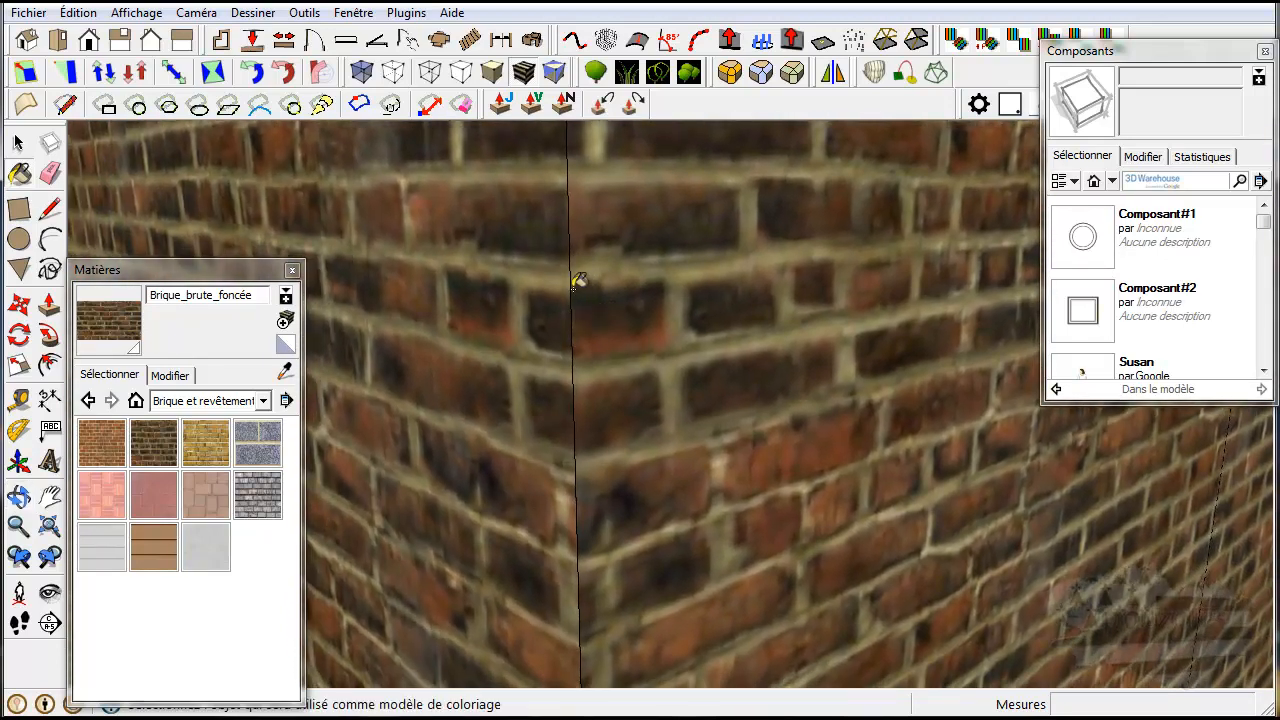
scroll(583, 500, down, 2)
scroll(583, 498, down, 5)
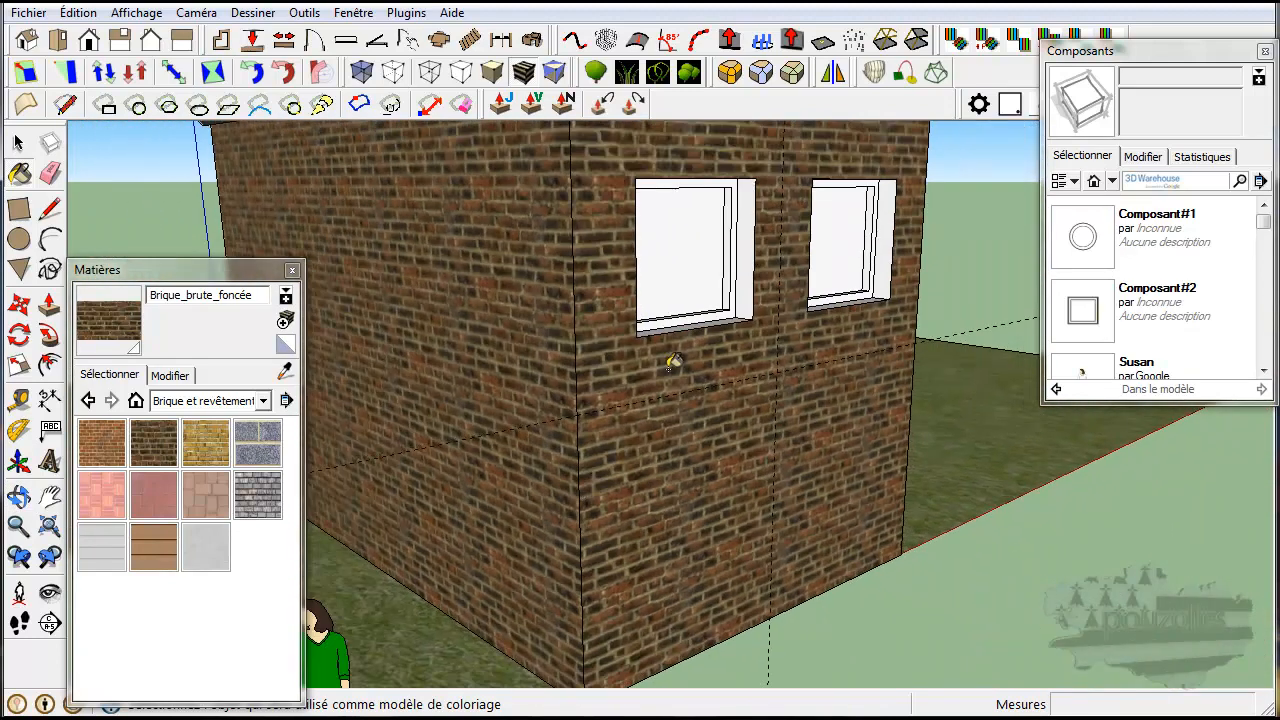
Step: Try to paint the outer reveal of the round gable window with the resized brick material, and undo it
middle_drag(680, 371, 580, 492)
scroll(682, 346, up, 1)
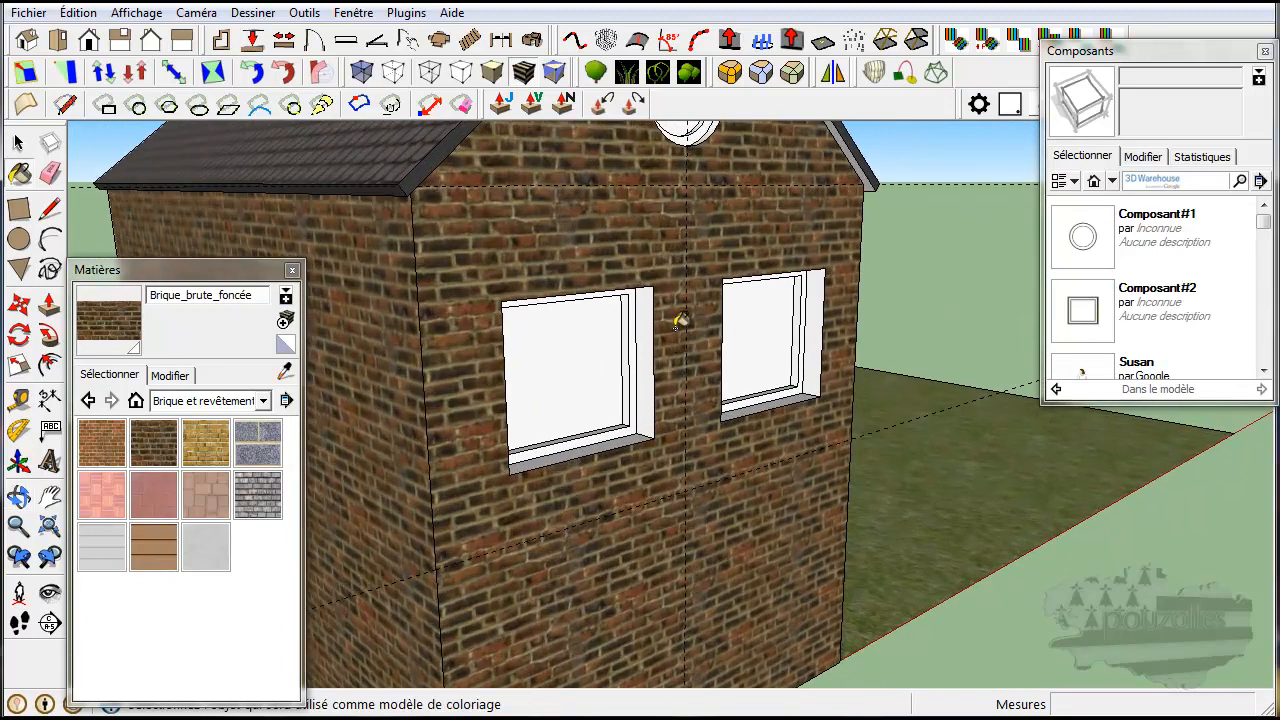
middle_drag(677, 310, 657, 463)
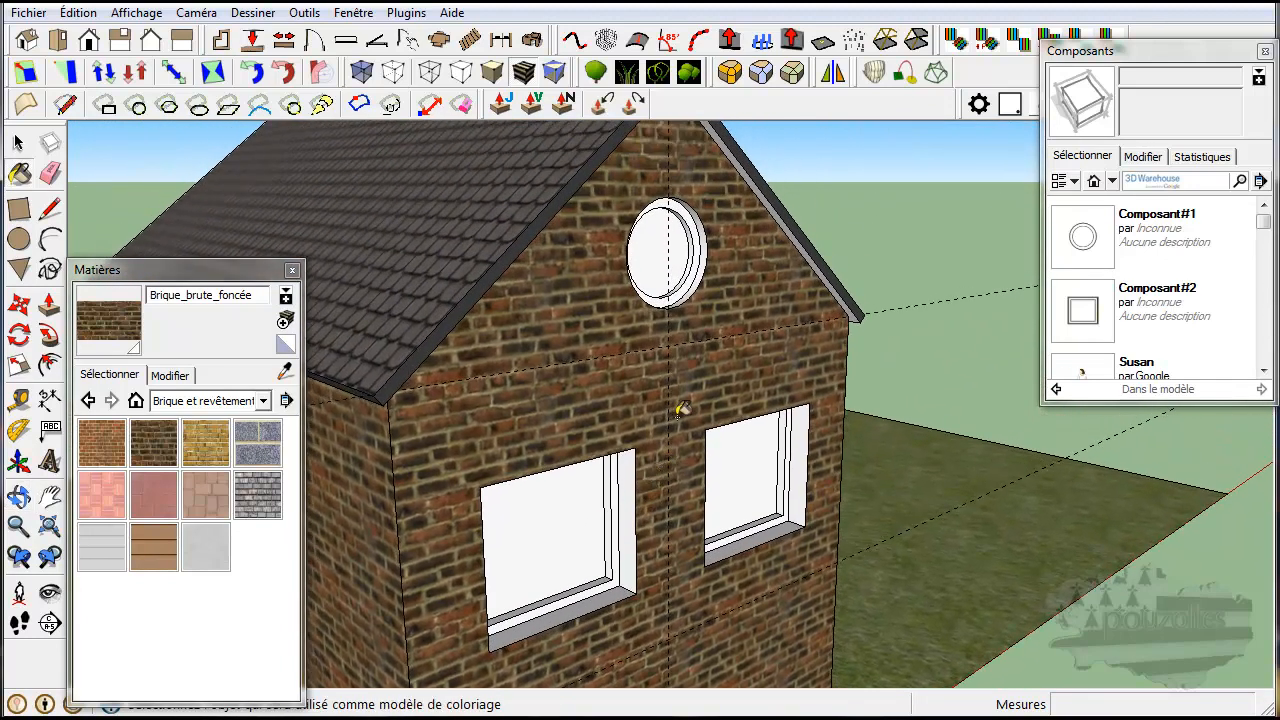
scroll(703, 285, up, 3)
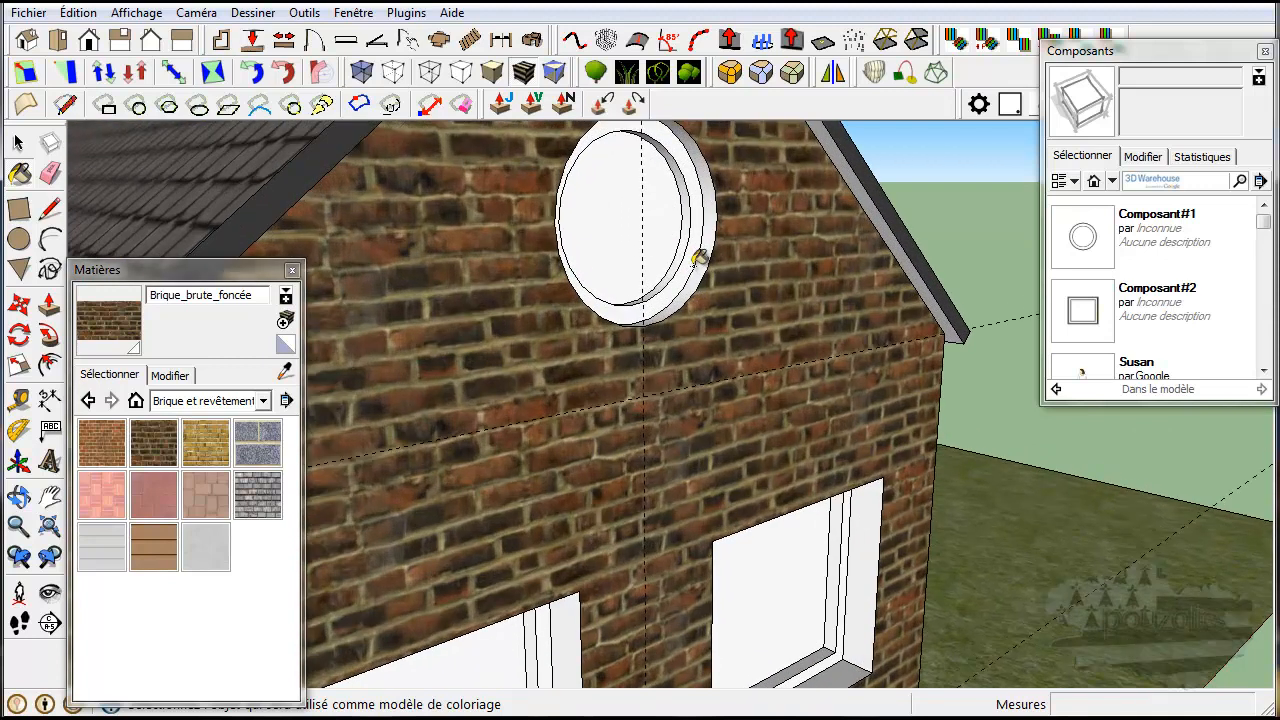
scroll(698, 256, up, 2)
mouse_move(700, 257)
middle_down()
mouse_move(686, 300)
mouse_move(698, 322)
middle_up()
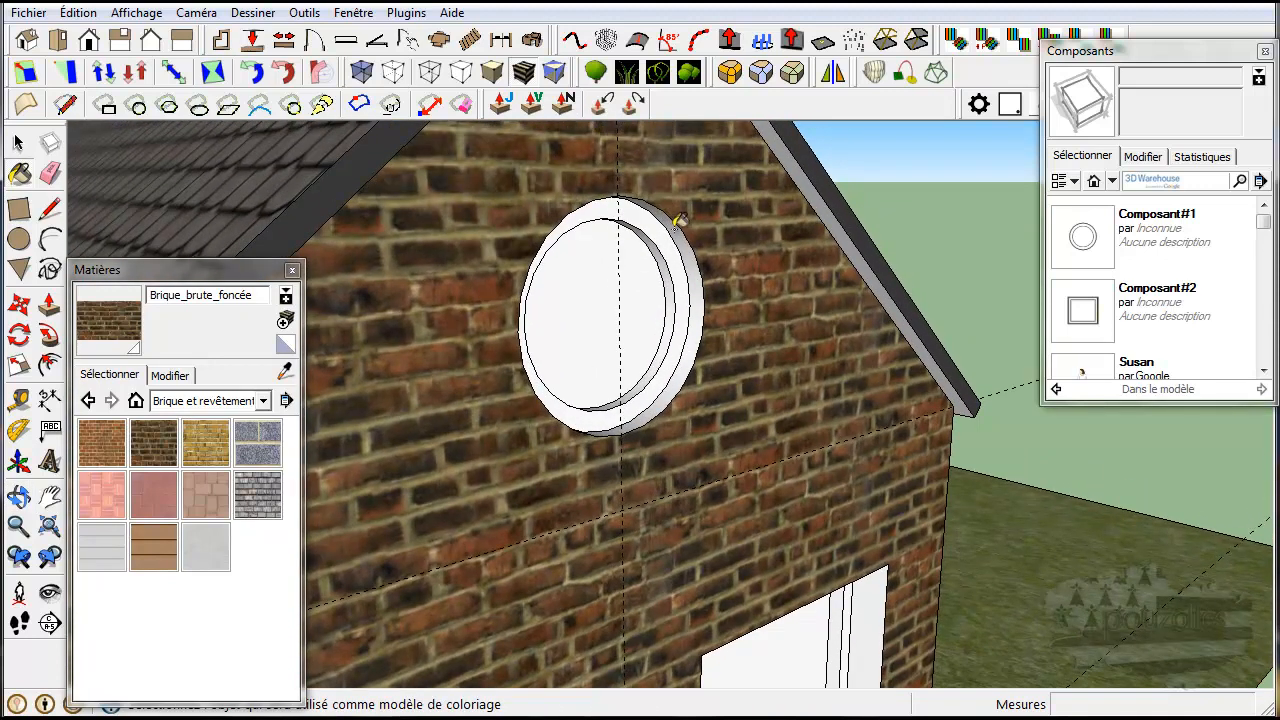
click(700, 304)
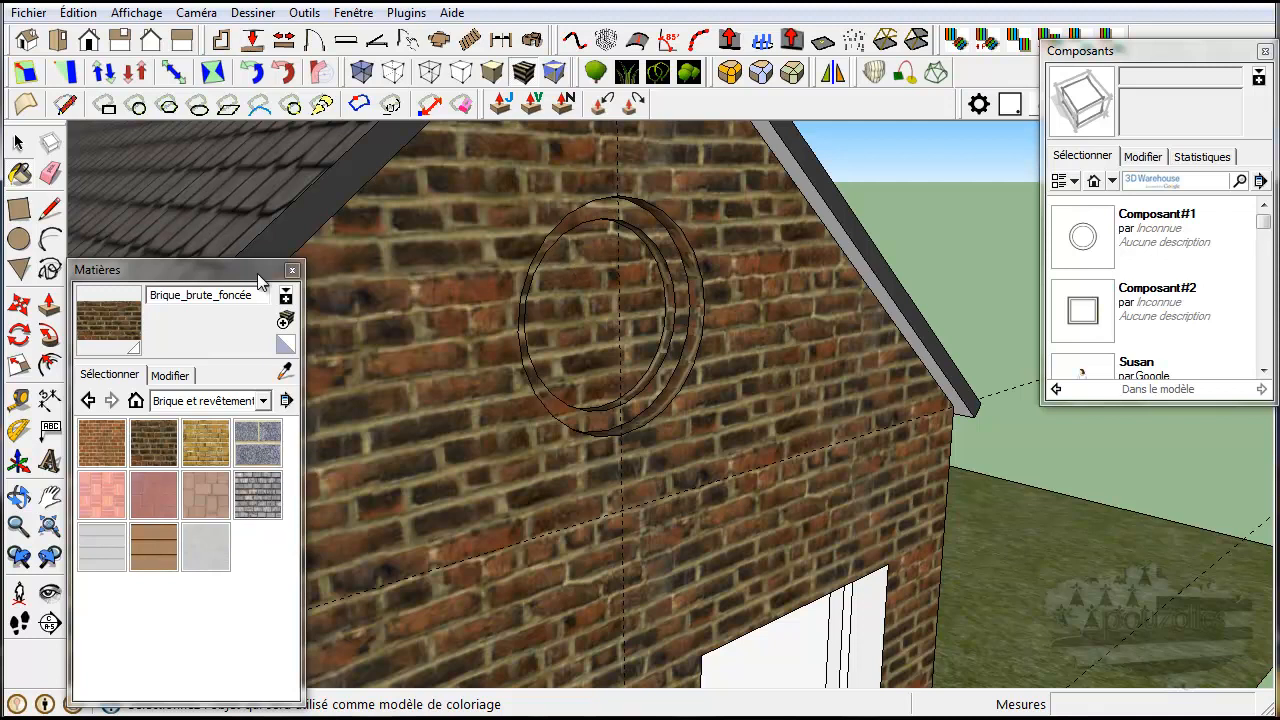
key(ctrl)
key(ctrl+z)
key(alt)
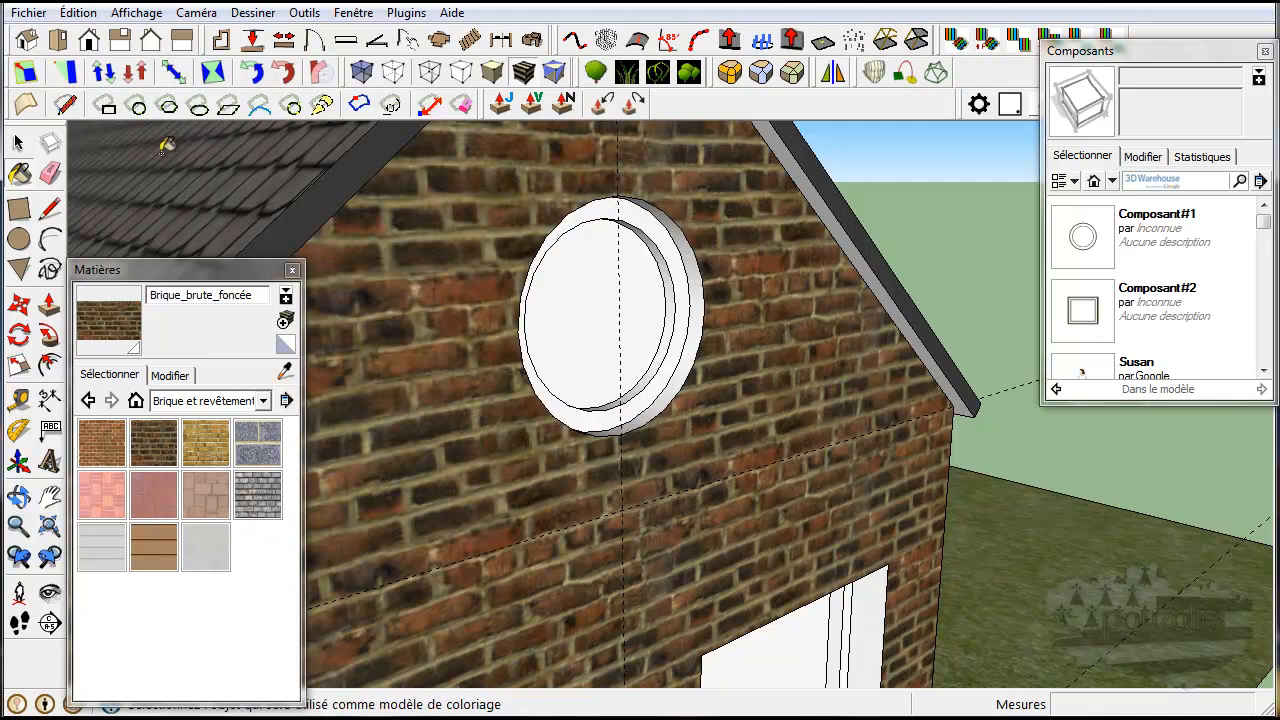
Step: Explode the round window component in the gable and check that the surrounding wall face can be selected separately
click(18, 143)
click(558, 318)
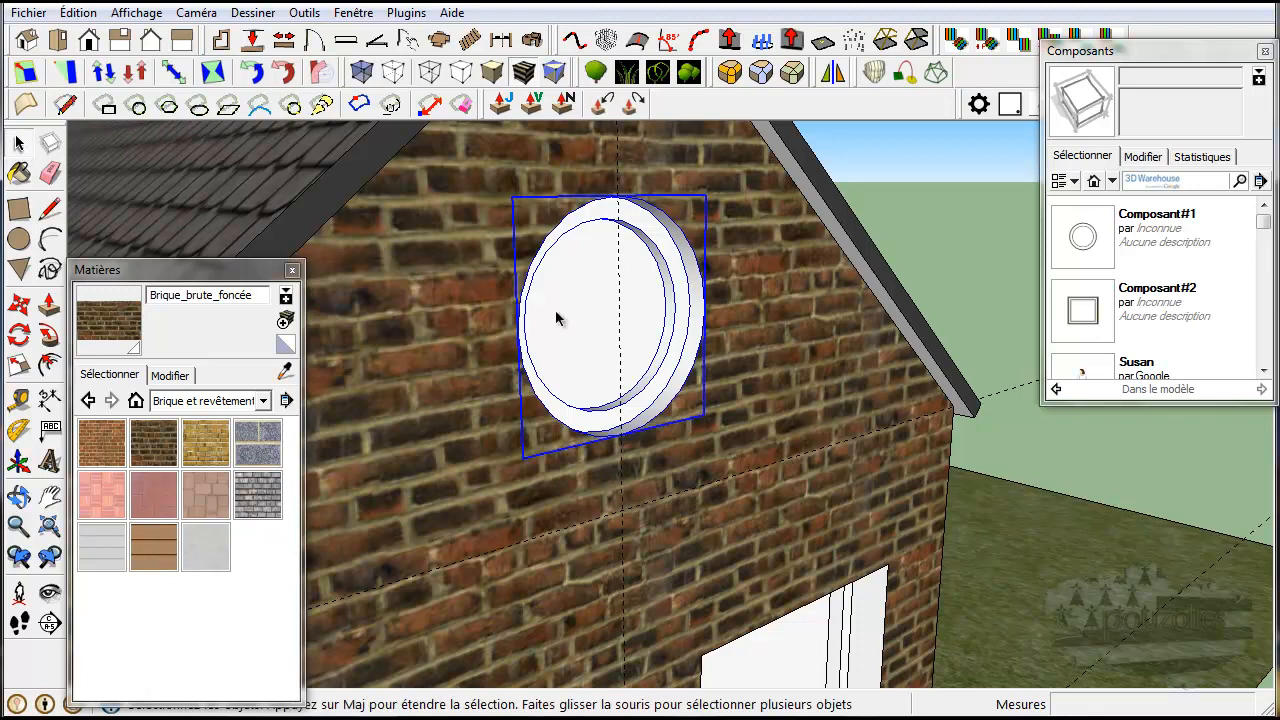
right_click(558, 318)
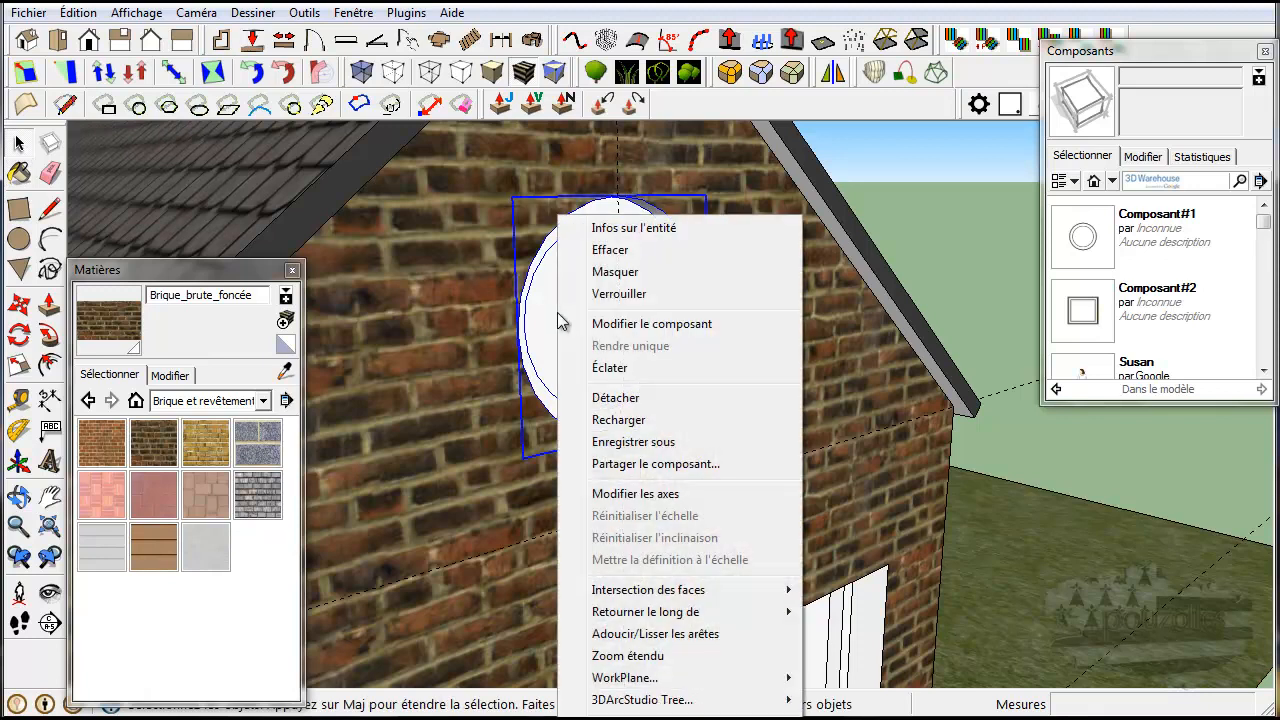
click(610, 368)
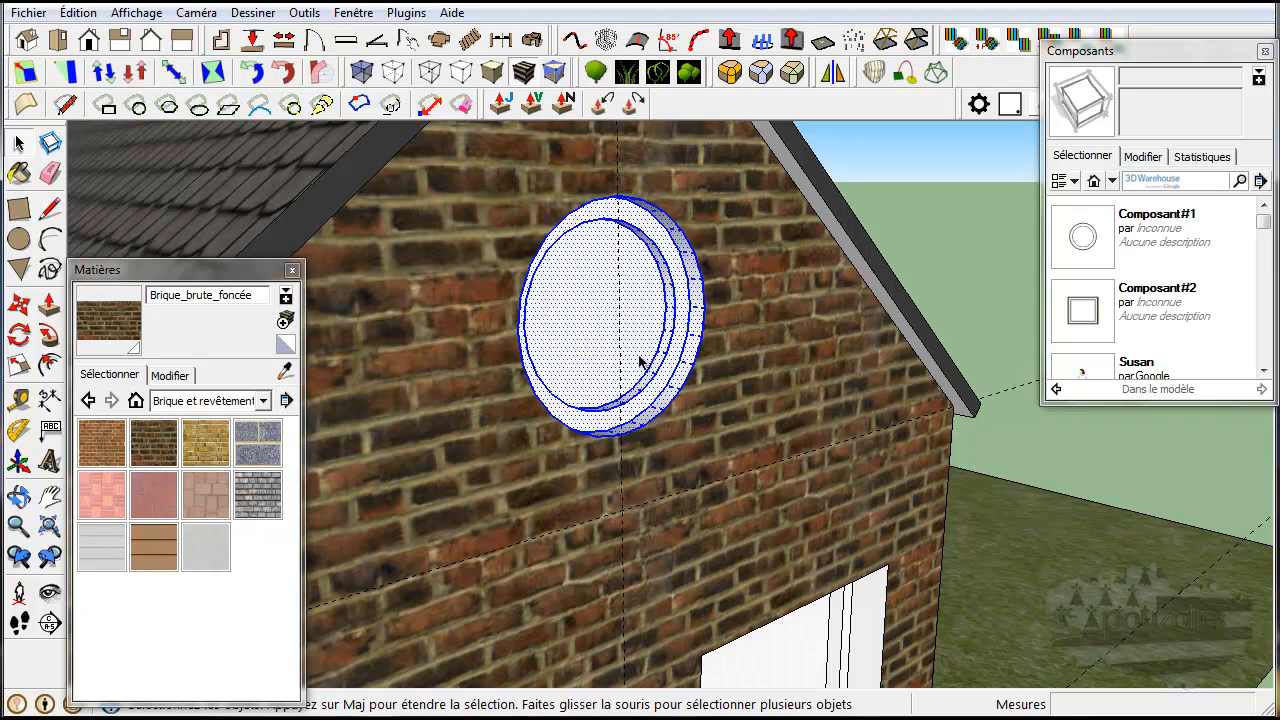
click(430, 284)
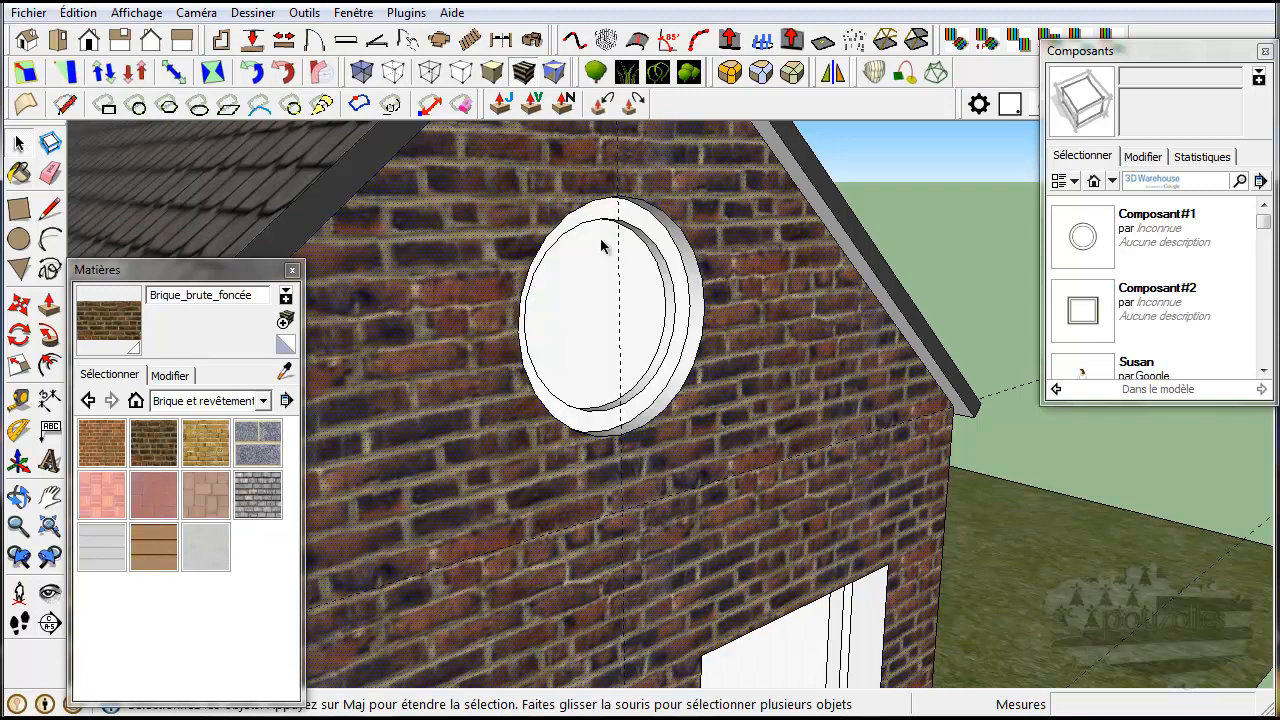
Step: Paint only the outer reveal of the exploded round window with Brique_brute_foncée
click(950, 158)
click(152, 437)
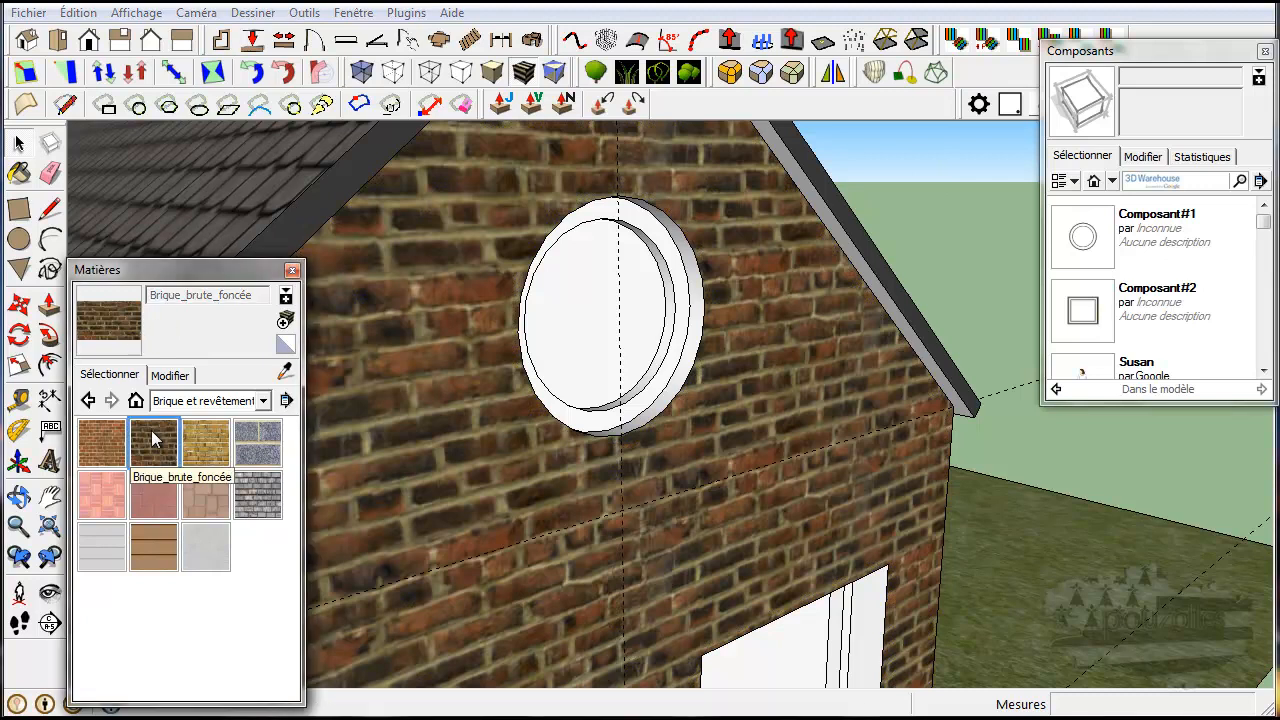
click(695, 343)
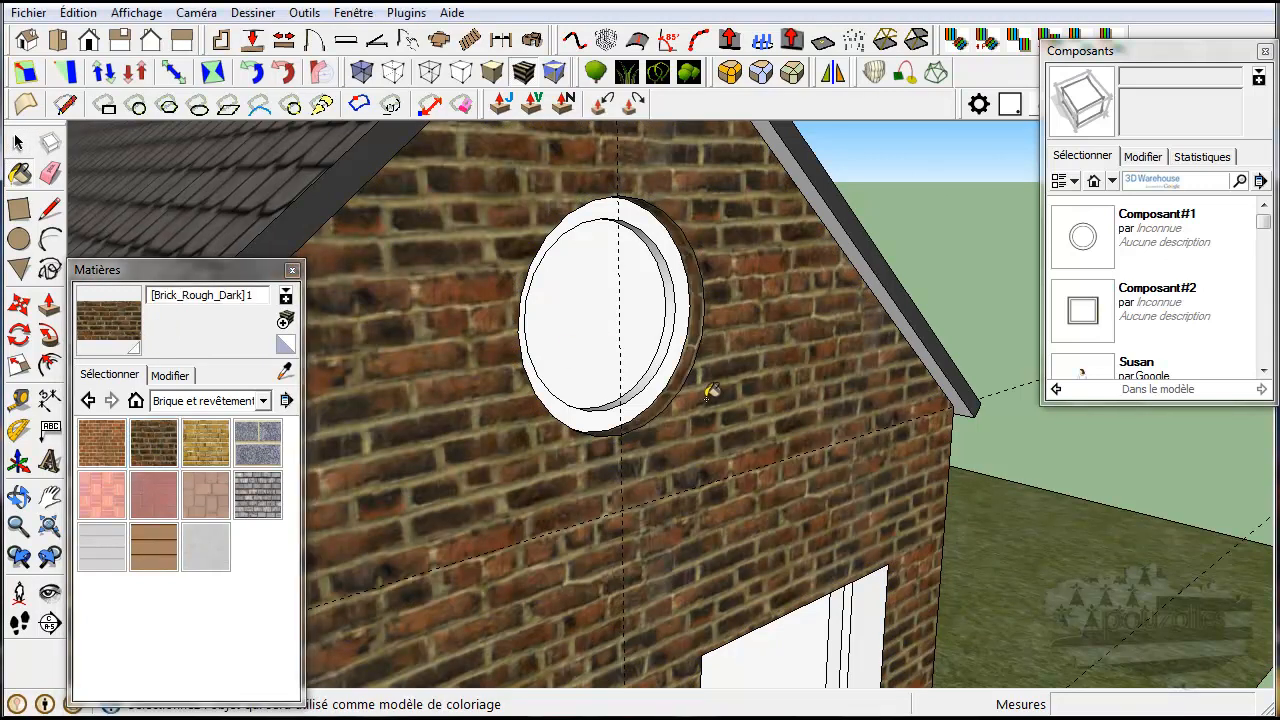
Step: Examine the brick on the round window's outer reveal and look through the options available for that face
scroll(700, 394, up, 5)
middle_drag(697, 391, 617, 436)
mouse_move(653, 434)
mouse_down()
mouse_move(737, 434)
mouse_move(740, 421)
mouse_up()
key(b)
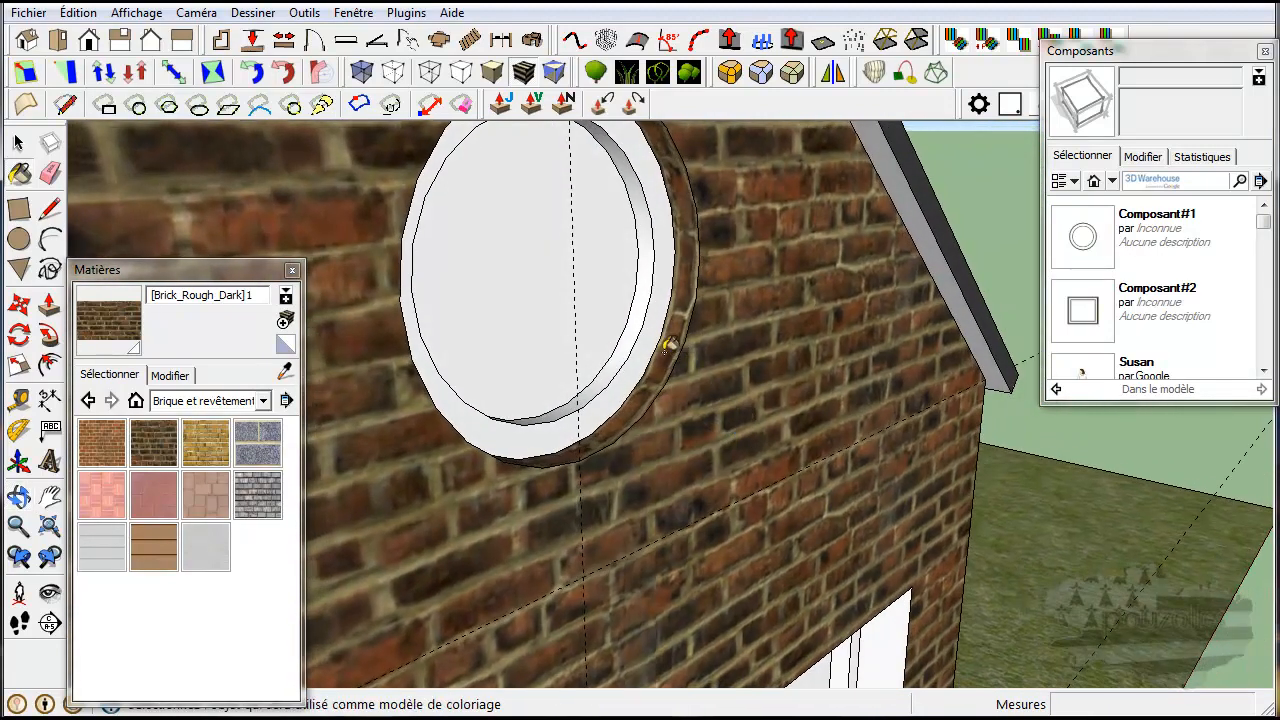
right_click(667, 357)
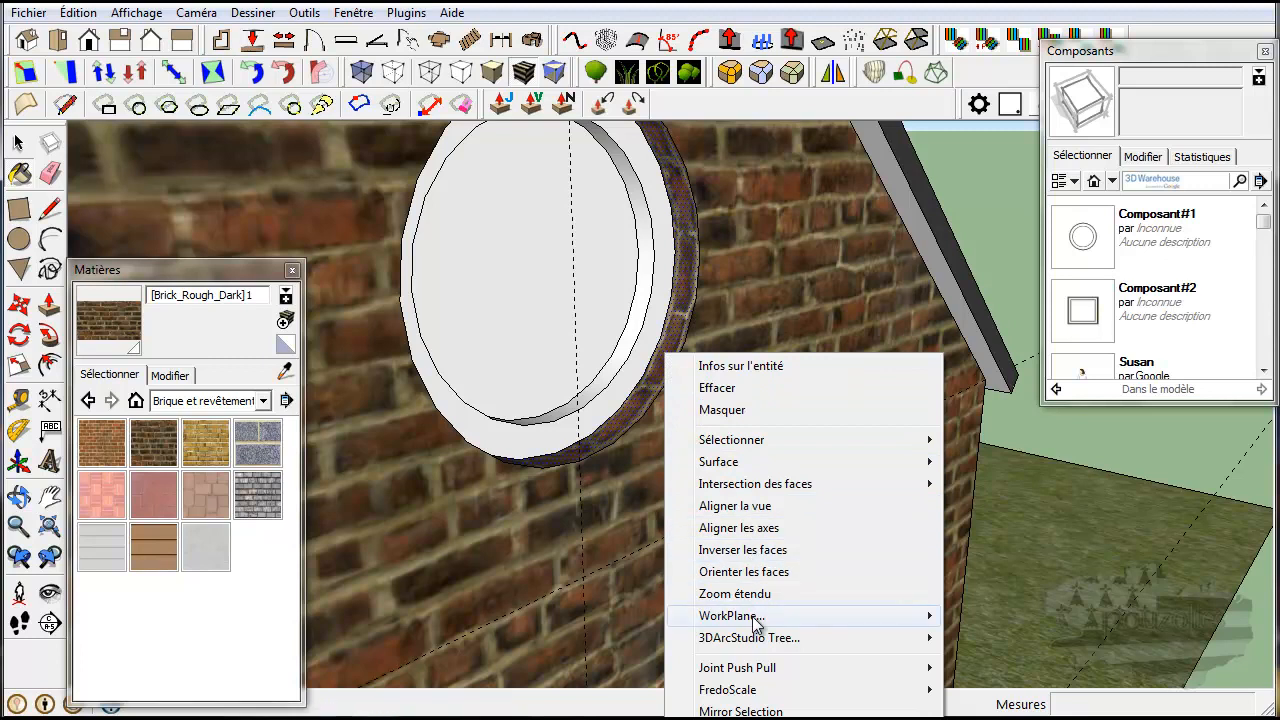
mouse_move(775, 617)
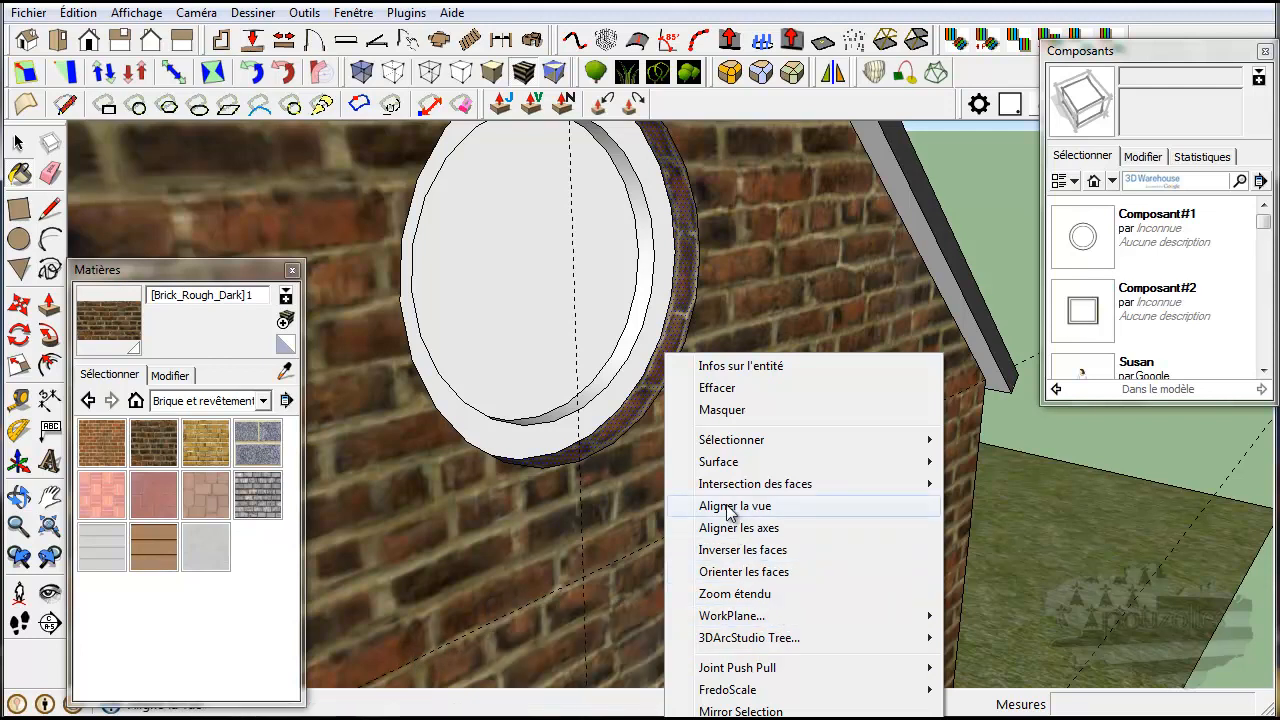
mouse_move(762, 451)
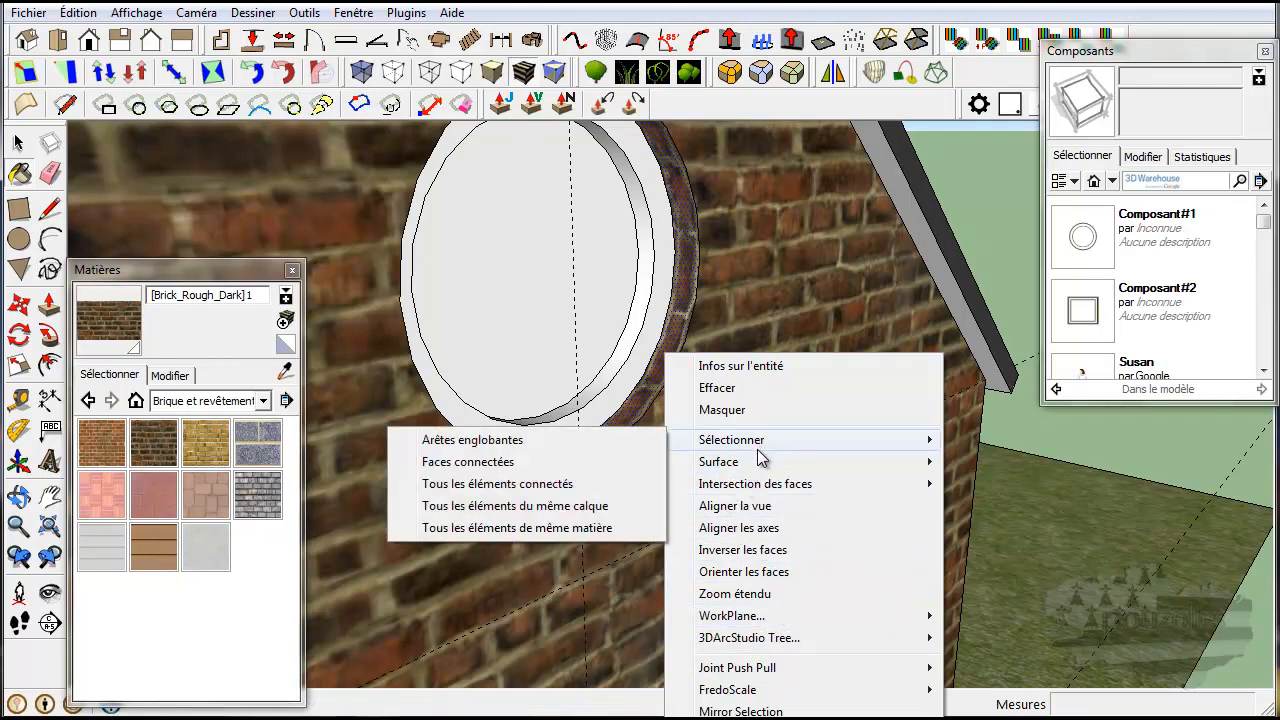
mouse_move(775, 490)
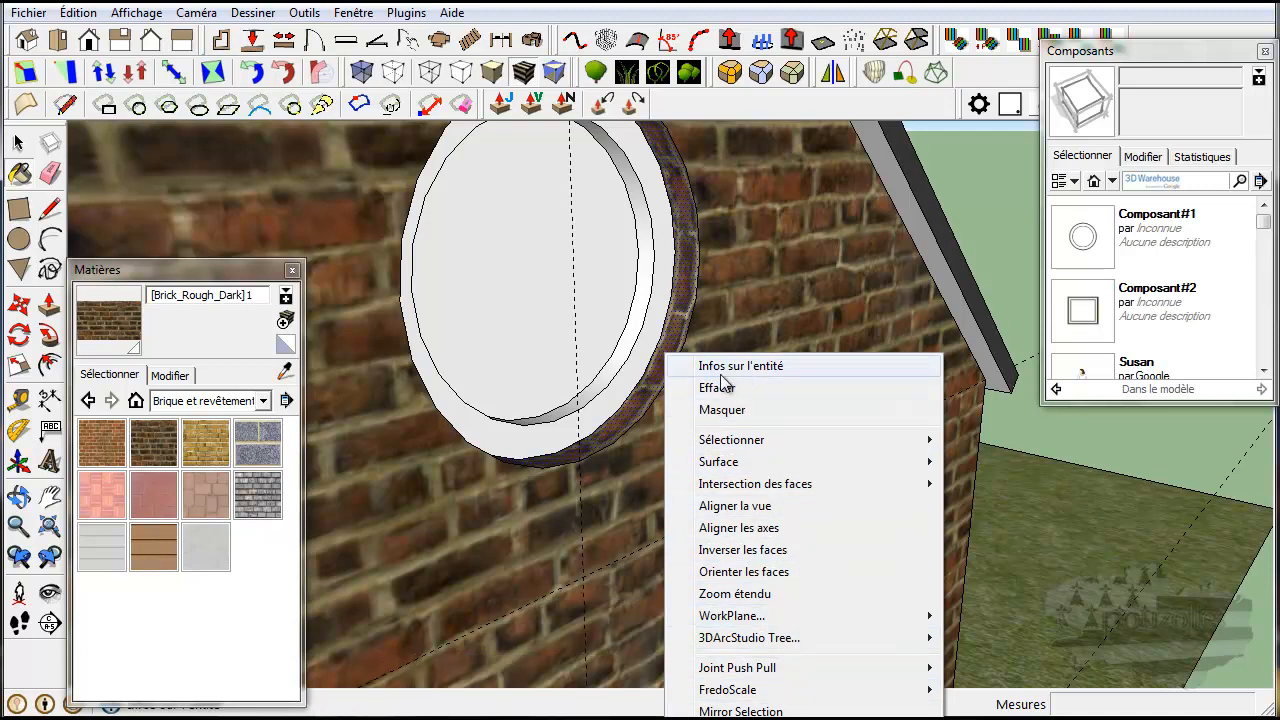
click(975, 183)
Step: Try to paint the side reveal of the larger rectangular window with the dark brick, and undo the painting
shift+middle_drag(671, 507, 748, 108)
mouse_move(668, 570)
shift+middle_down()
mouse_move(681, 487)
mouse_move(769, 291)
shift+middle_up()
scroll(768, 304, down, 3)
mouse_move(783, 508)
middle_down()
mouse_move(766, 457)
mouse_move(774, 491)
middle_up()
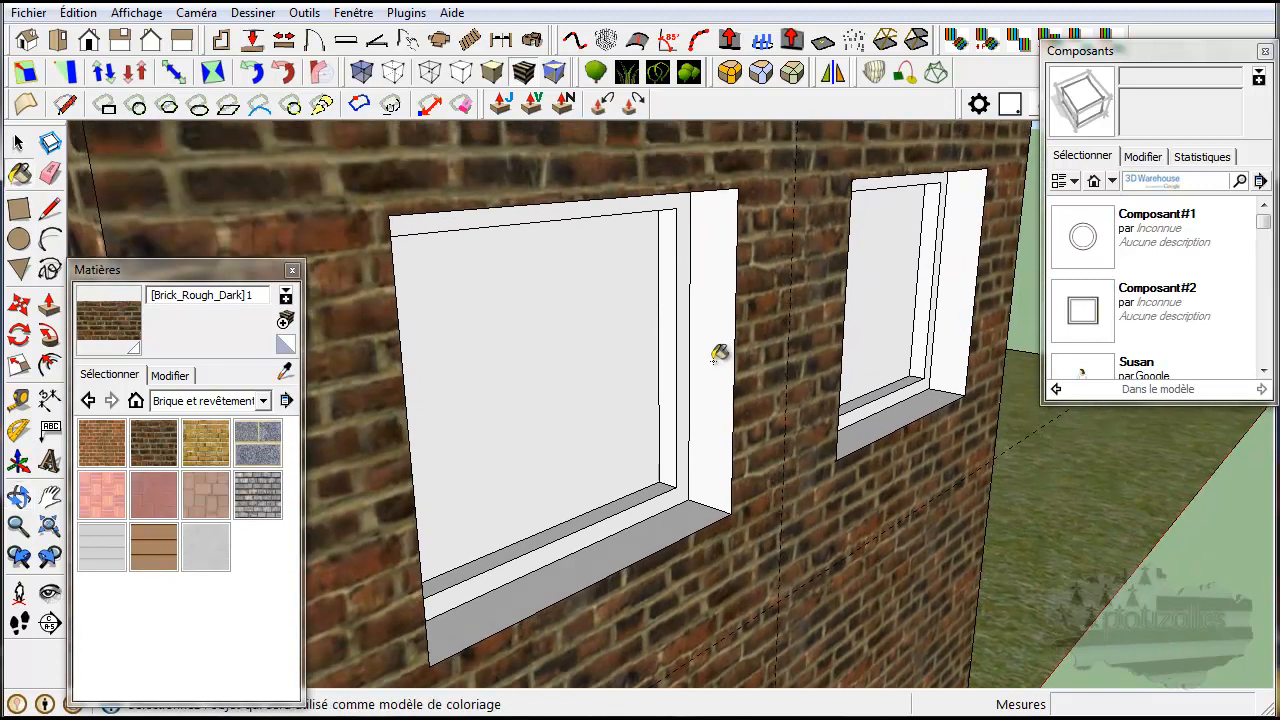
click(716, 355)
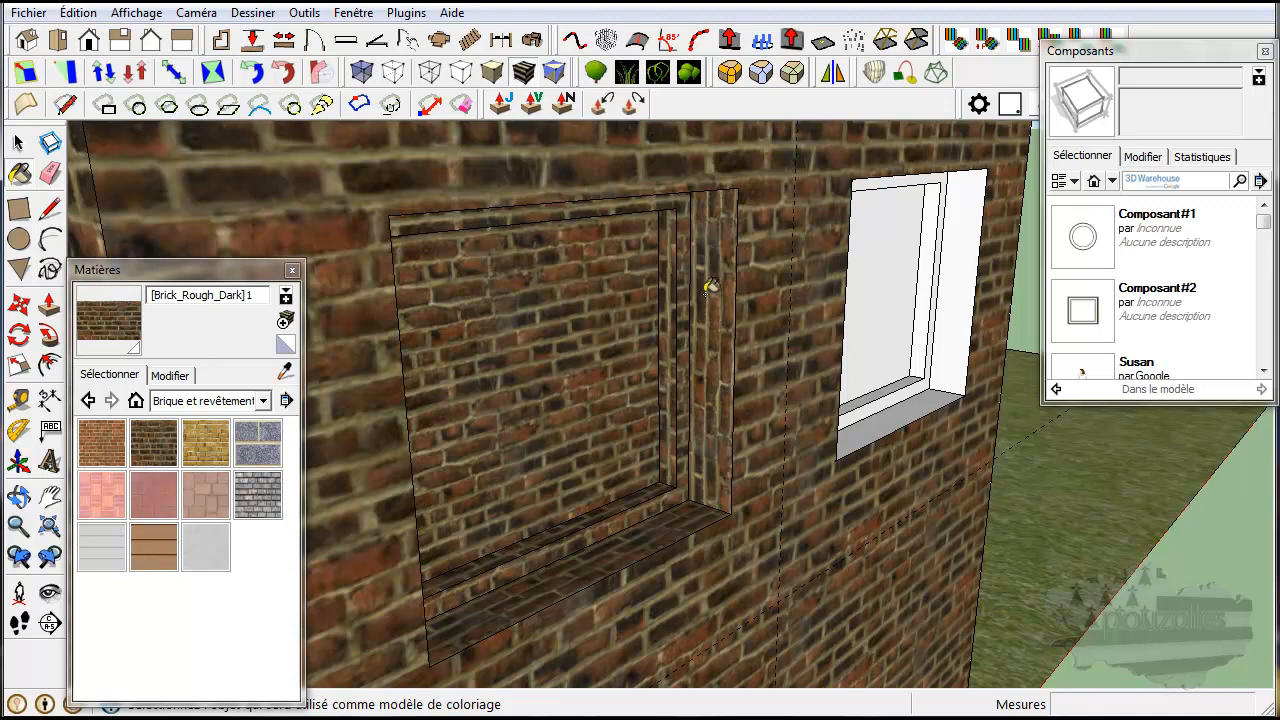
click(18, 144)
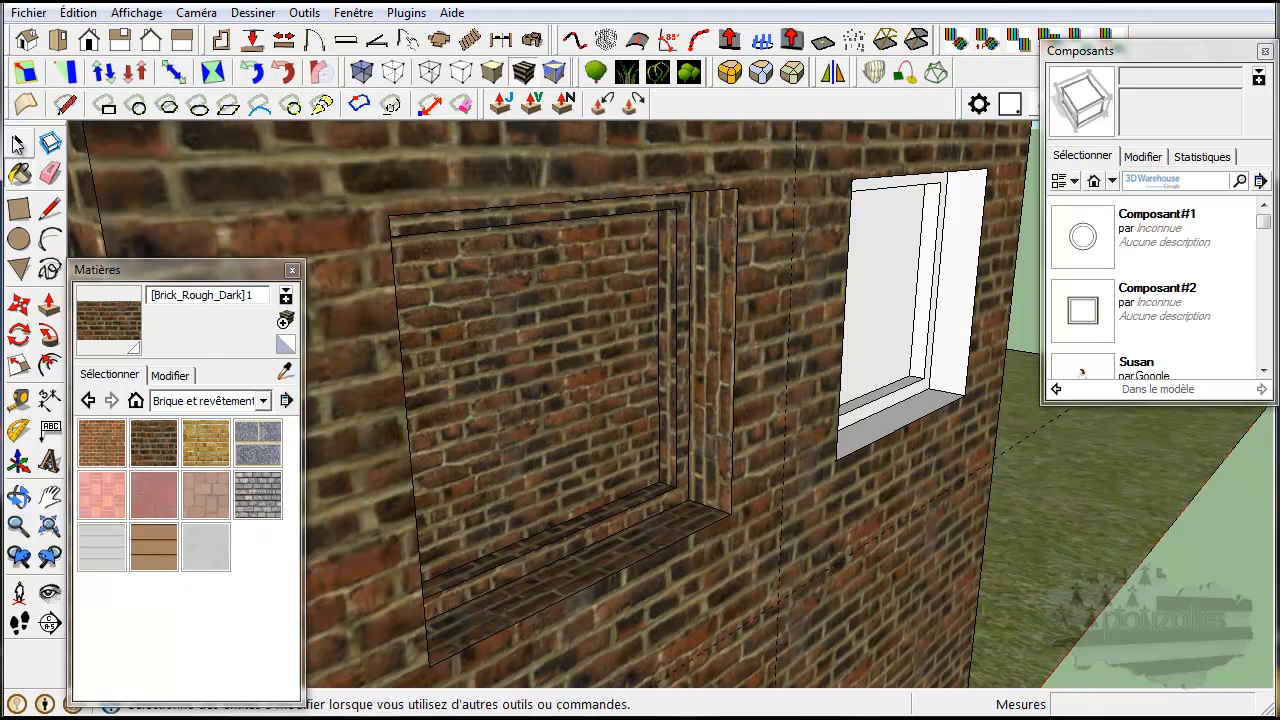
click(78, 13)
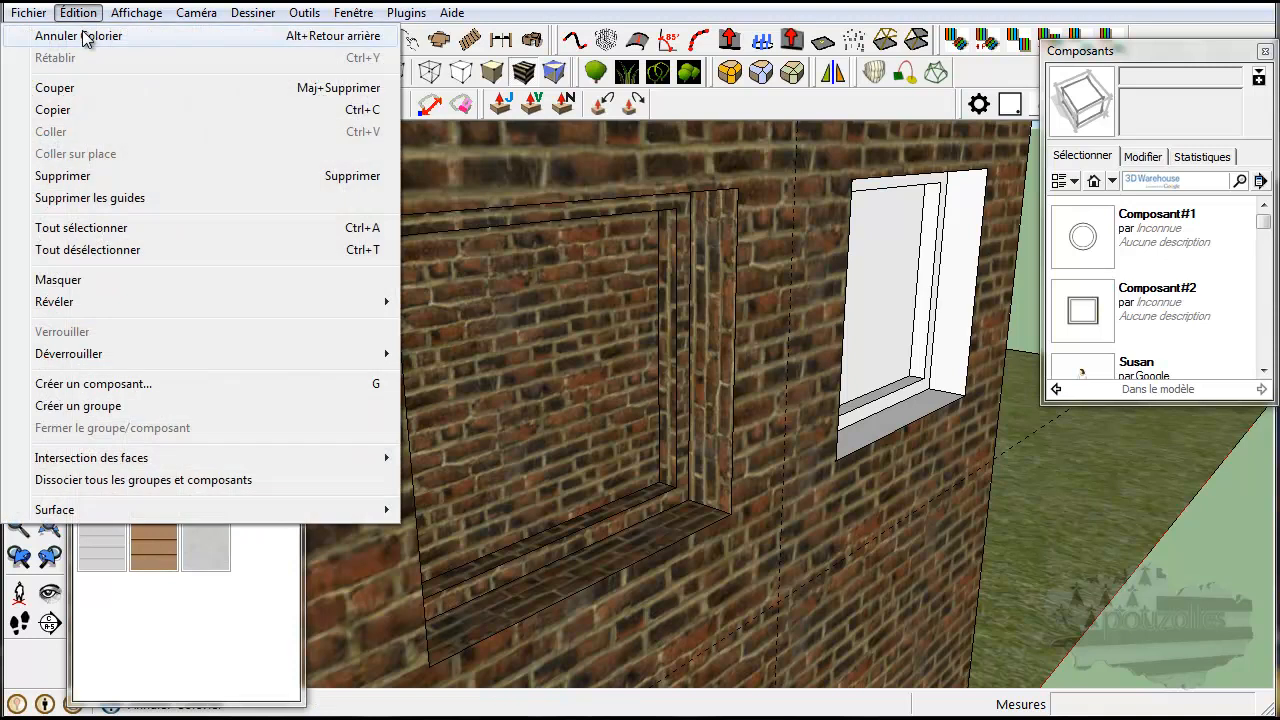
click(80, 36)
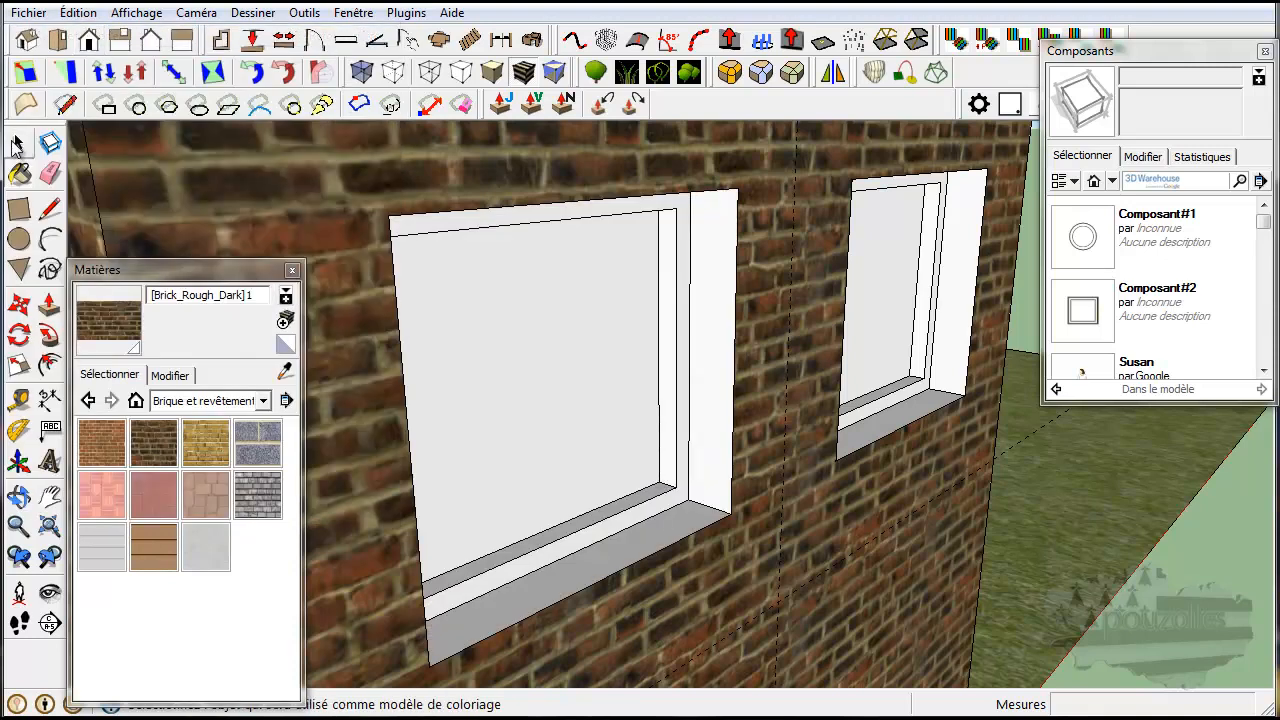
Step: Open that window component for editing and paint only its side reveal with the dark rough brick
double_click(552, 423)
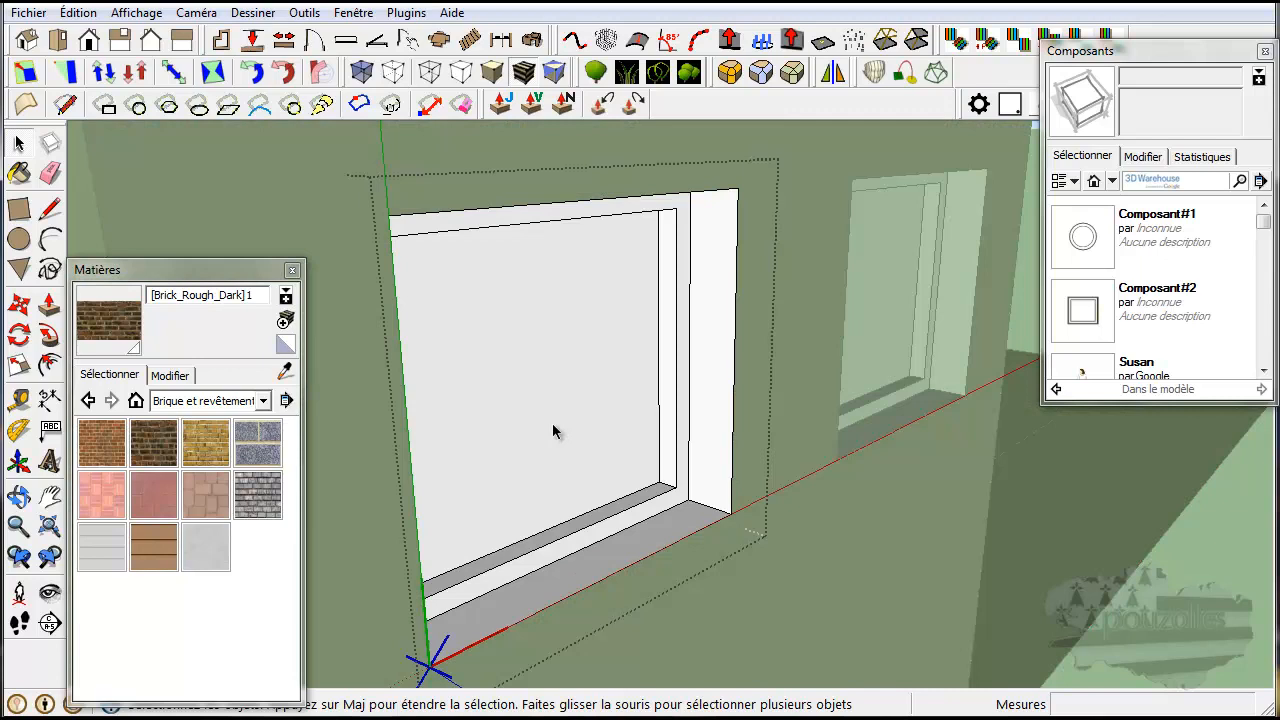
click(153, 443)
click(712, 409)
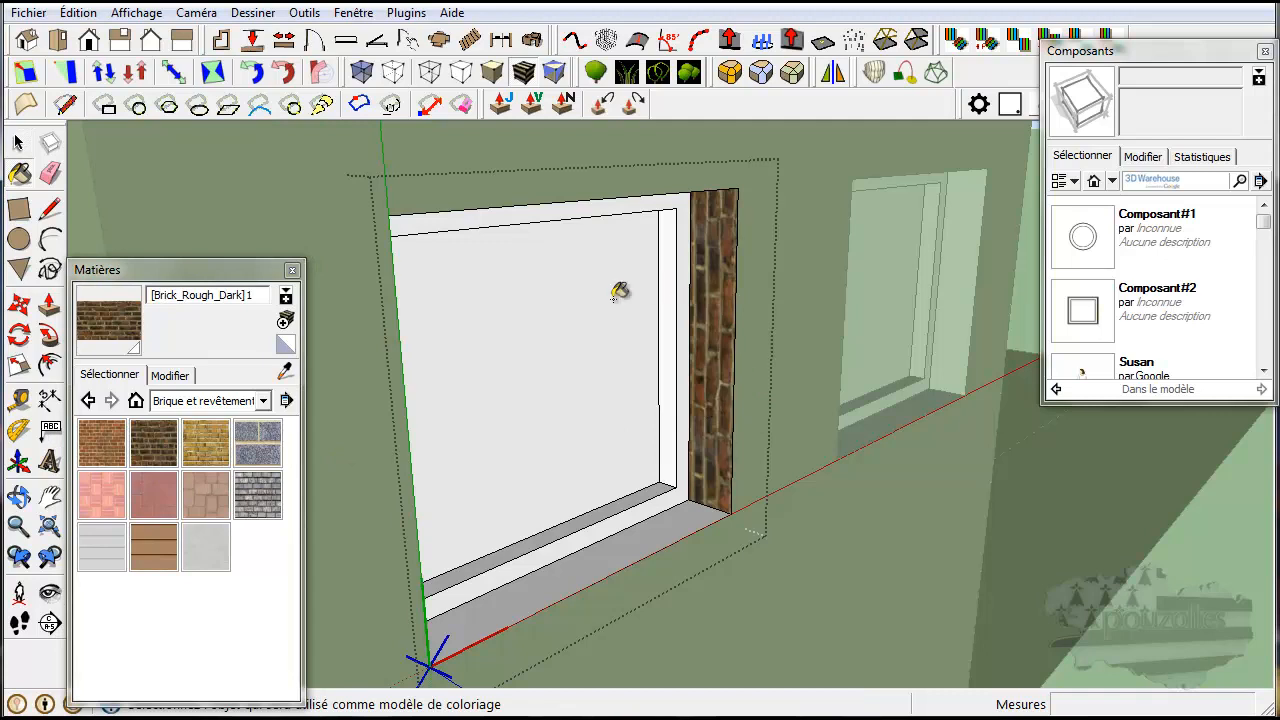
Step: Reorient the brick texture on the side reveal so its courses run horizontally, and close the window component
key(space)
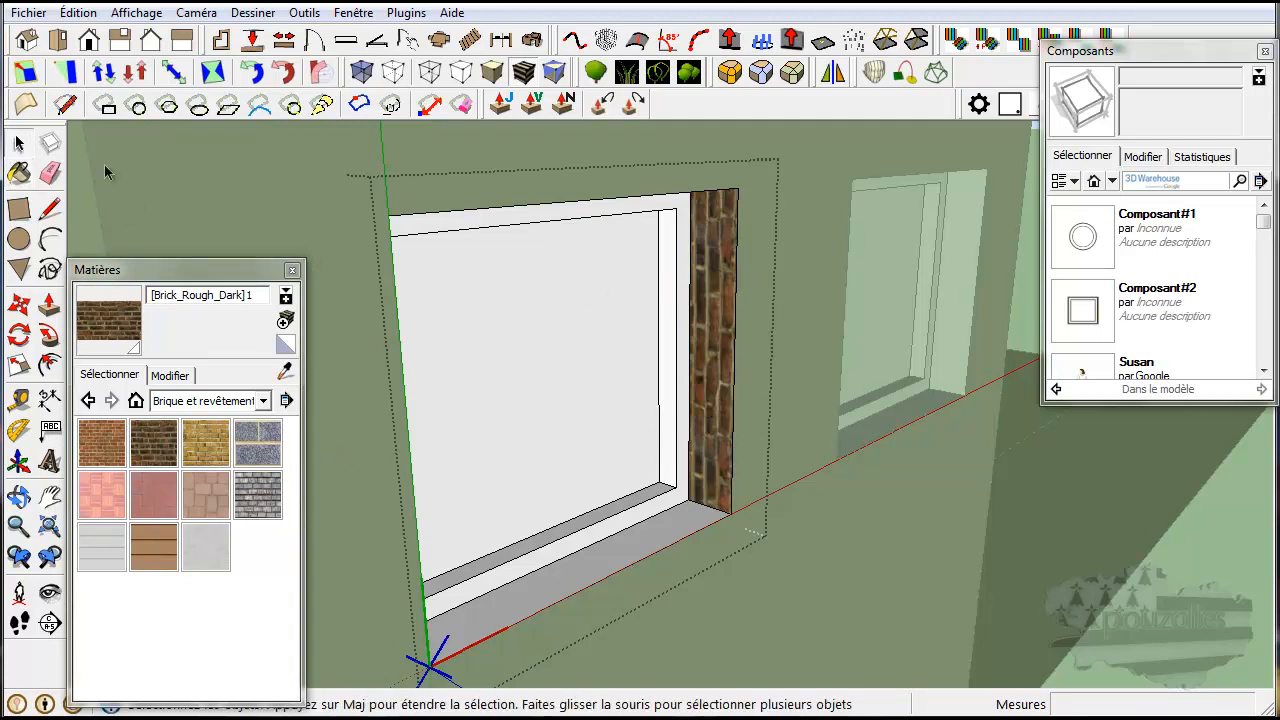
click(720, 303)
right_click(708, 295)
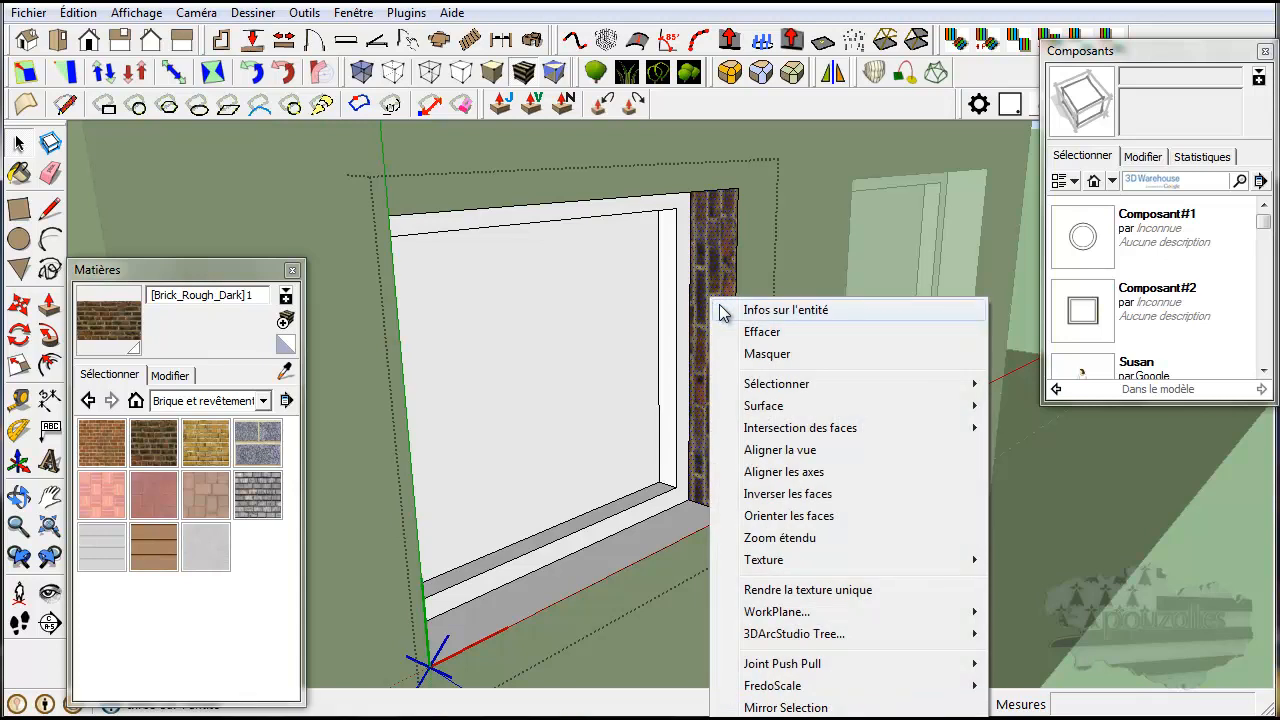
mouse_move(797, 432)
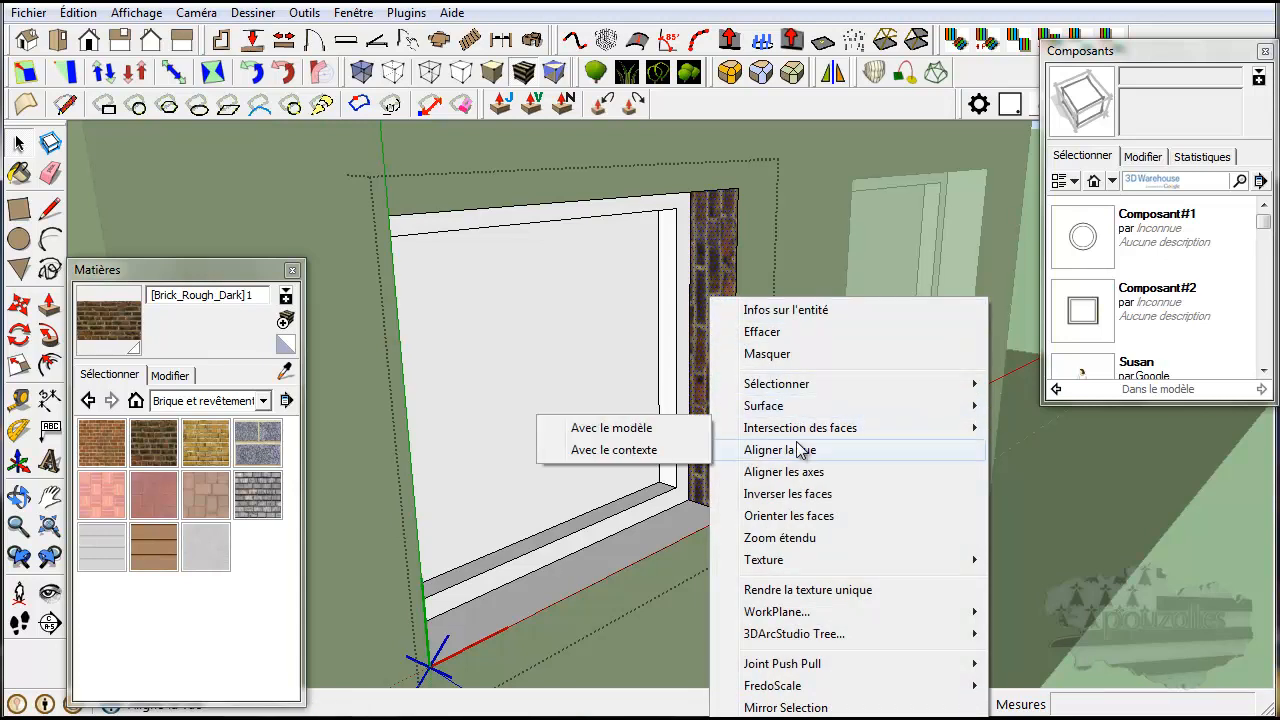
click(859, 594)
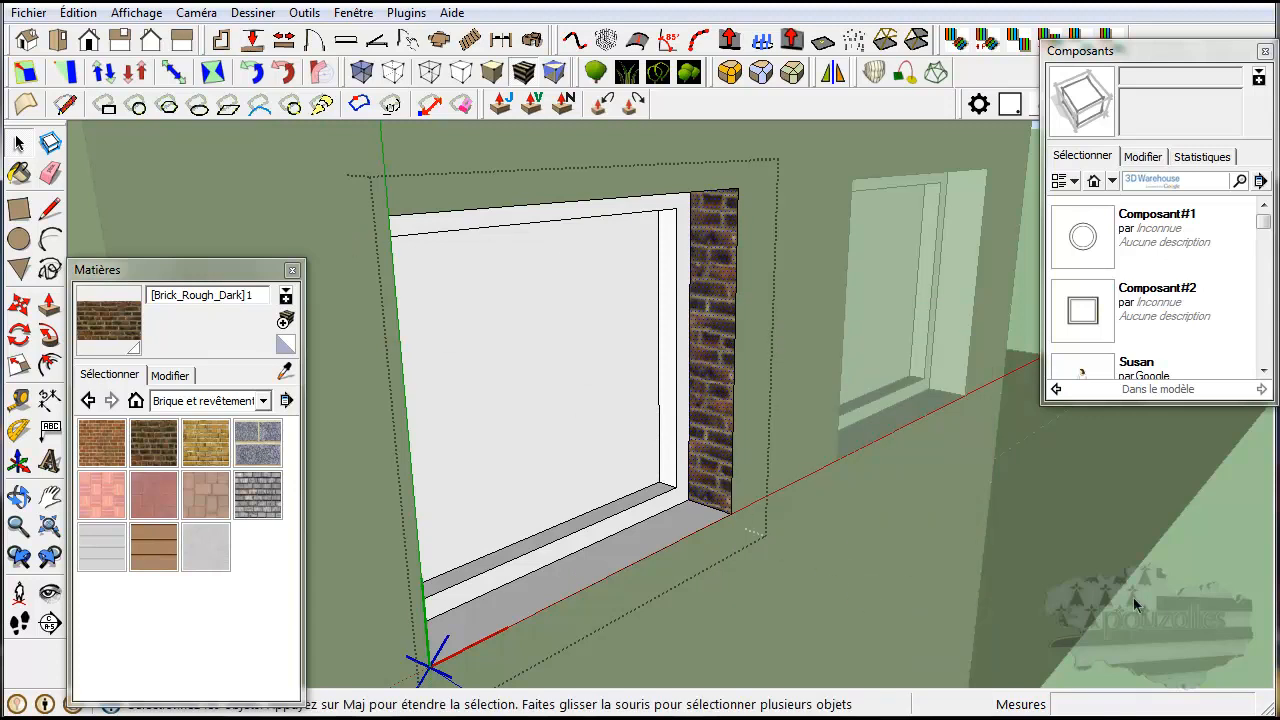
click(1173, 605)
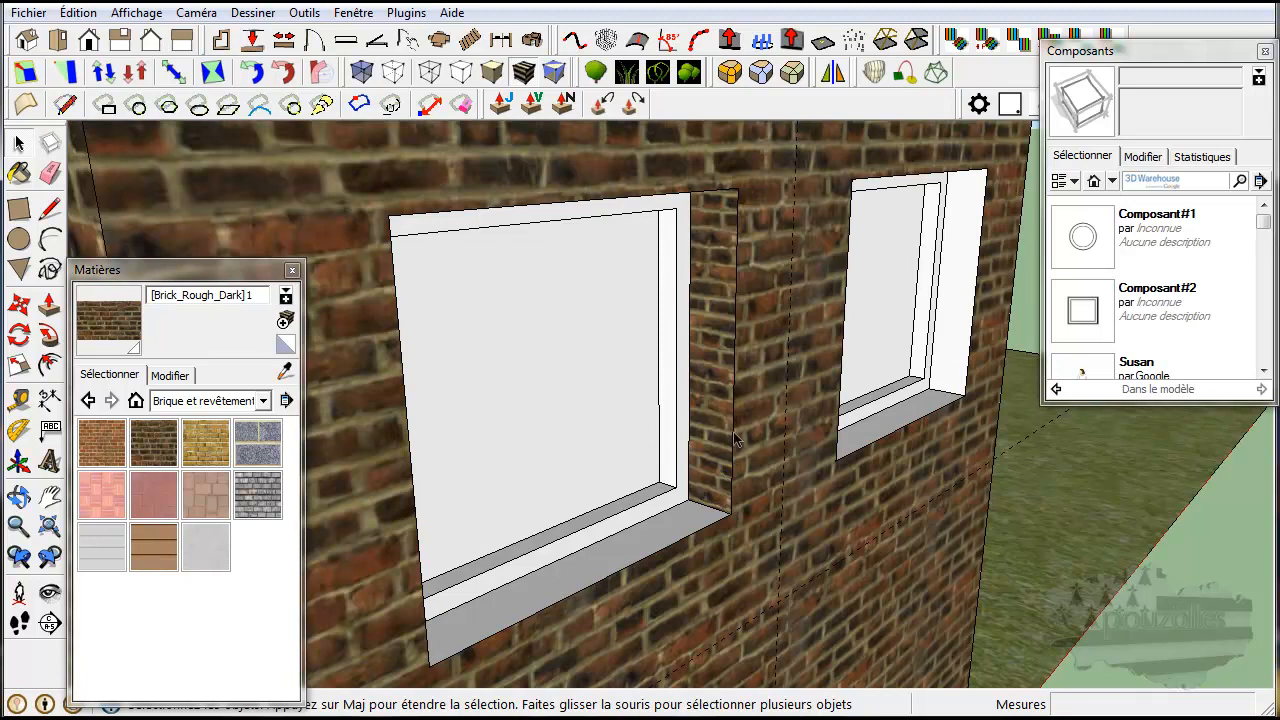
Step: Examine how the brick courses on the window reveal line up with the surrounding wall, up close and from afar
scroll(718, 458, up, 5)
scroll(718, 458, up, 3)
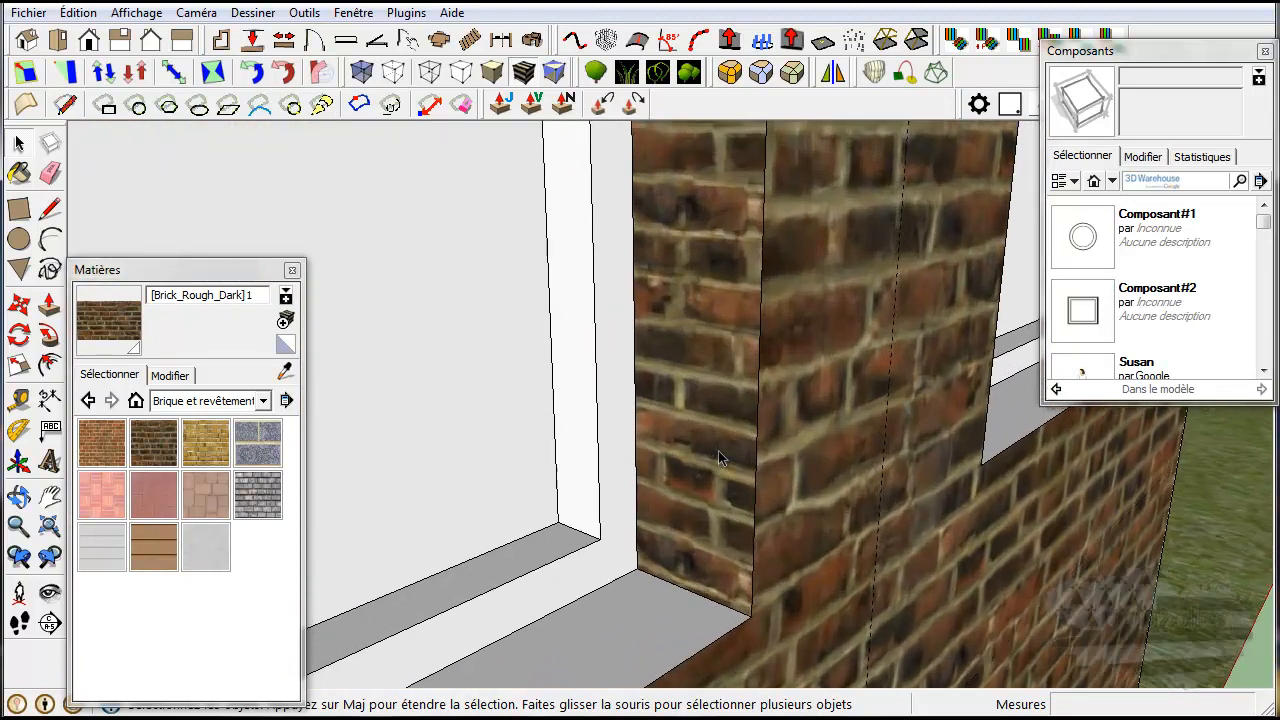
middle_drag(804, 522, 750, 465)
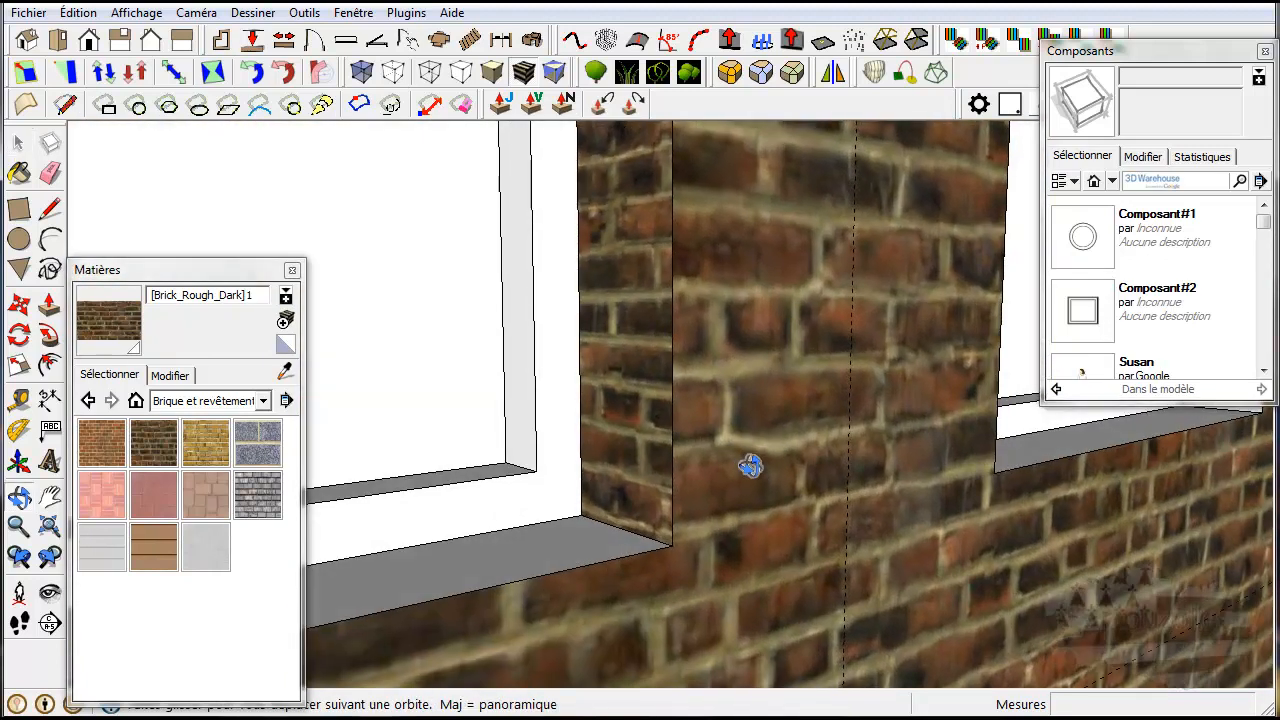
scroll(743, 458, down, 6)
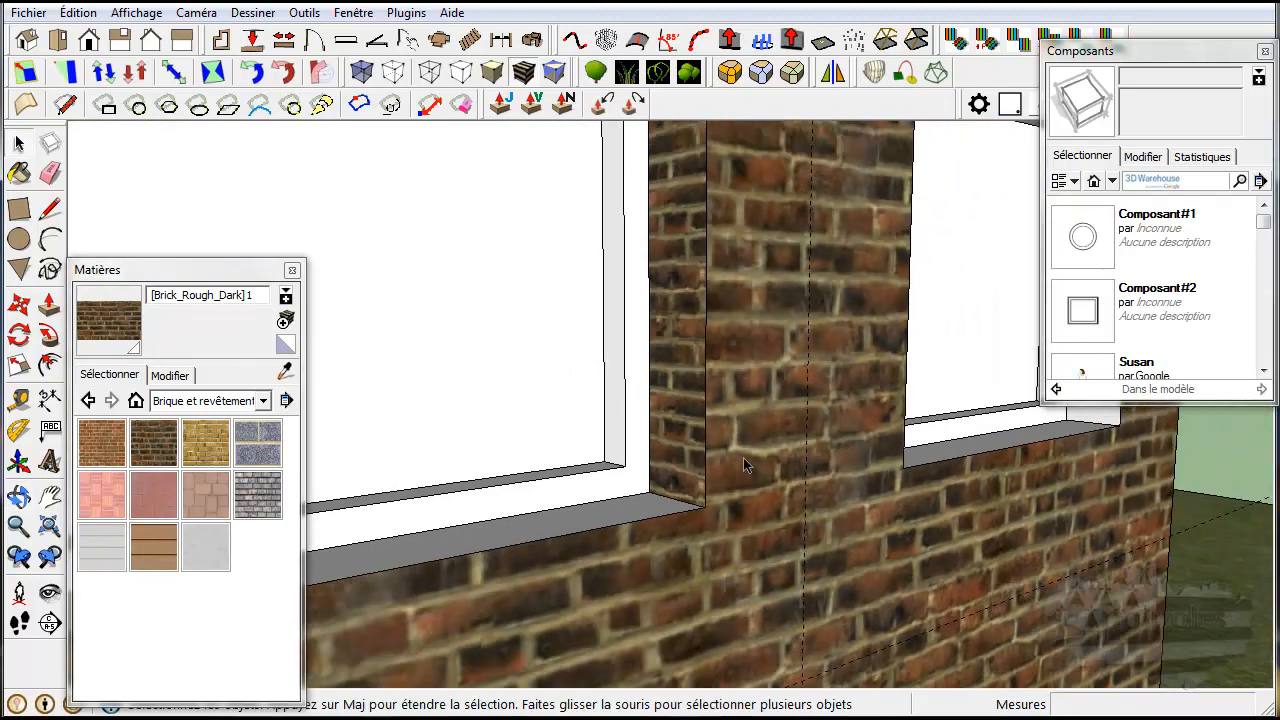
scroll(748, 454, down, 3)
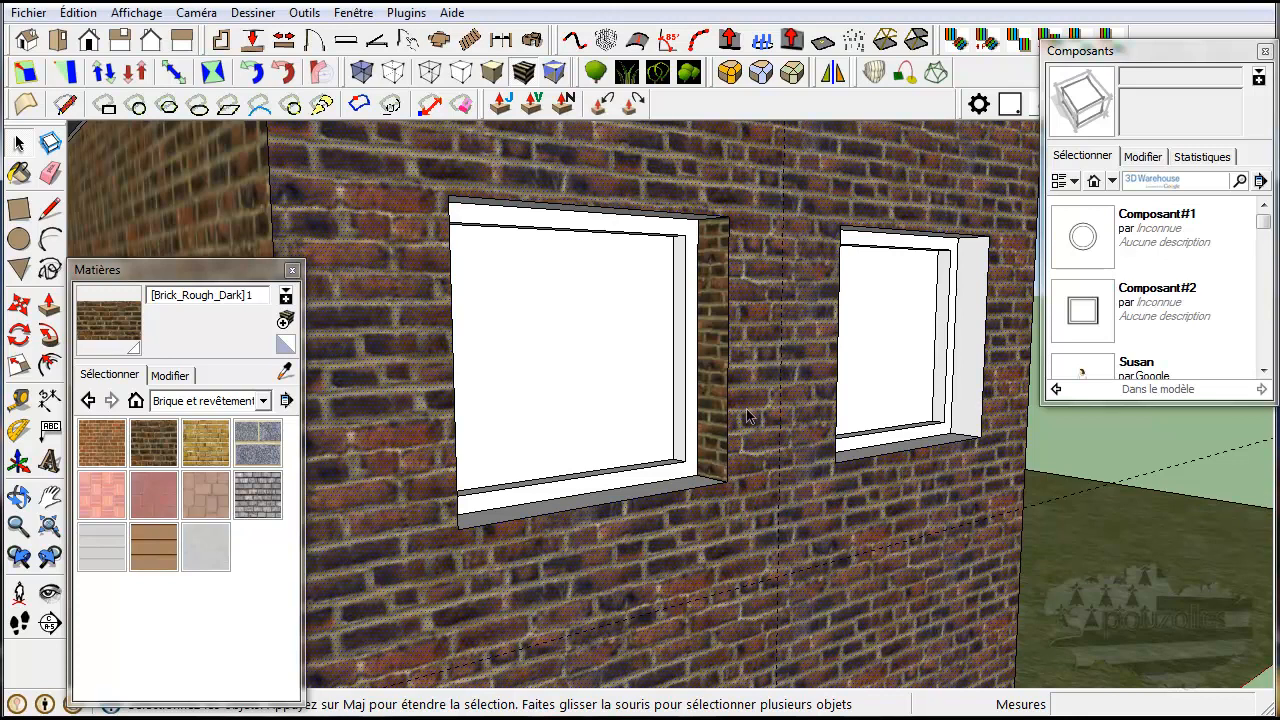
scroll(745, 415, up, 5)
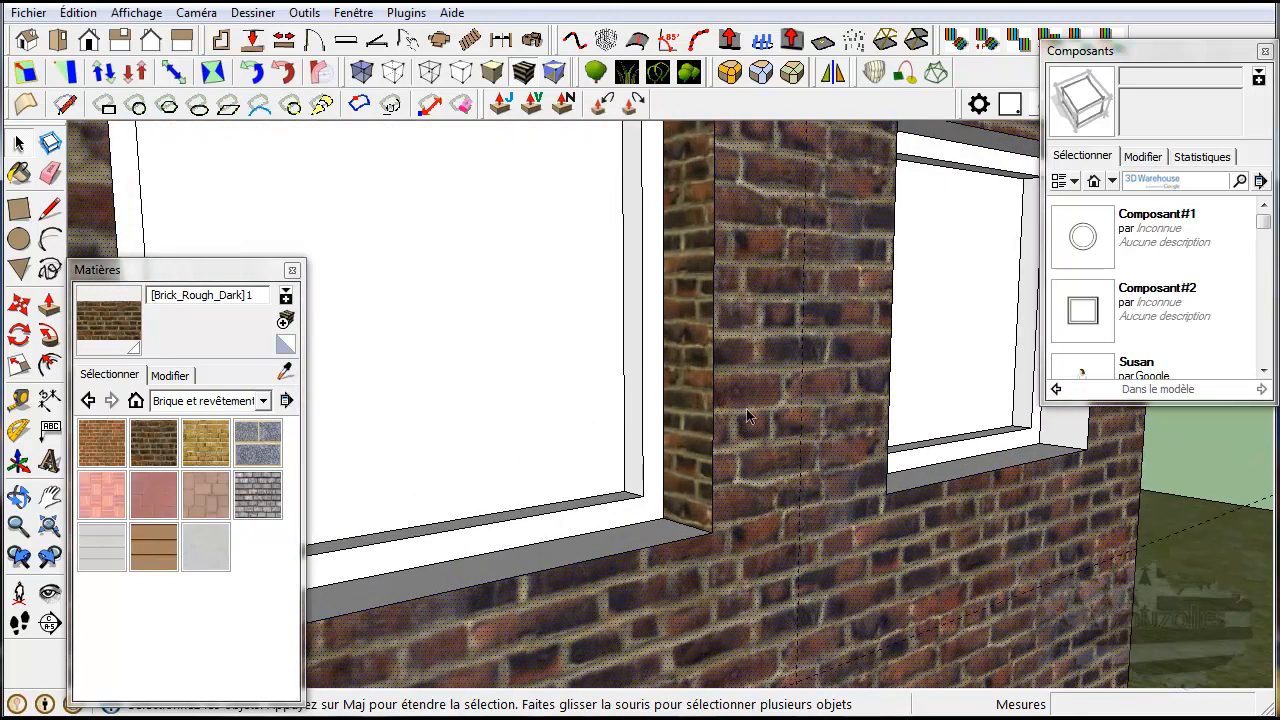
scroll(747, 416, down, 10)
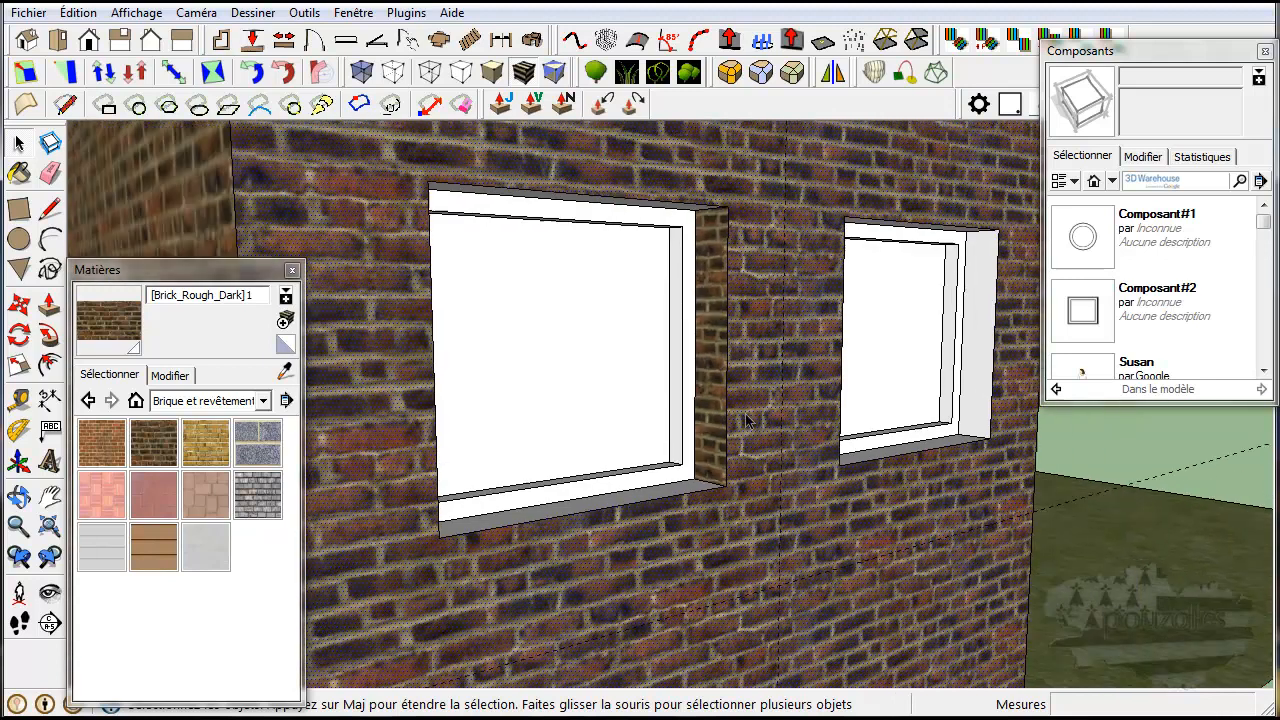
scroll(747, 421, down, 2)
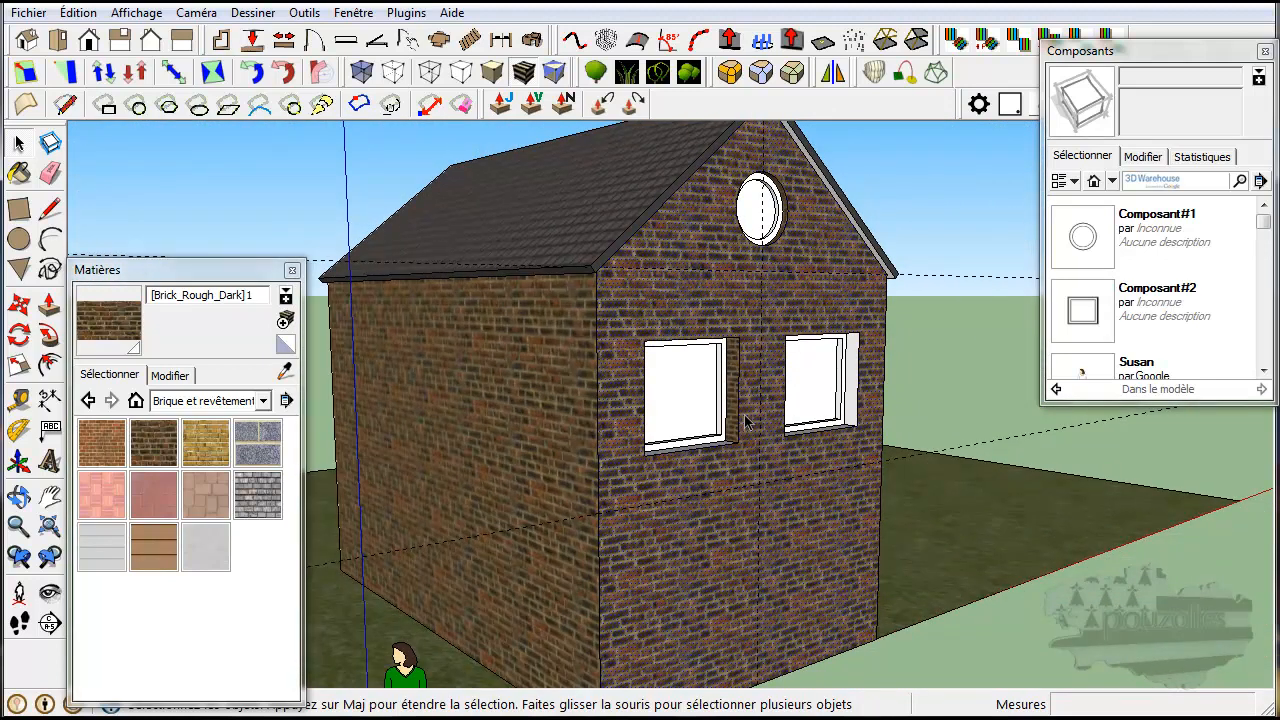
scroll(745, 422, up, 3)
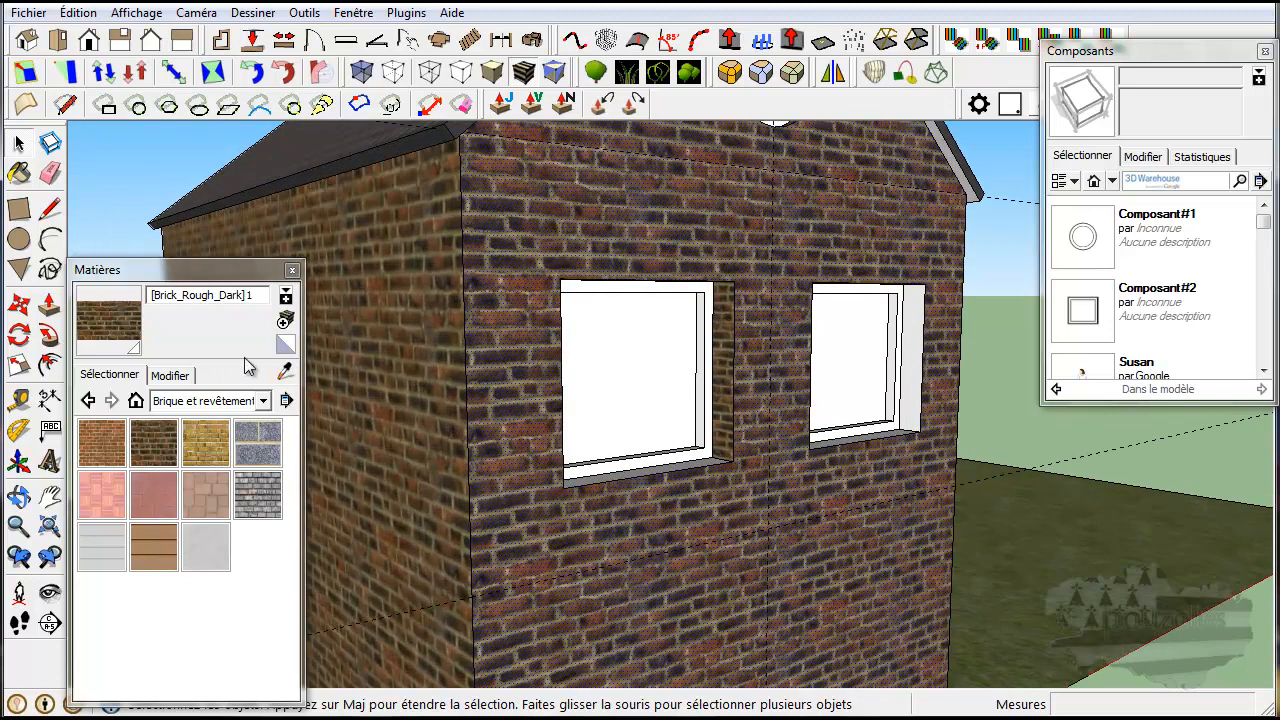
Step: Set the texture width of the Brick_Rough_Dark material to 1,50 m
click(180, 377)
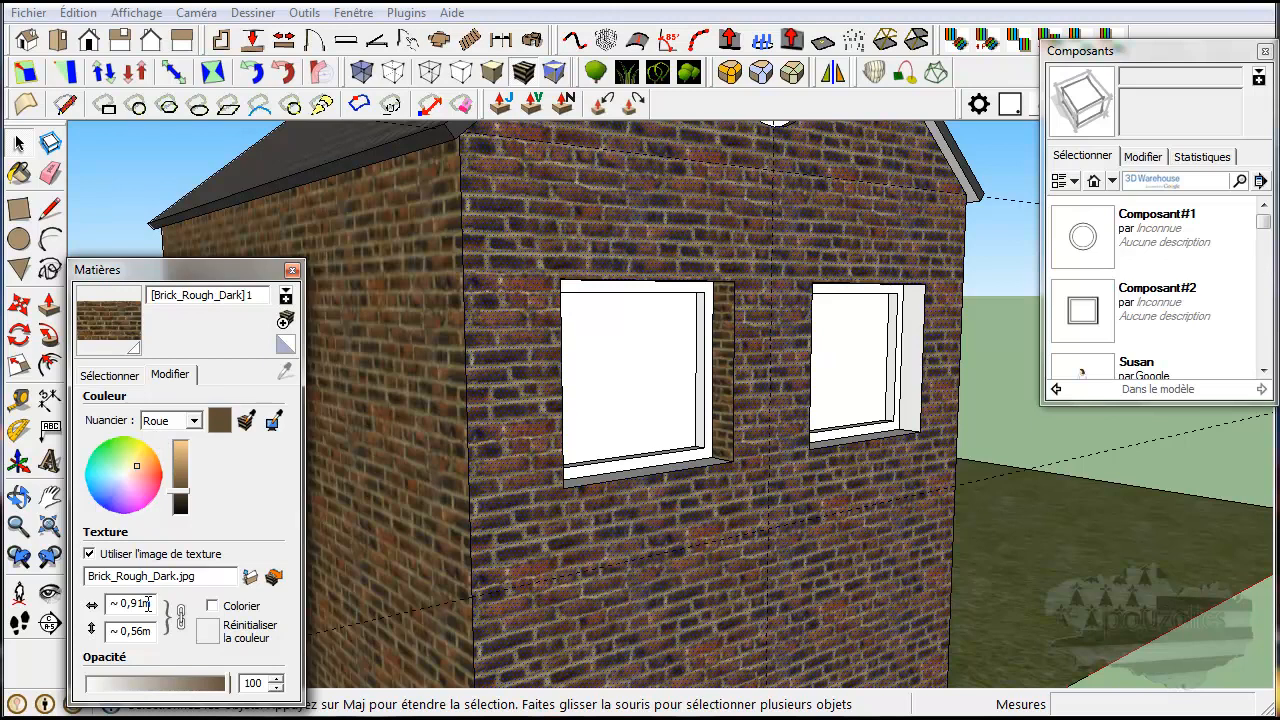
click(722, 387)
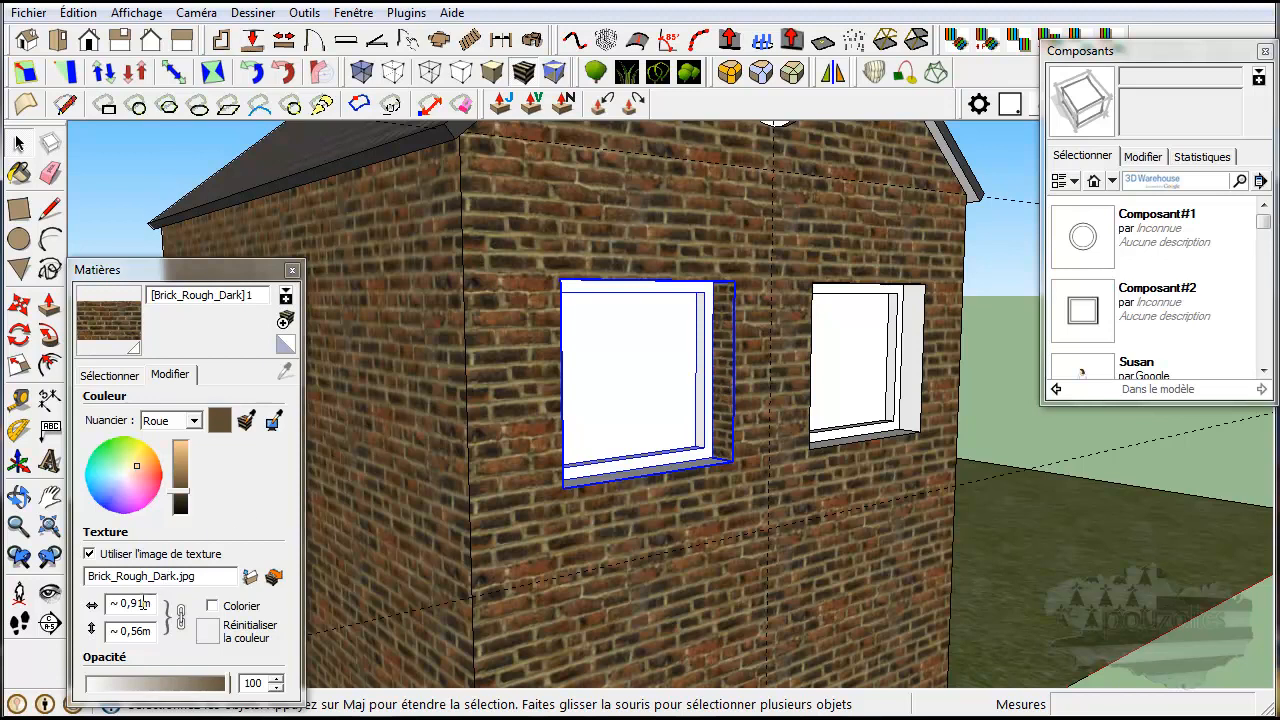
double_click(123, 603)
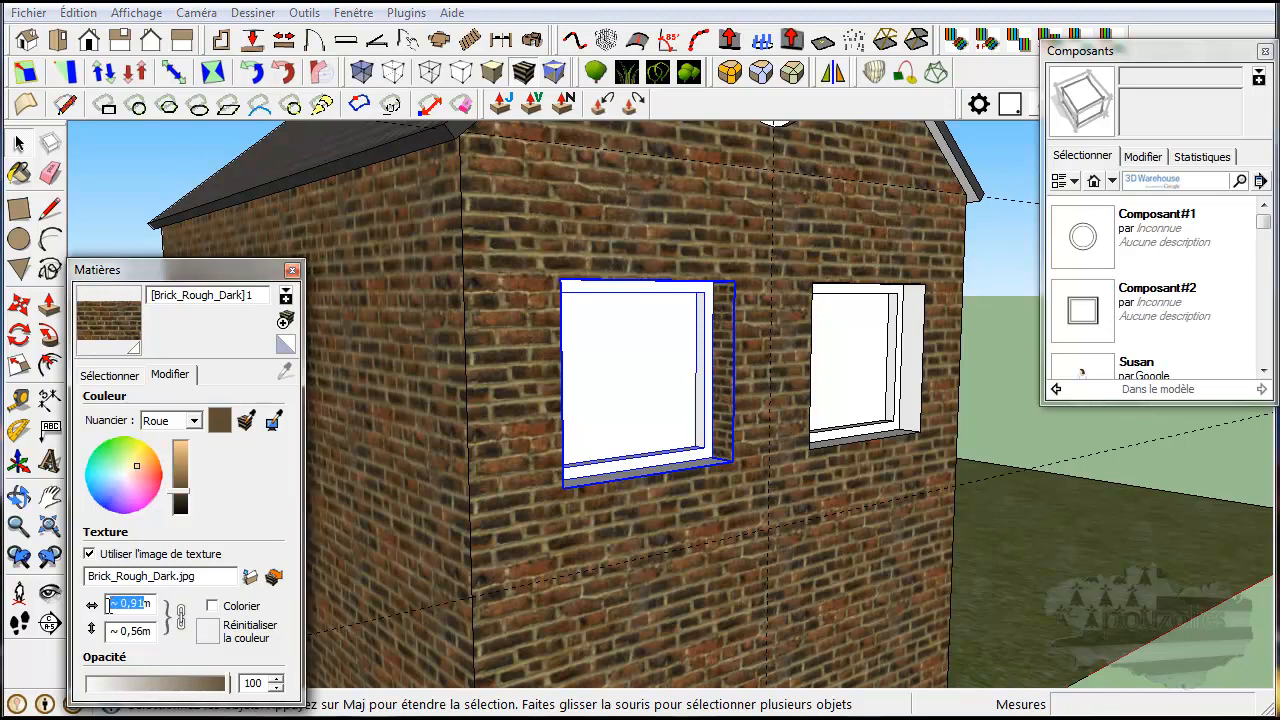
text(1,50m)
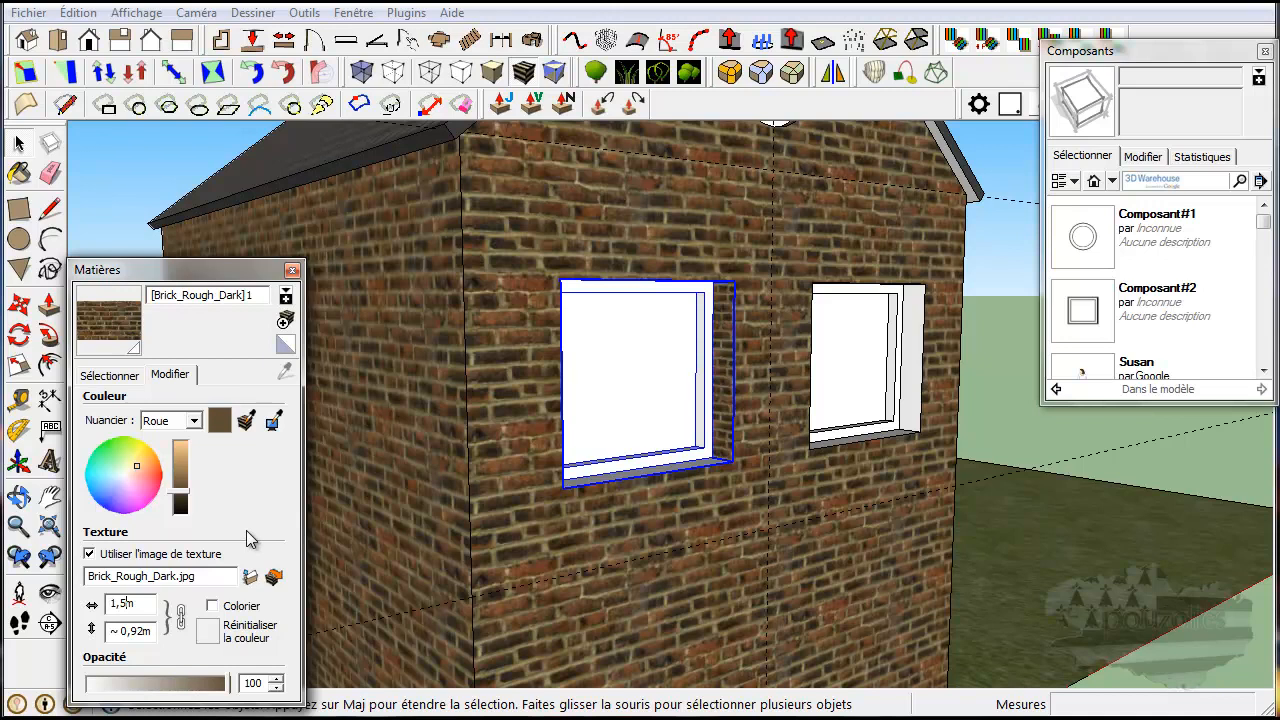
Step: Open the window component and check the brick scale on its side reveal
double_click(726, 396)
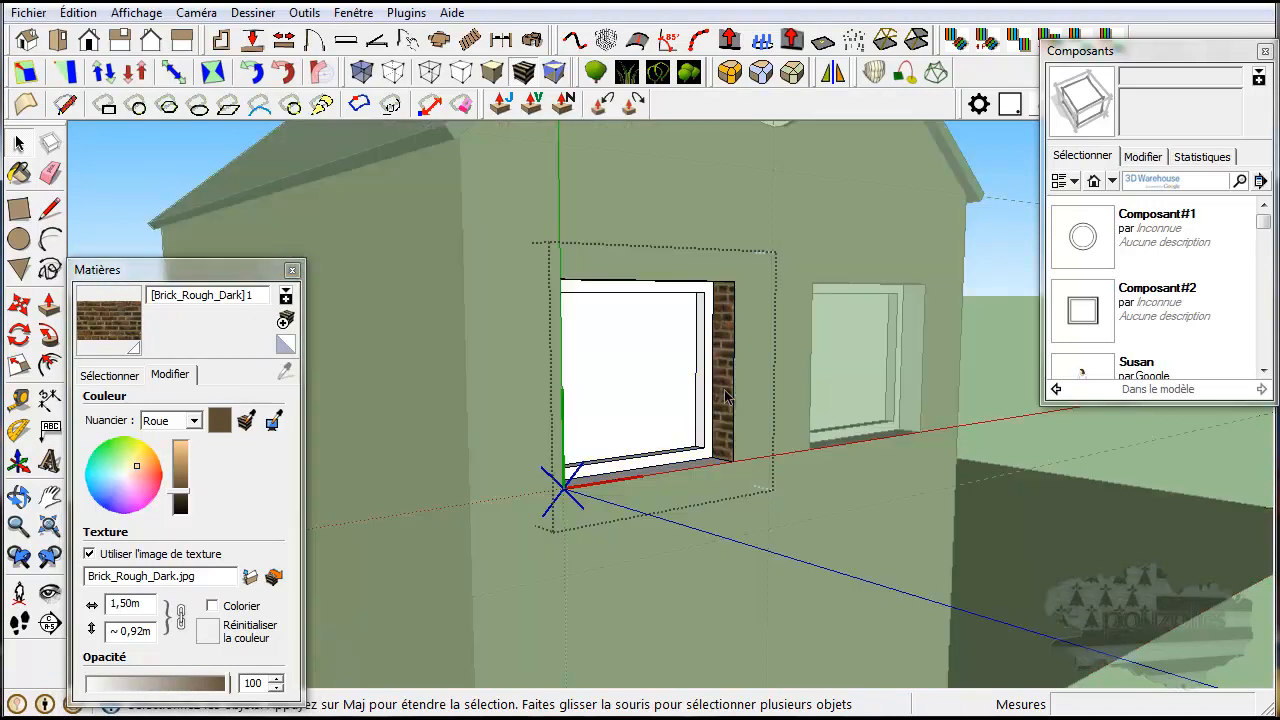
click(726, 396)
click(130, 376)
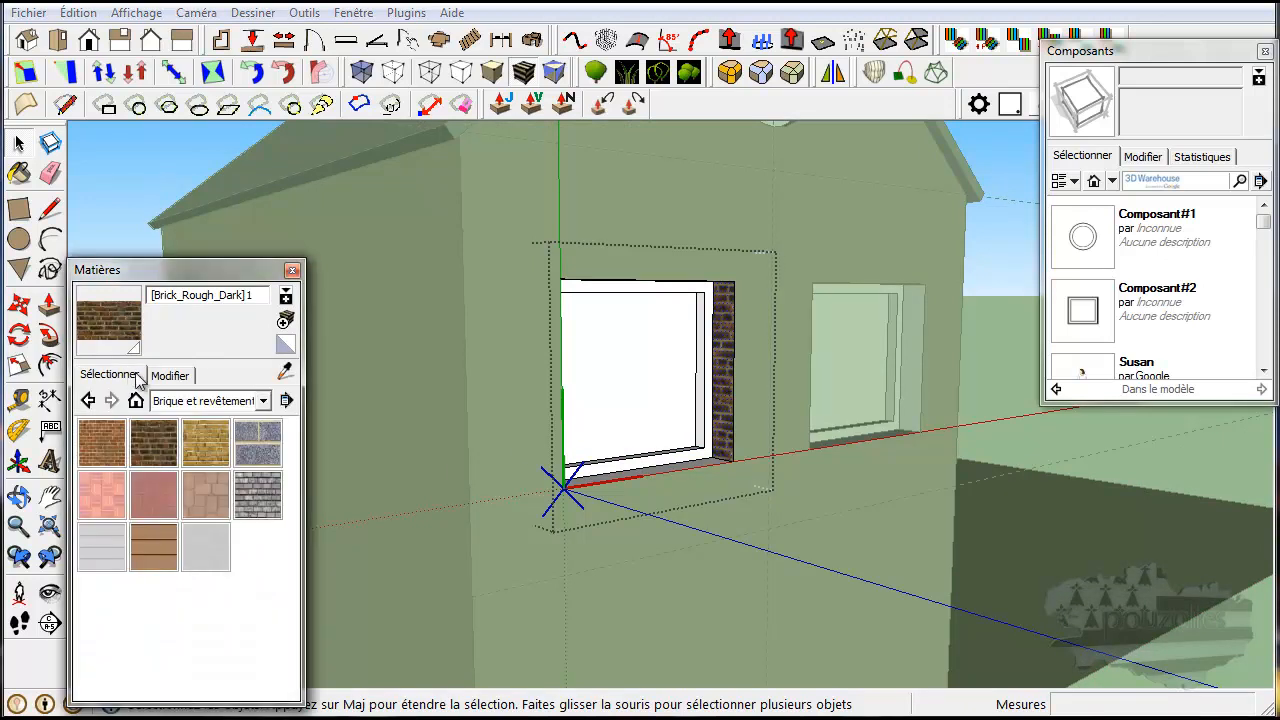
click(150, 176)
Step: Select the gable wall face and set the brick material's texture width to 0,92 m
click(511, 404)
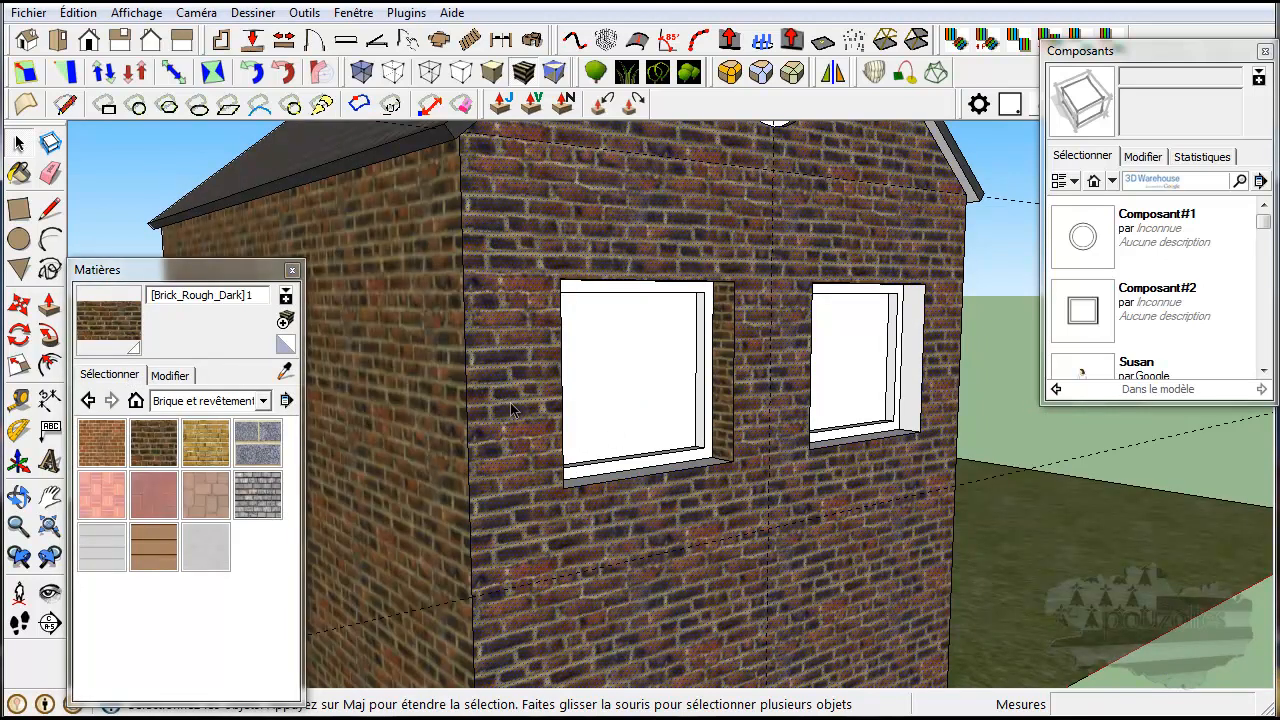
click(172, 375)
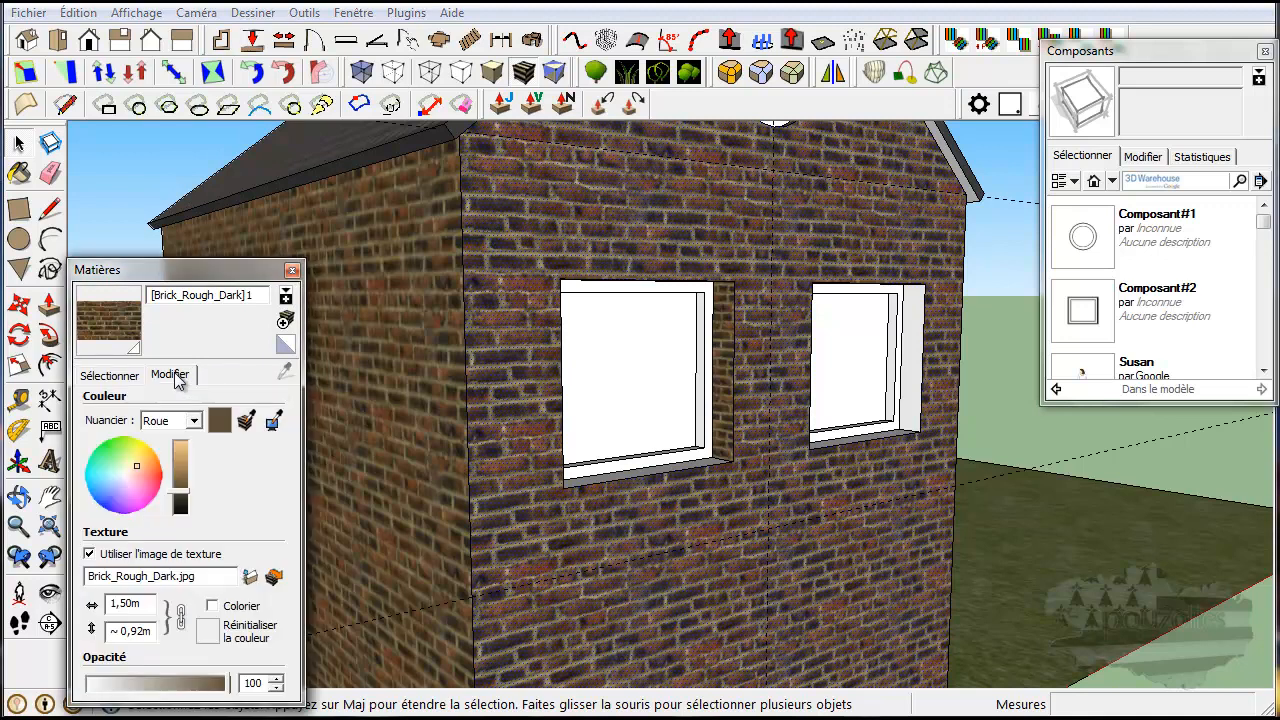
drag(143, 603, 117, 601)
text(0,92)
Step: Repaint the gable wall with the dark rough brick from the brick and cladding library
click(112, 376)
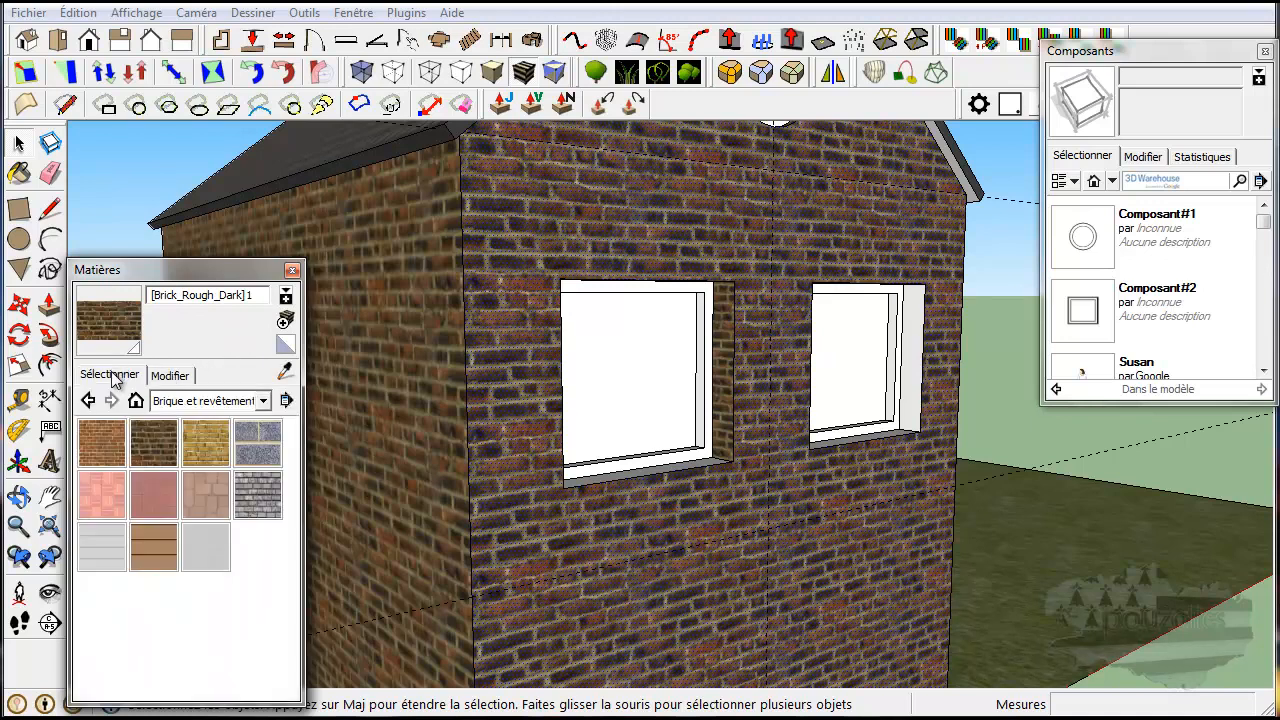
click(150, 441)
click(515, 466)
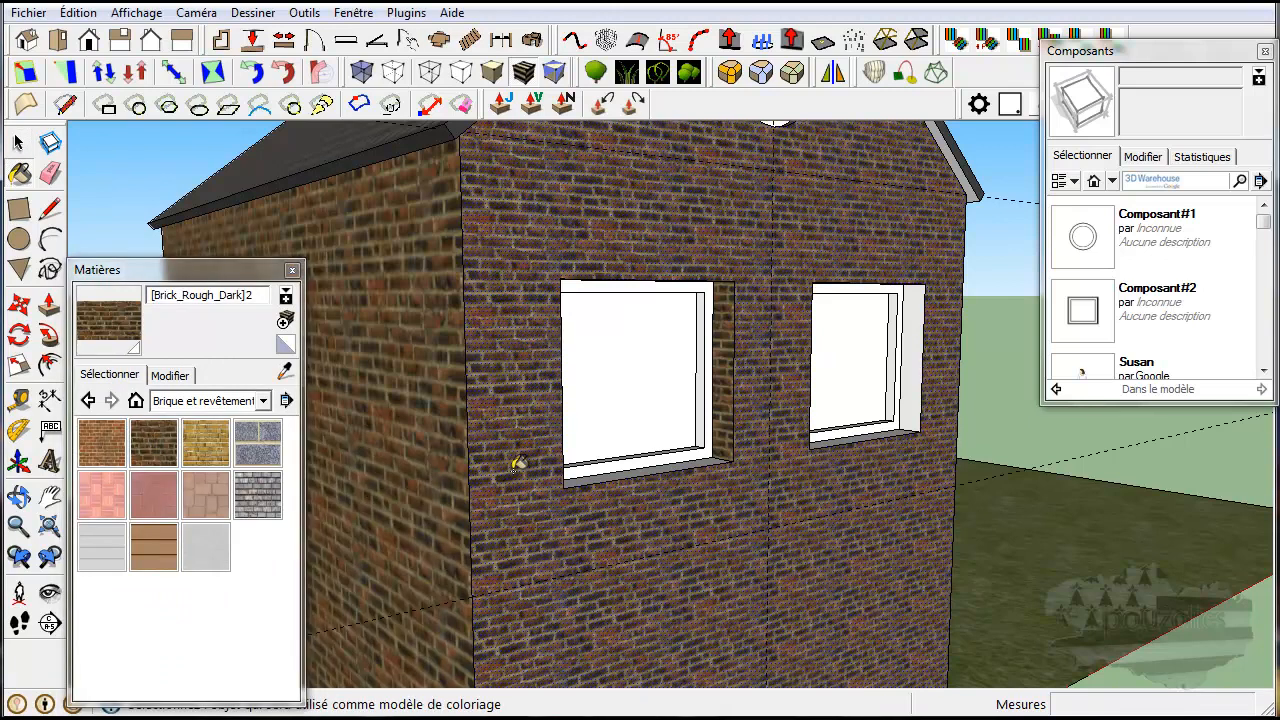
Step: Paint the adjoining side wall with the dark rough brick and compare the brick courses at the window reveal
click(447, 467)
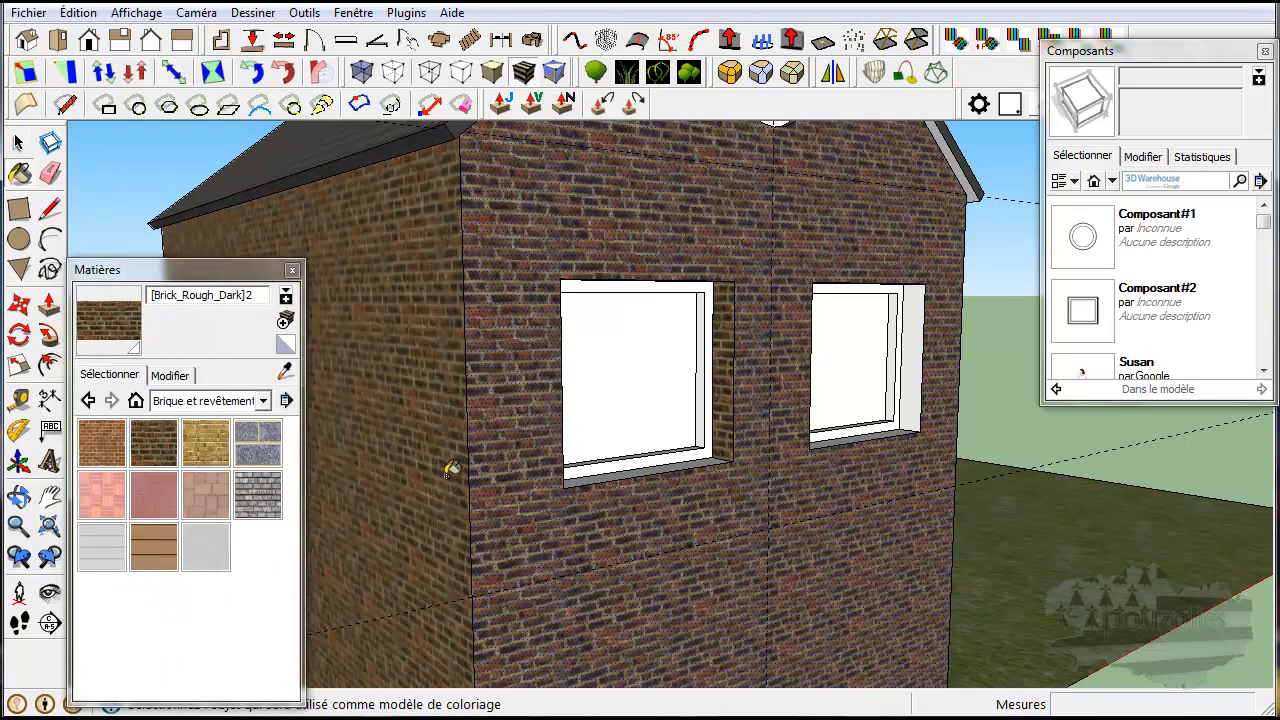
scroll(481, 467, up, 3)
scroll(857, 382, up, 3)
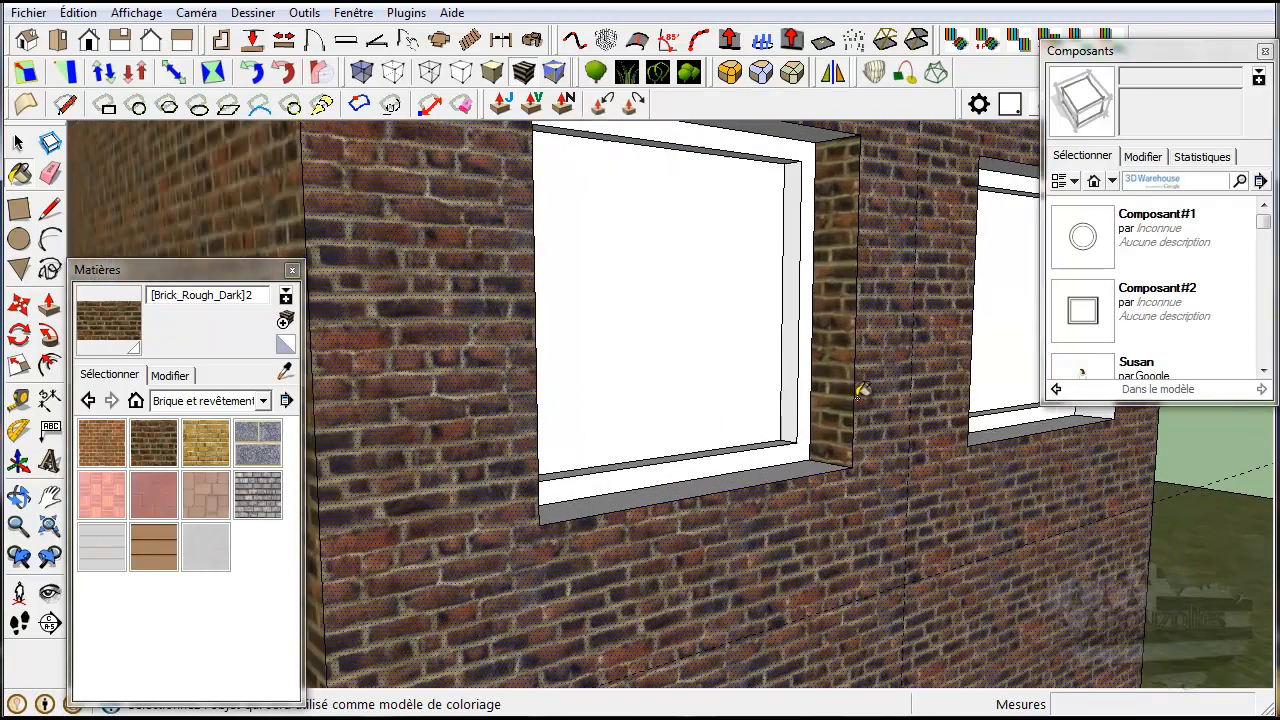
scroll(862, 389, up, 5)
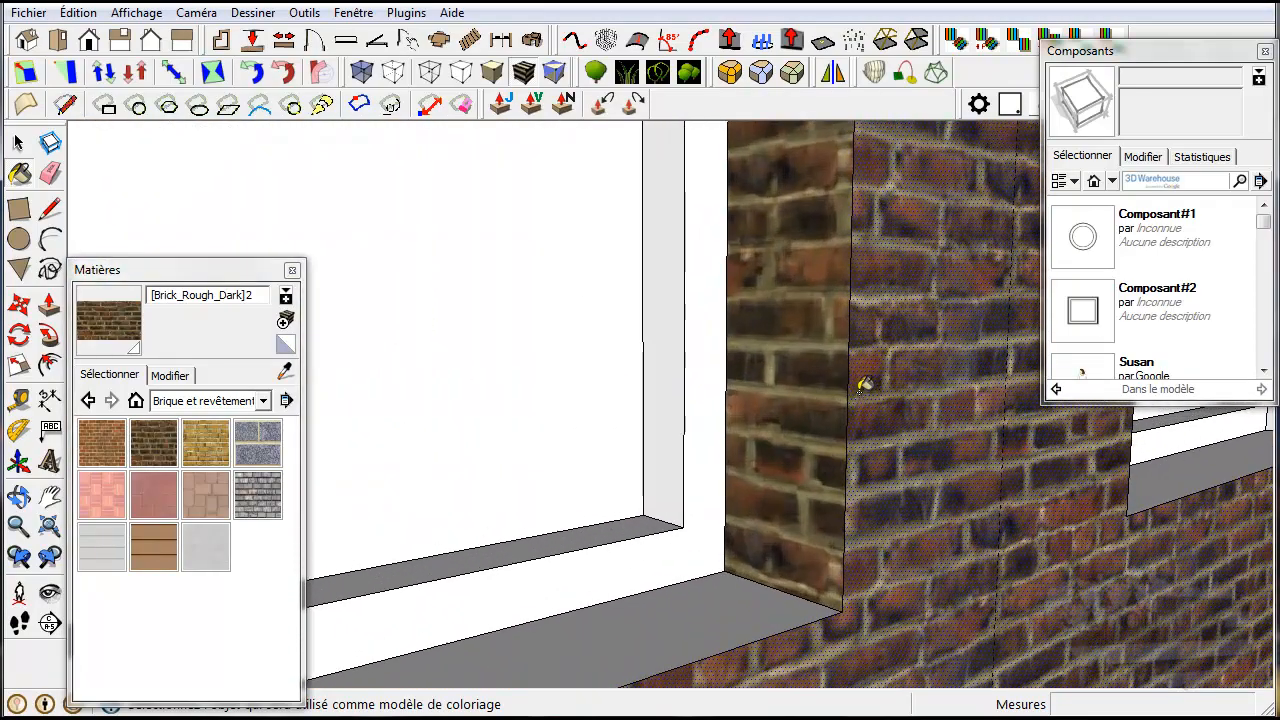
scroll(850, 420, down, 4)
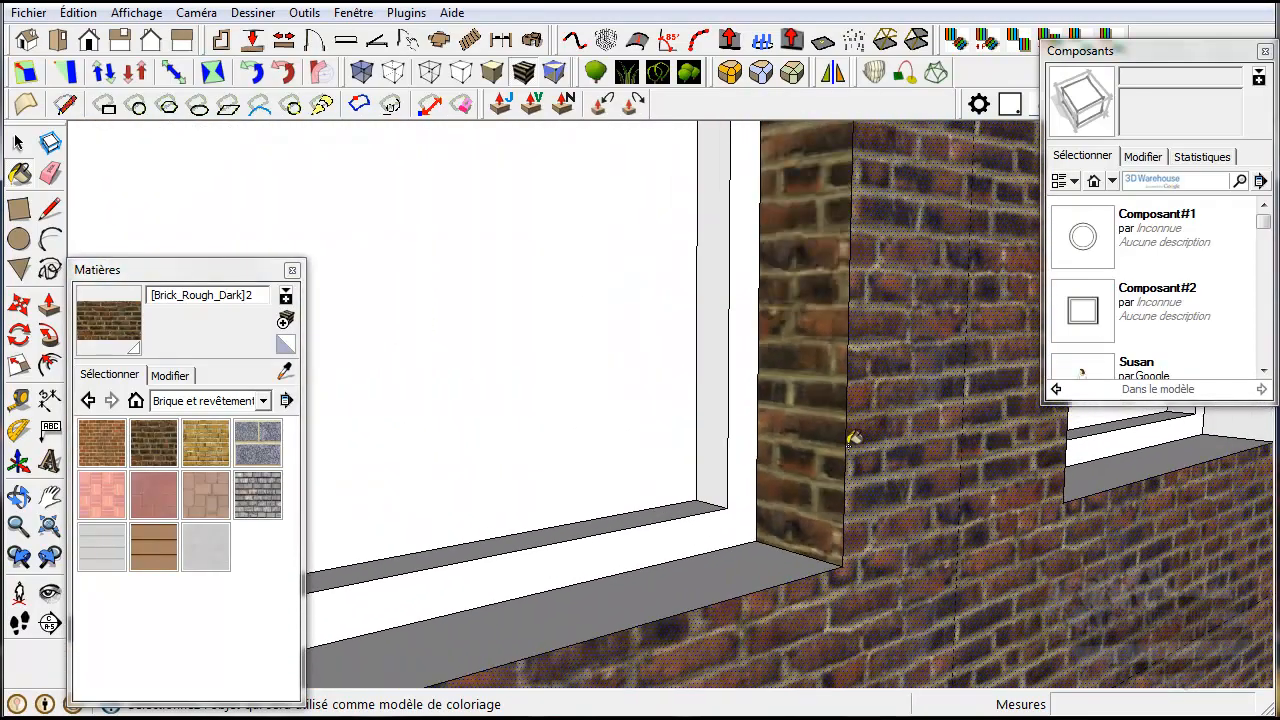
scroll(852, 438, down, 5)
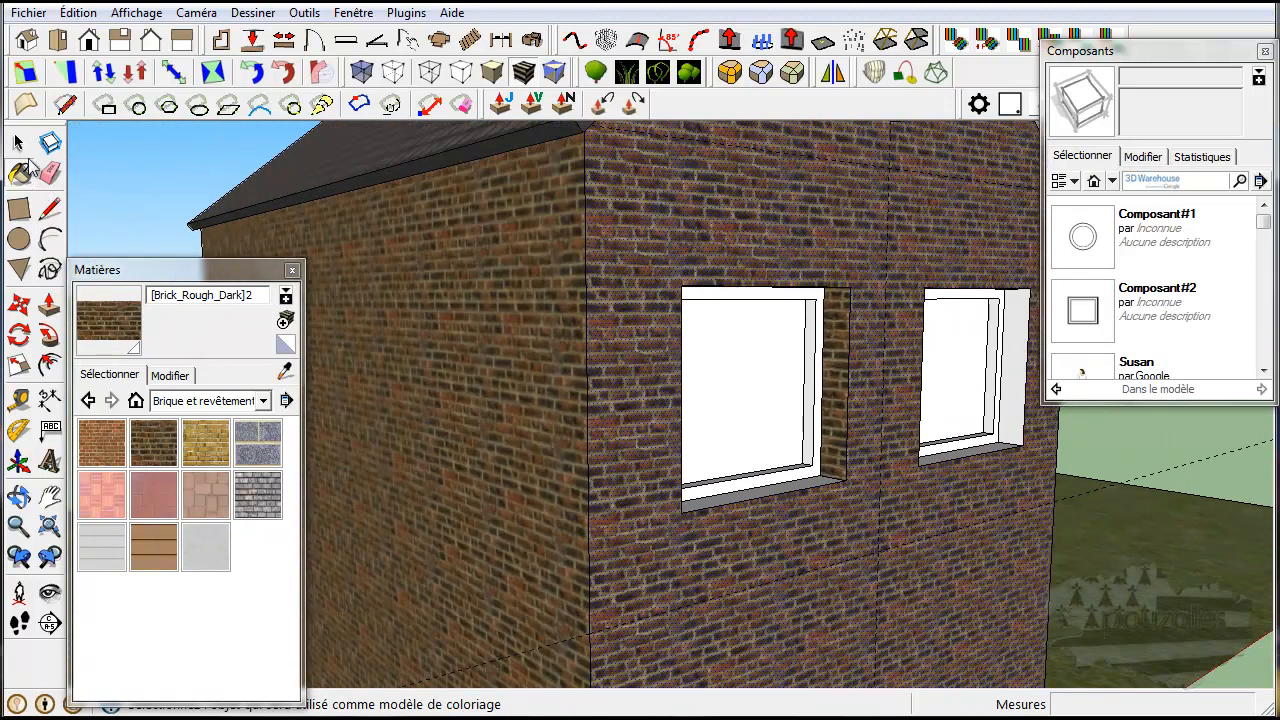
Step: Select the side reveal of the second upper gable window and paint it with Brique_brute_foncée
click(20, 145)
scroll(958, 416, up, 5)
middle_drag(958, 416, 766, 438)
click(701, 249)
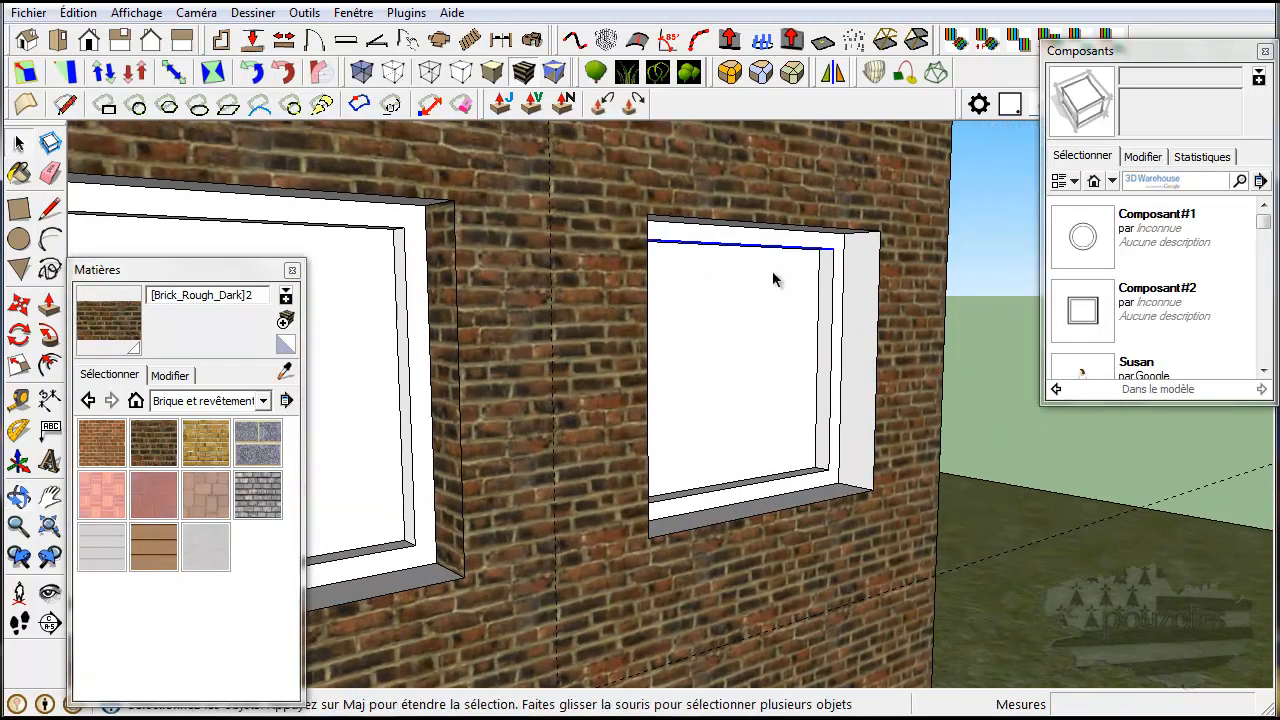
click(833, 300)
click(847, 340)
click(834, 499)
click(834, 498)
click(153, 443)
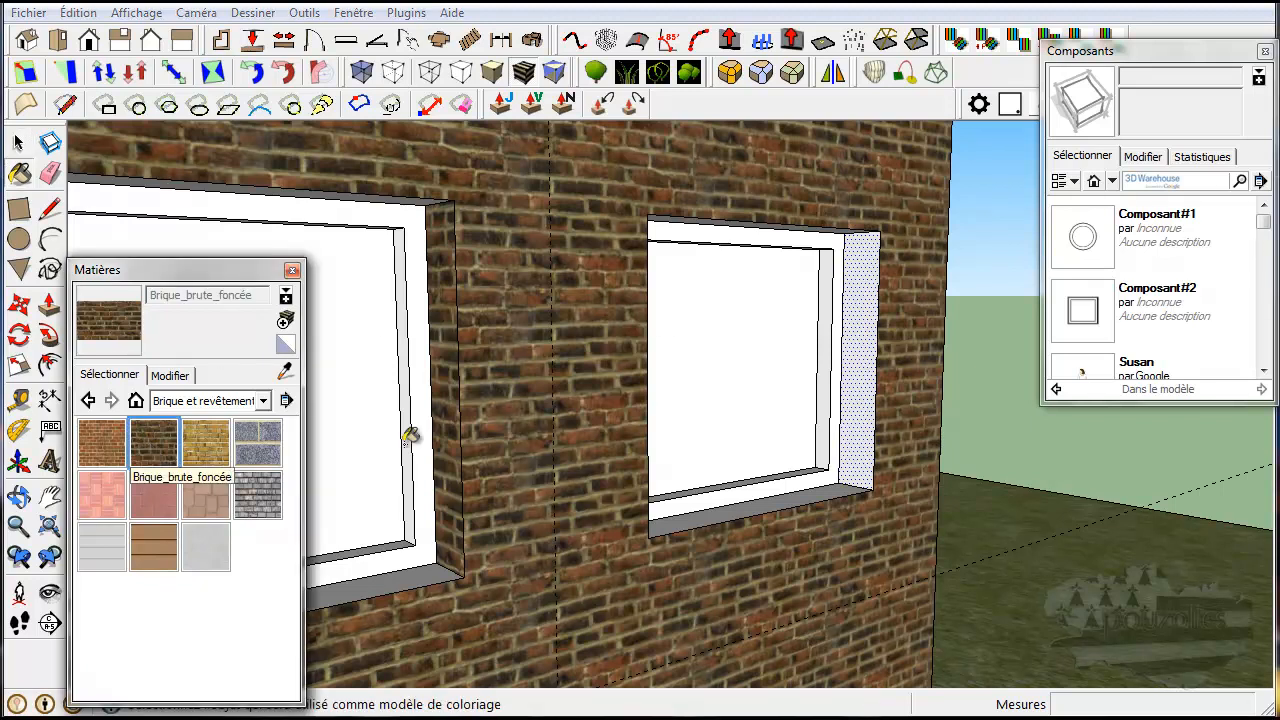
click(860, 435)
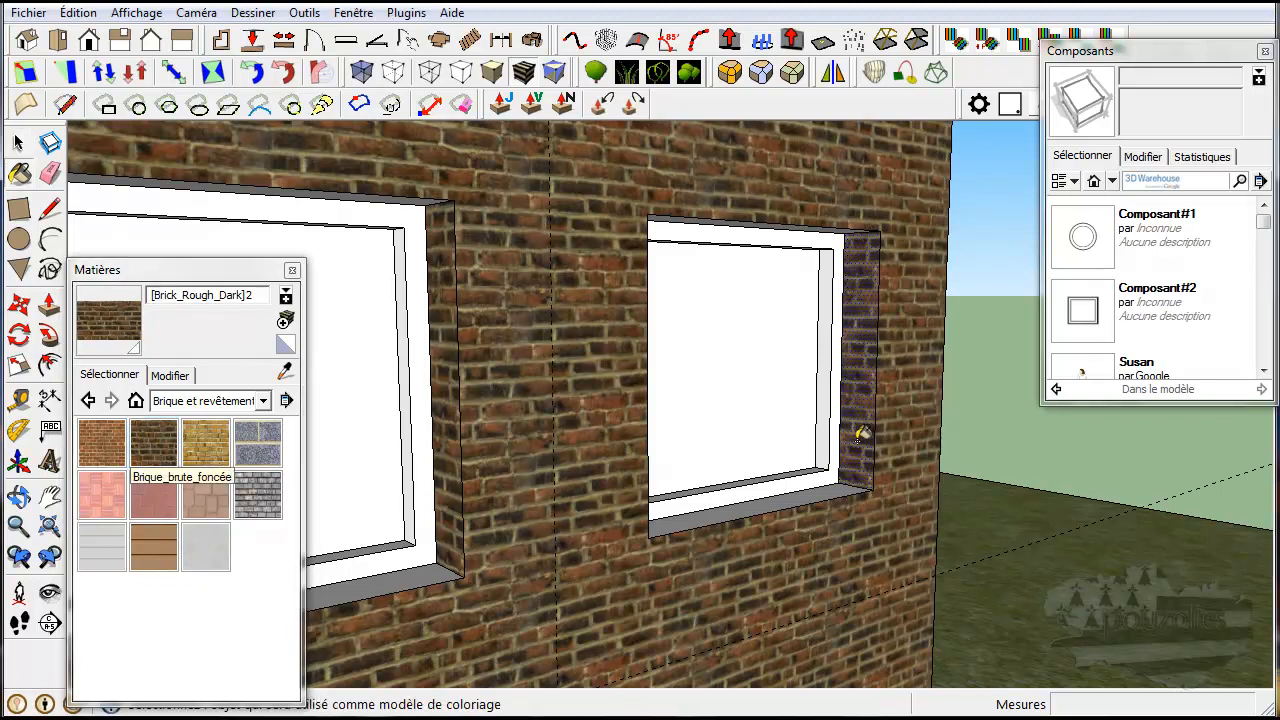
Step: Paint the same window's sill, lintel underside and opposite side reveal with the dark rough brick
click(820, 495)
key(o)
mouse_move(672, 540)
middle_down()
mouse_move(471, 517)
mouse_move(449, 400)
mouse_move(466, 374)
middle_up()
click(591, 226)
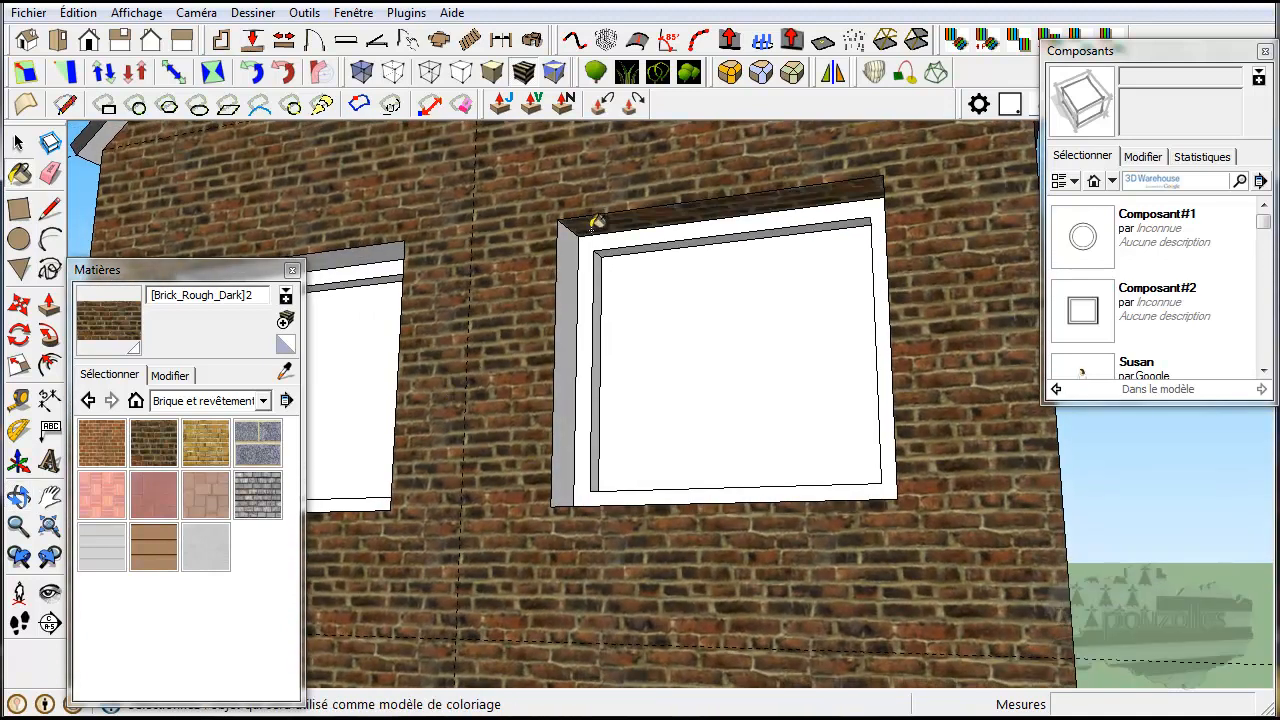
click(568, 277)
scroll(537, 350, down, 3)
mouse_move(537, 358)
middle_down()
mouse_move(531, 400)
mouse_move(580, 400)
mouse_move(593, 445)
mouse_move(712, 472)
middle_up()
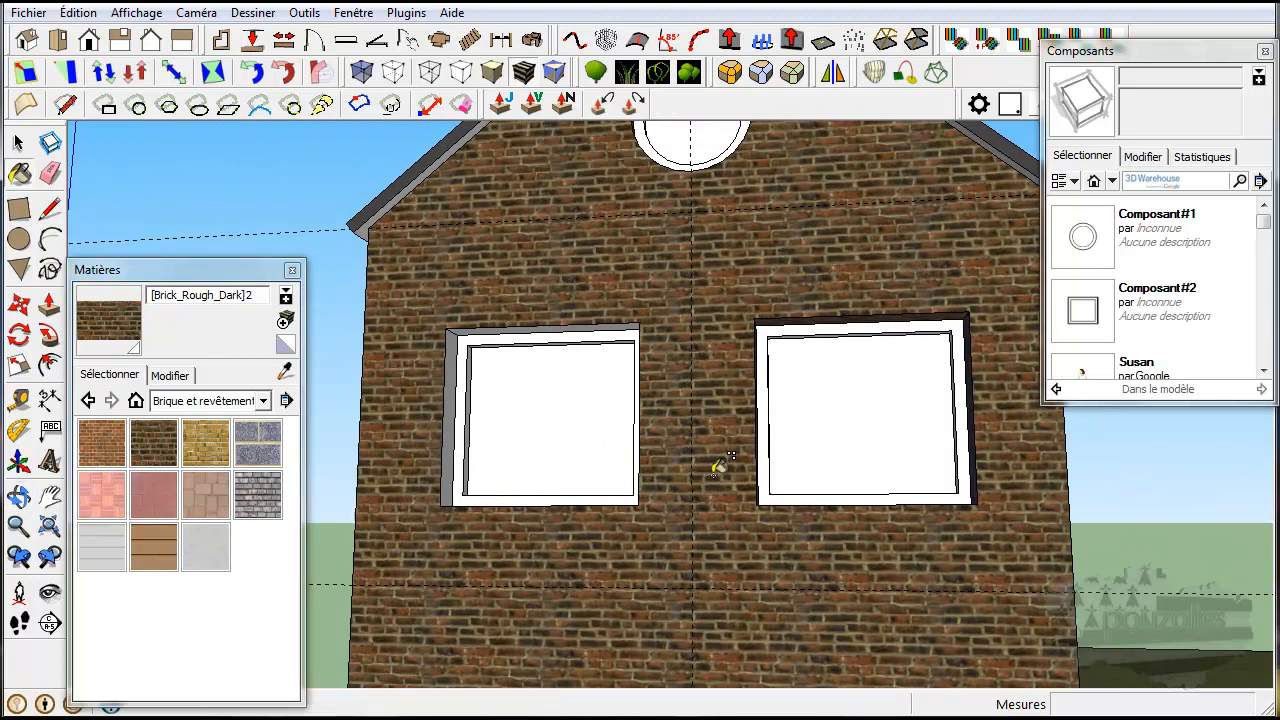
Step: Open the other upper window component for editing and paint its unpainted side reveal with Brique_brute_foncée
click(18, 143)
double_click(451, 388)
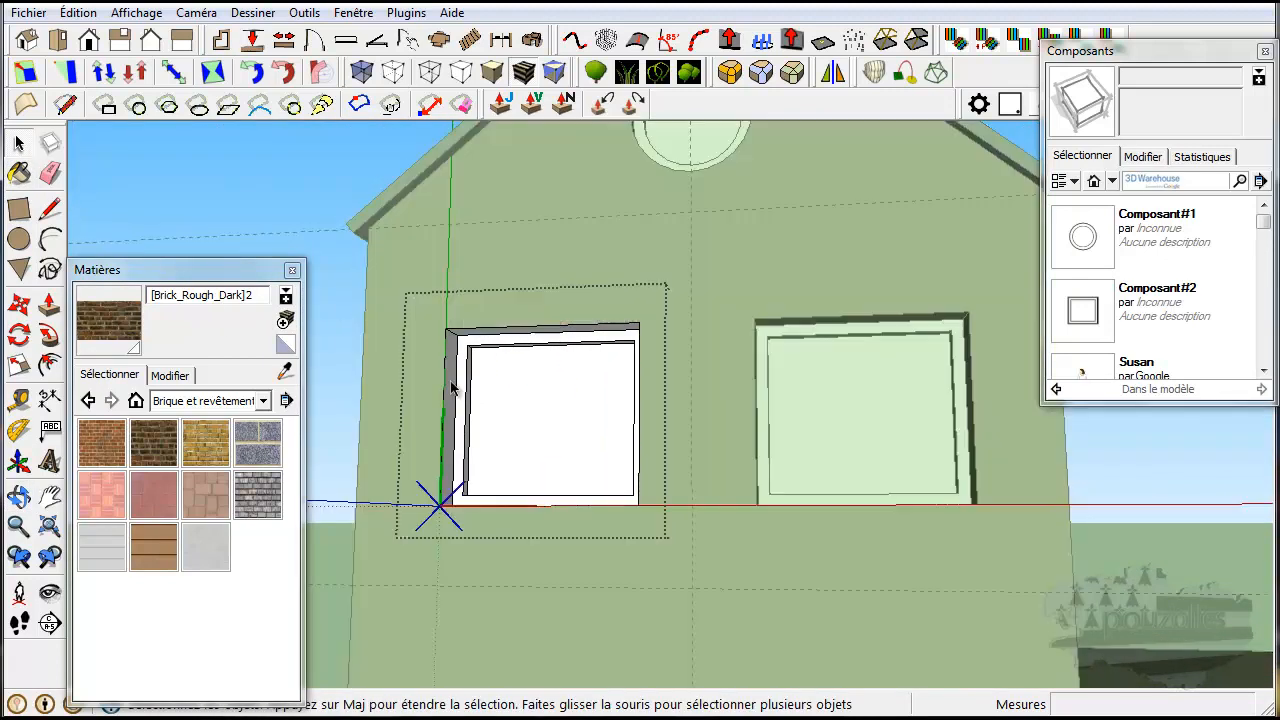
click(160, 442)
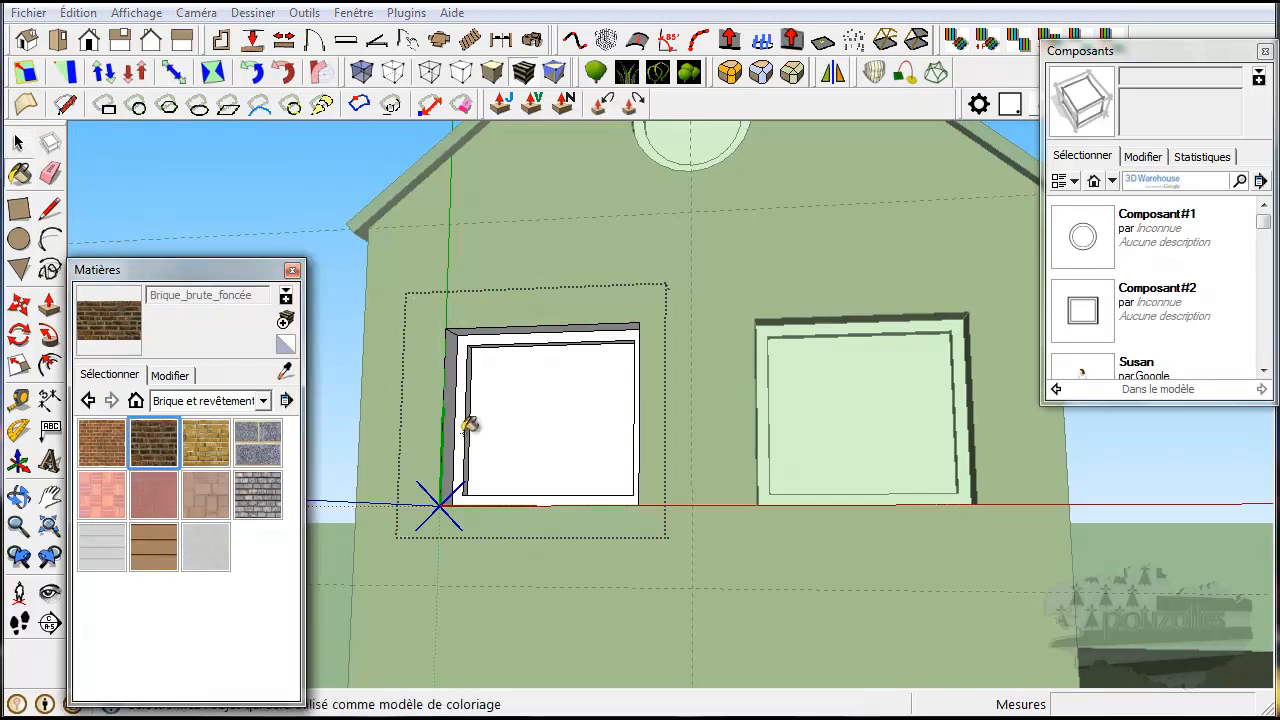
click(455, 420)
scroll(455, 420, up, 5)
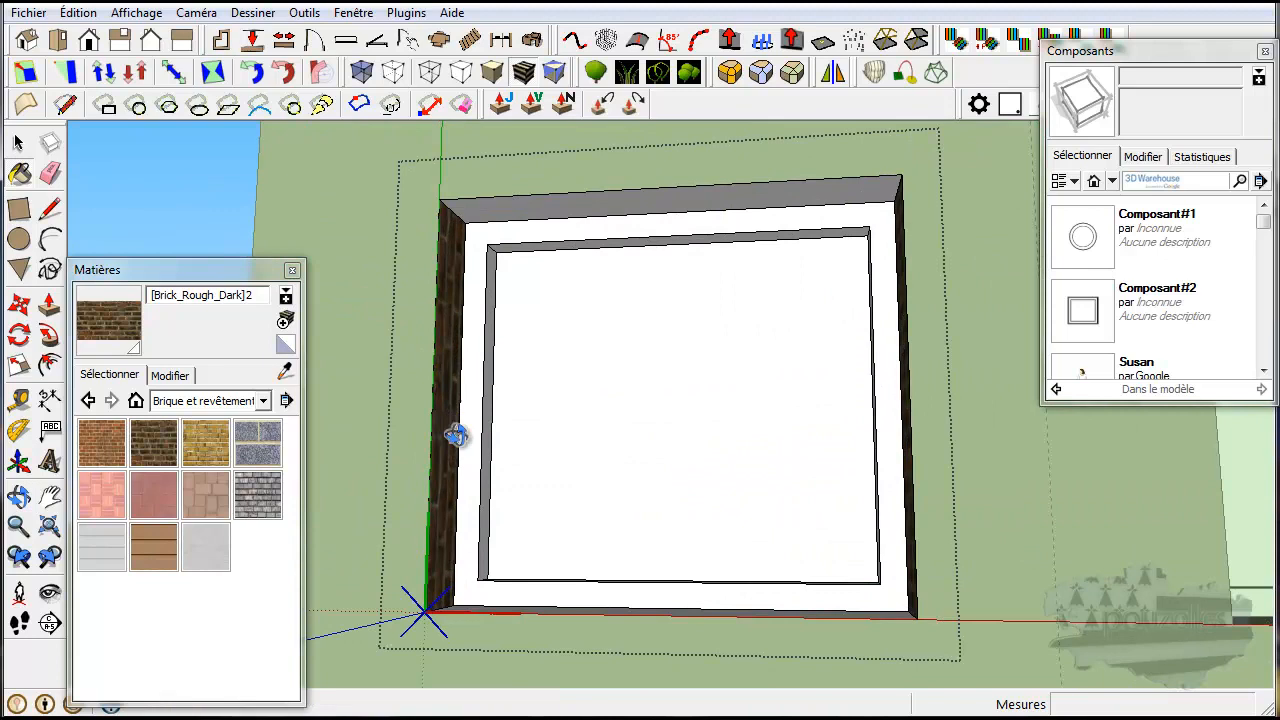
Step: Make the brick texture on that side reveal unique
click(18, 143)
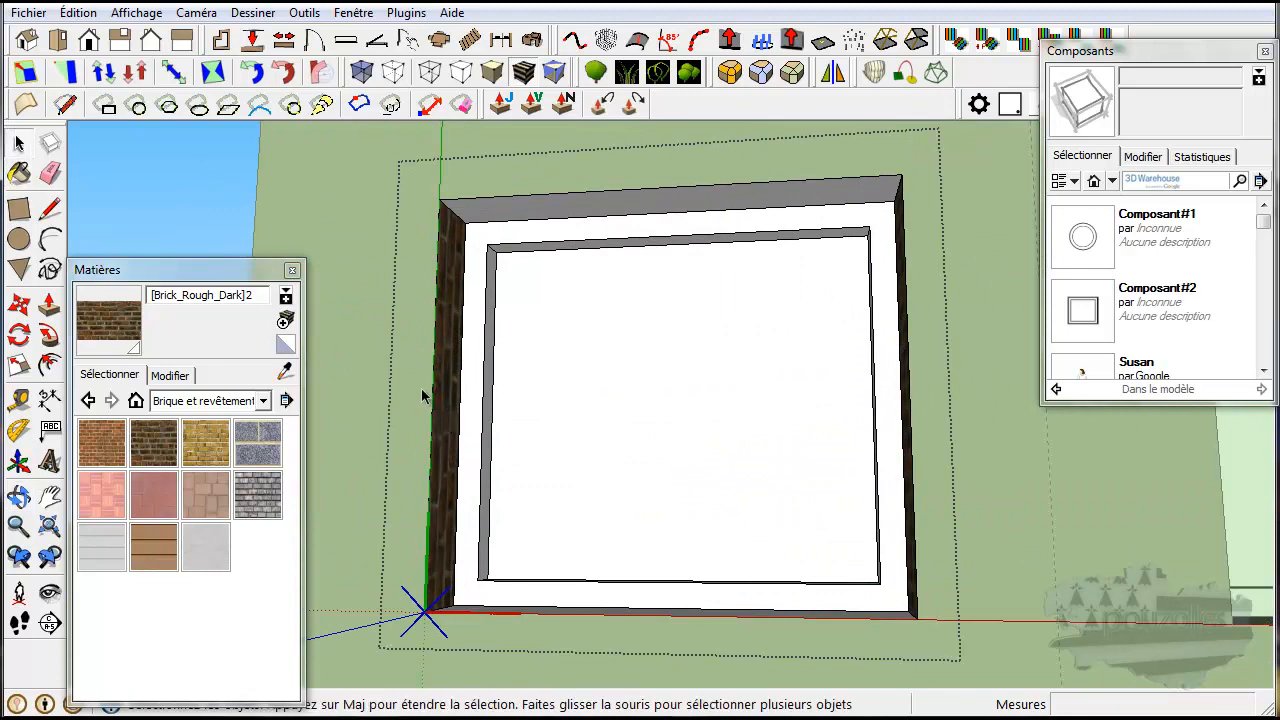
right_click(442, 418)
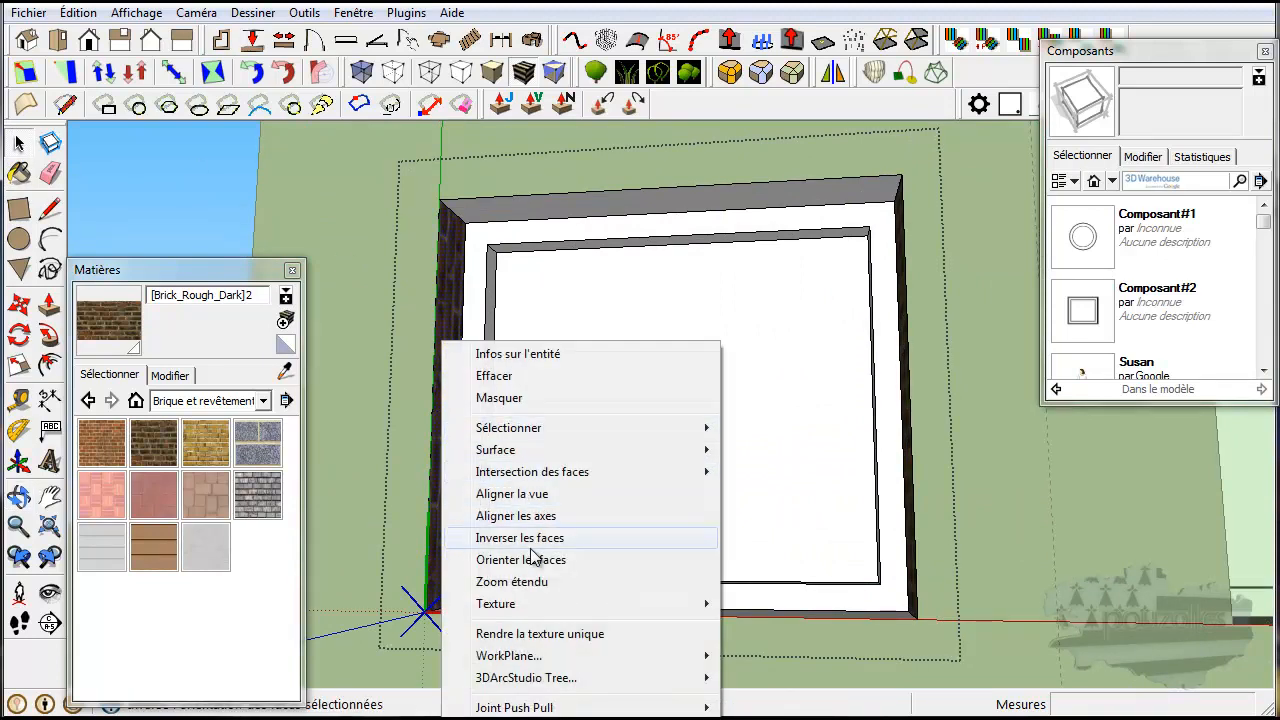
click(537, 636)
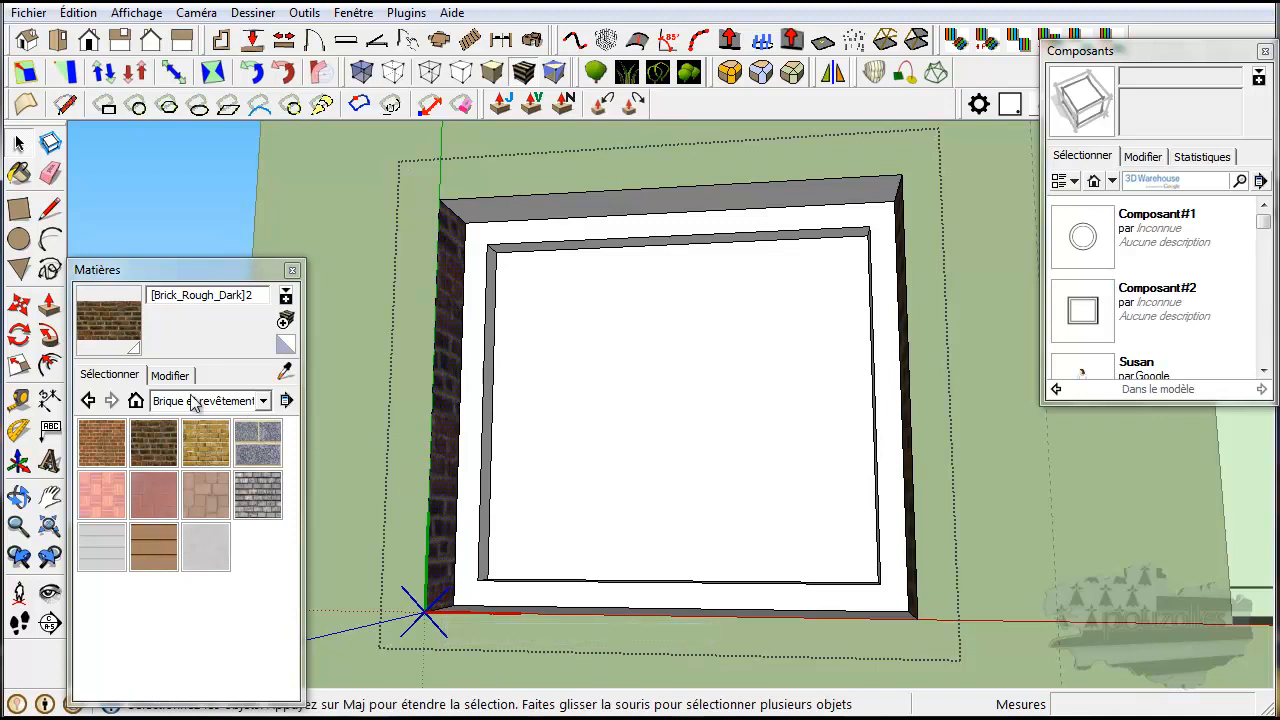
Step: Paint the lintel underside and sill with Brique_brute_foncée, then close the materials window and leave the component
click(153, 443)
click(680, 196)
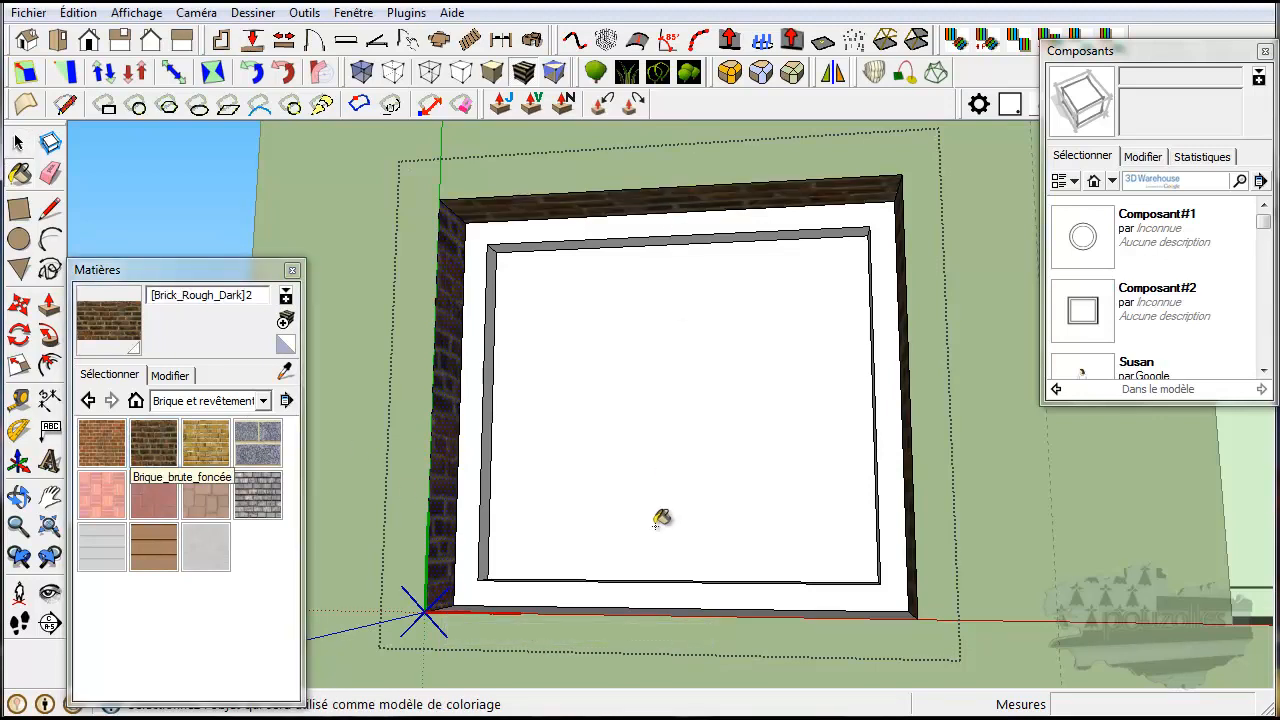
click(630, 606)
middle_drag(628, 610, 615, 712)
click(18, 143)
click(292, 272)
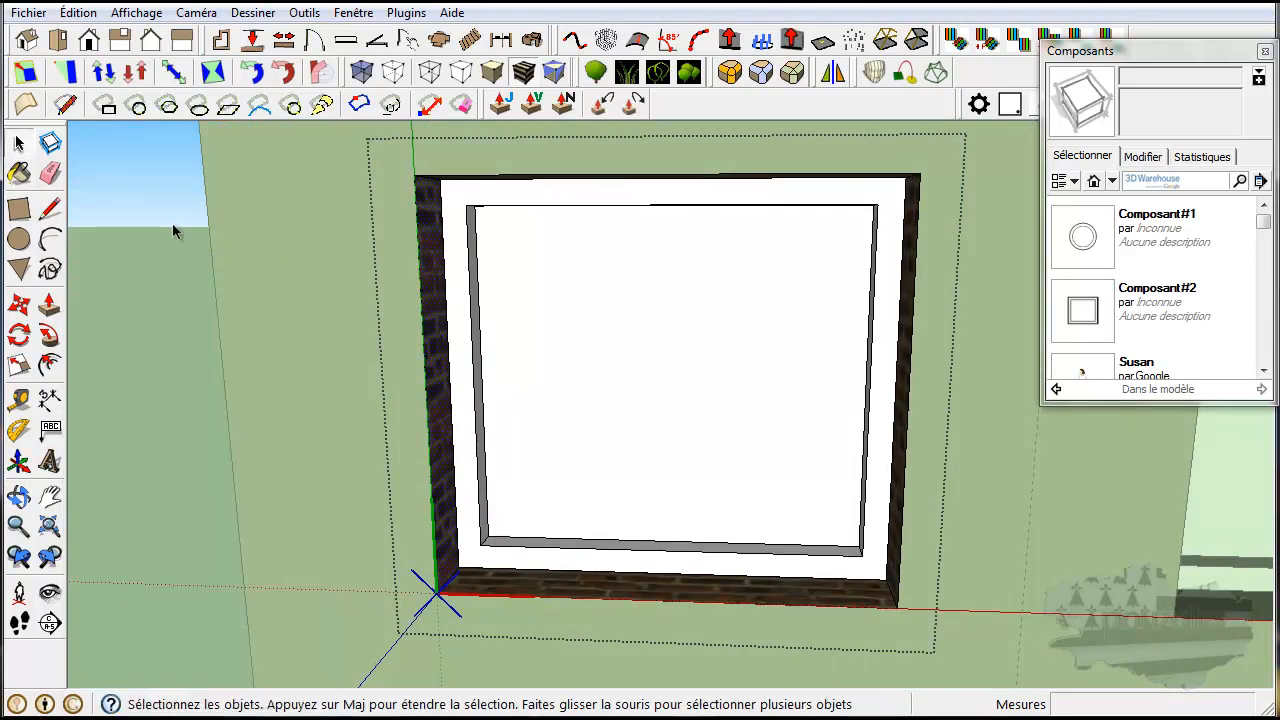
scroll(352, 382, down, 5)
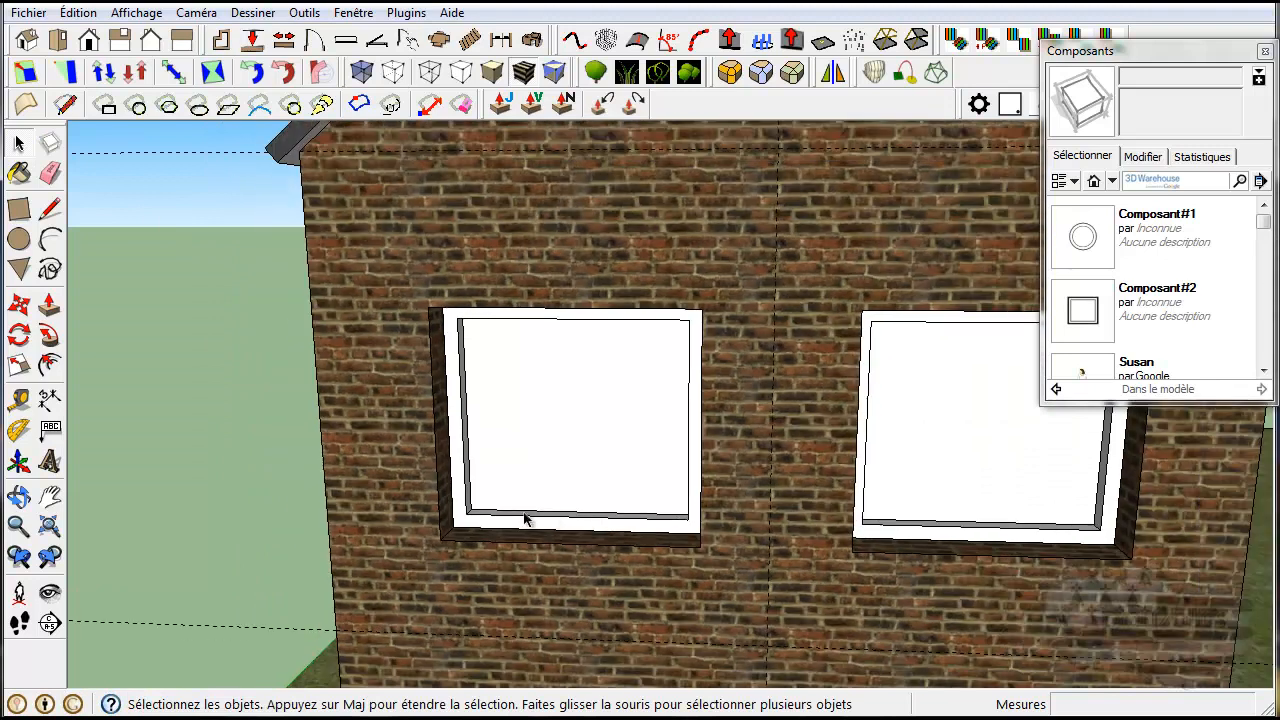
Step: Copy the upper window nearest the house's side wall about 2,71 m straight down the gable wall
middle_drag(524, 518, 727, 434)
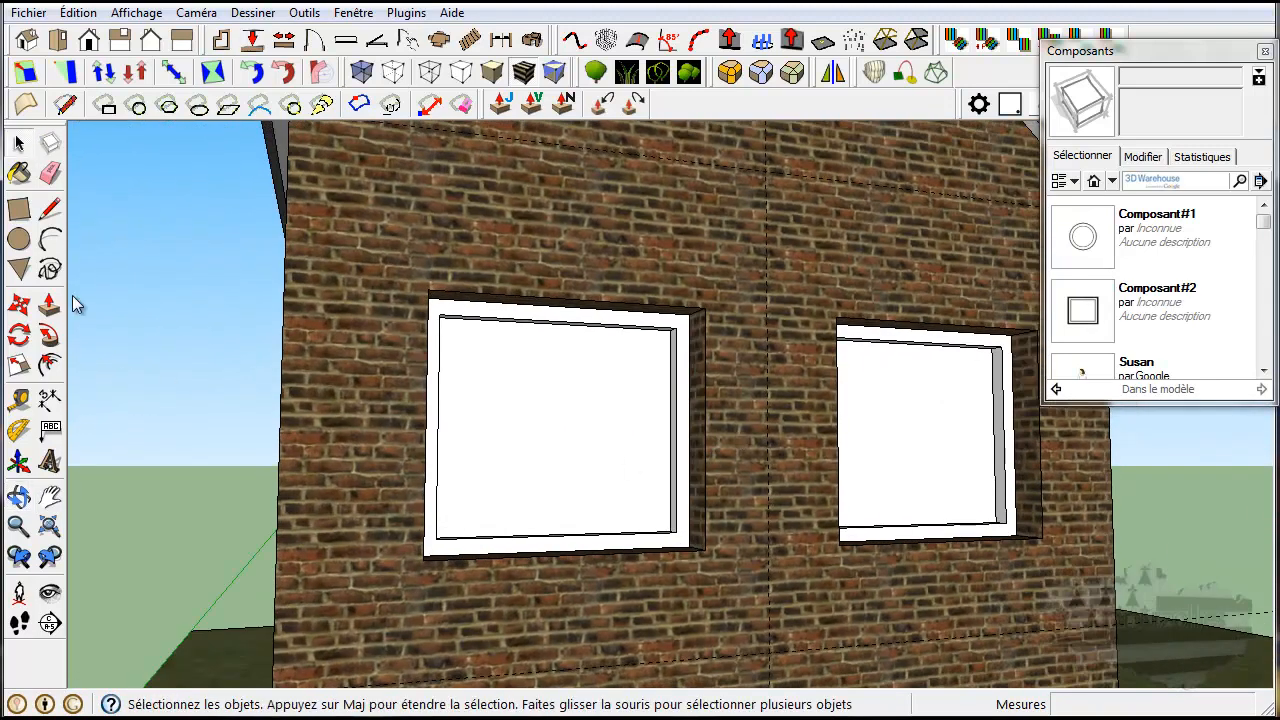
click(456, 457)
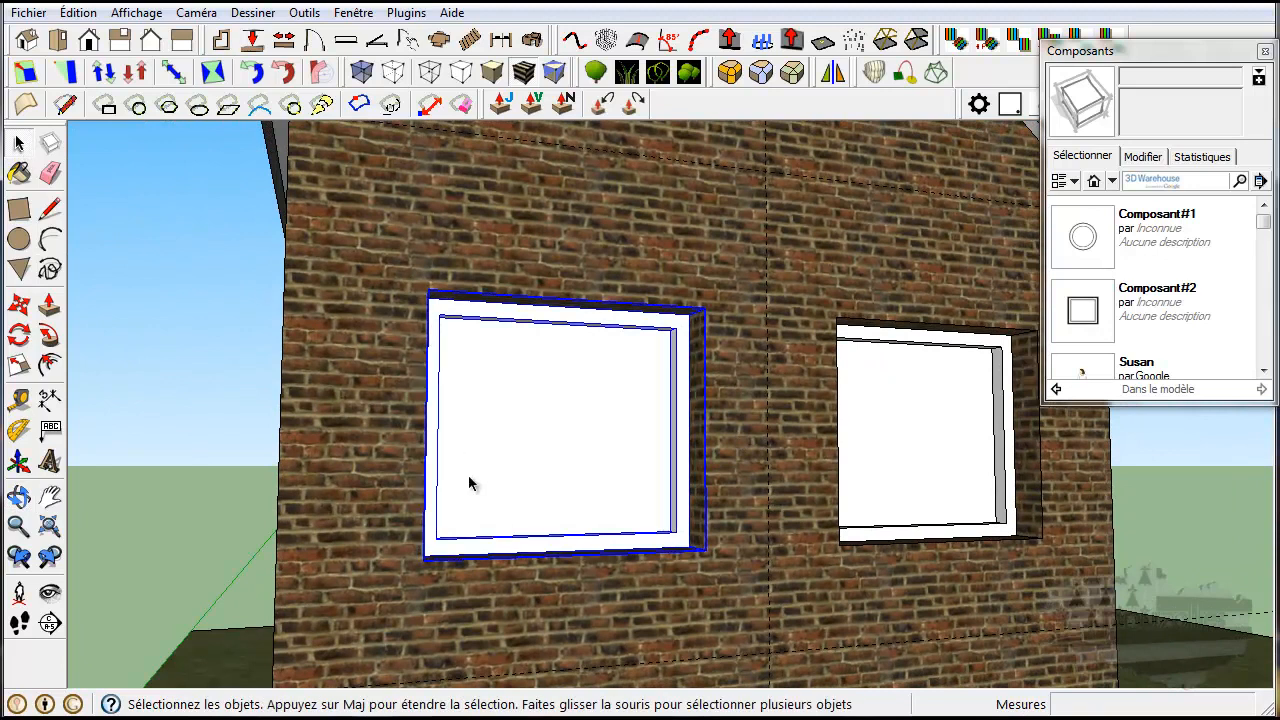
scroll(469, 480, down, 5)
middle_drag(457, 491, 478, 381)
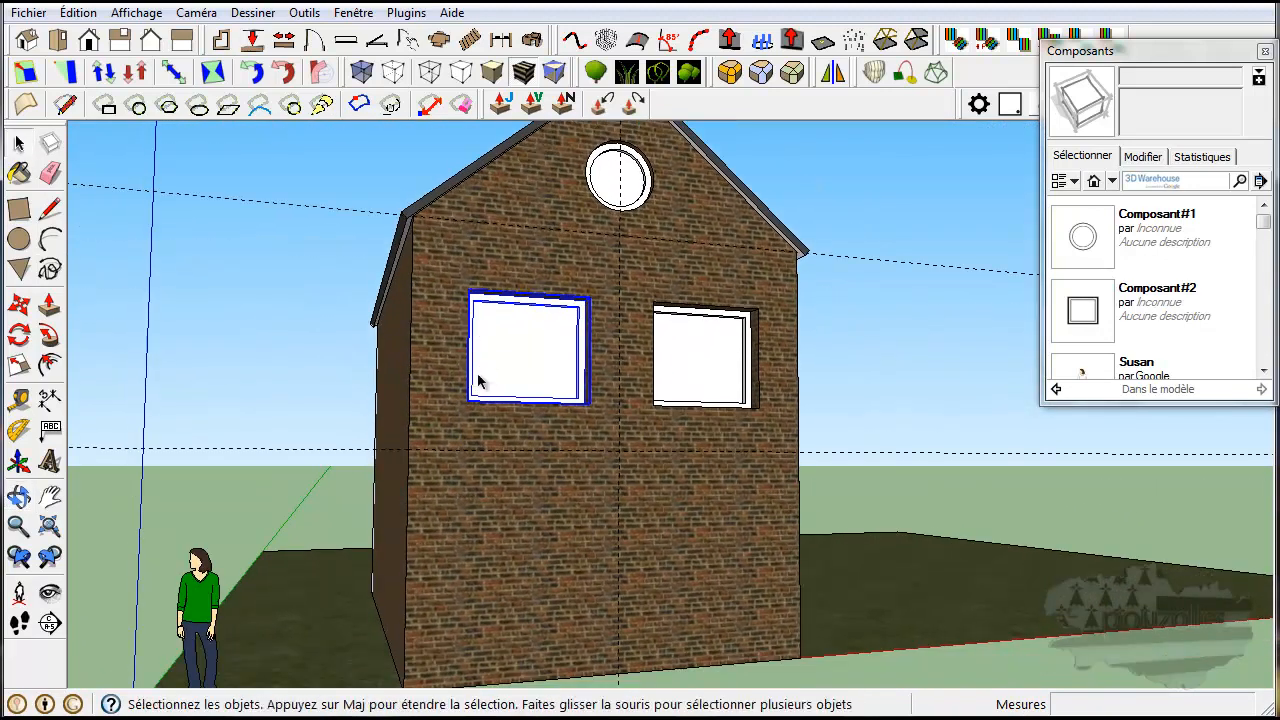
click(19, 303)
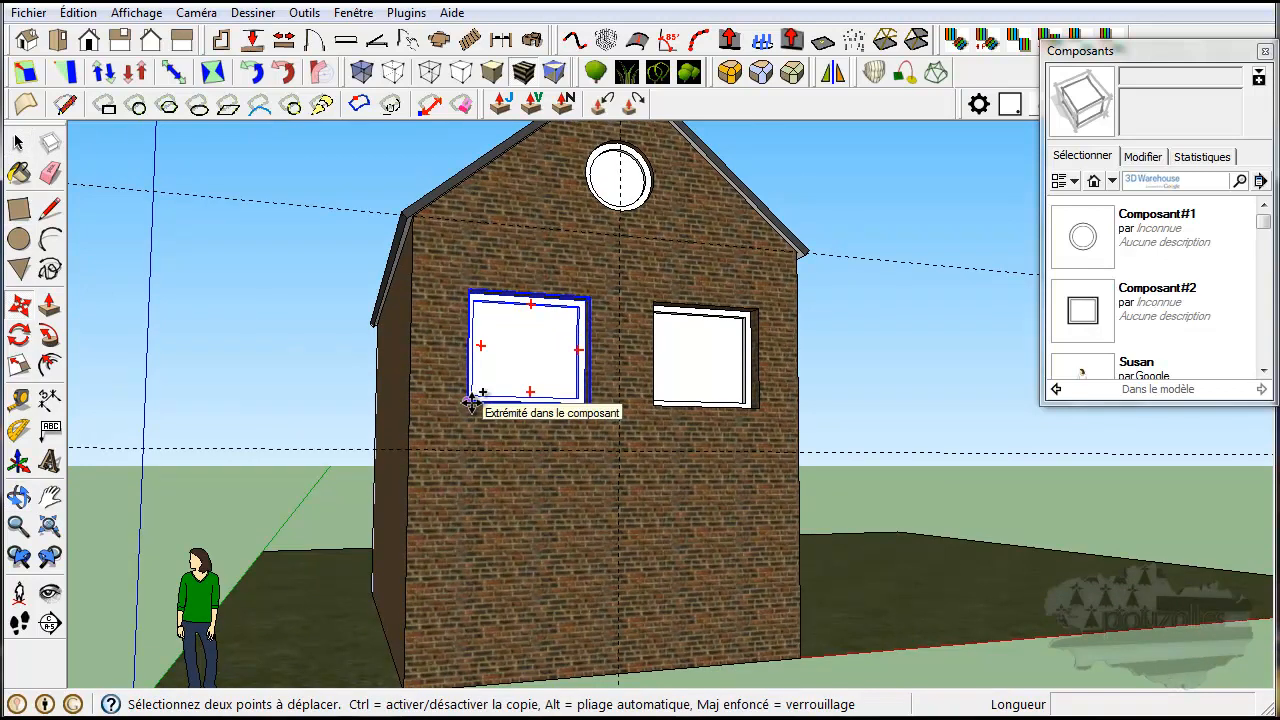
click(470, 401)
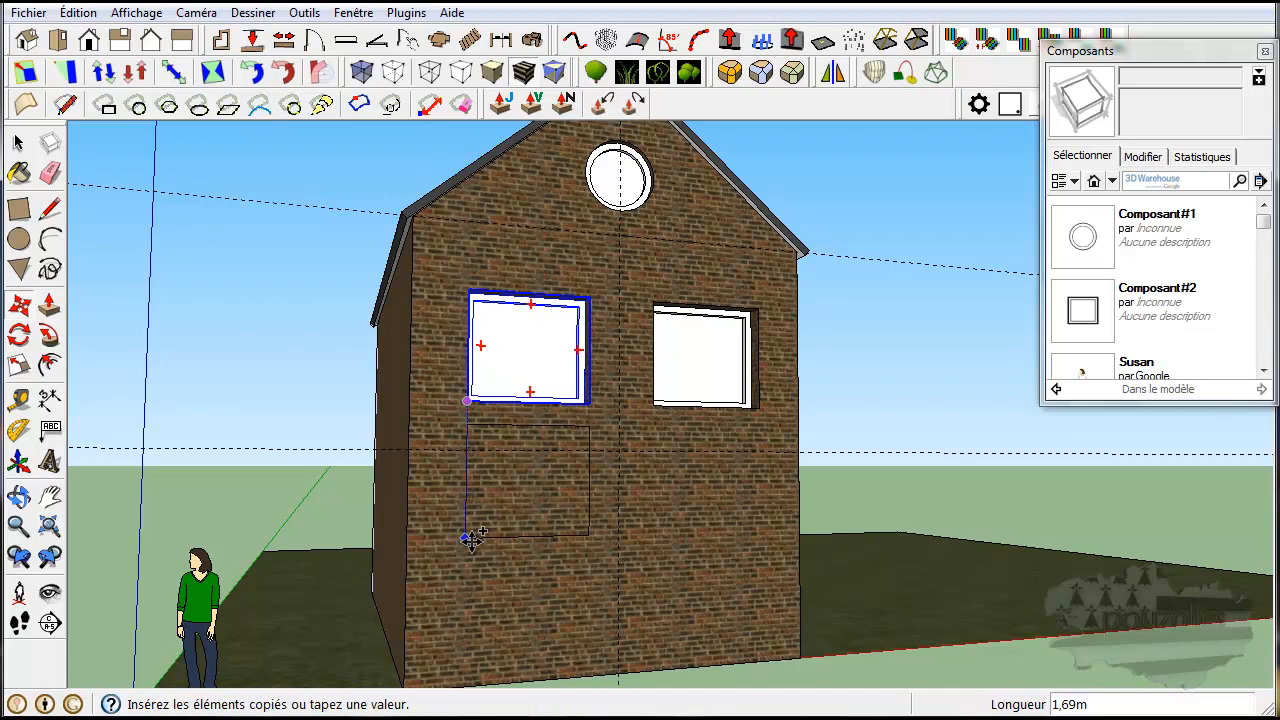
click(466, 620)
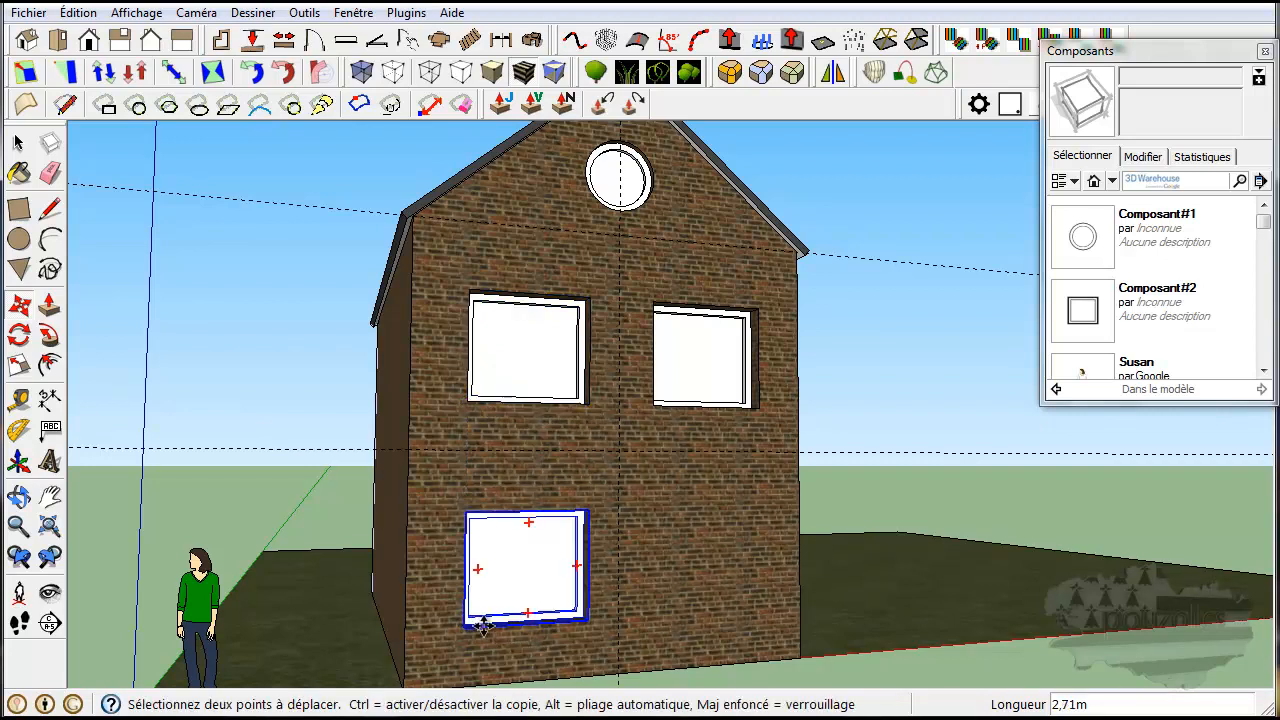
Step: Move the copied window up about 0,07 m to line up its reveal's brick courses with the wall
scroll(550, 577, up, 5)
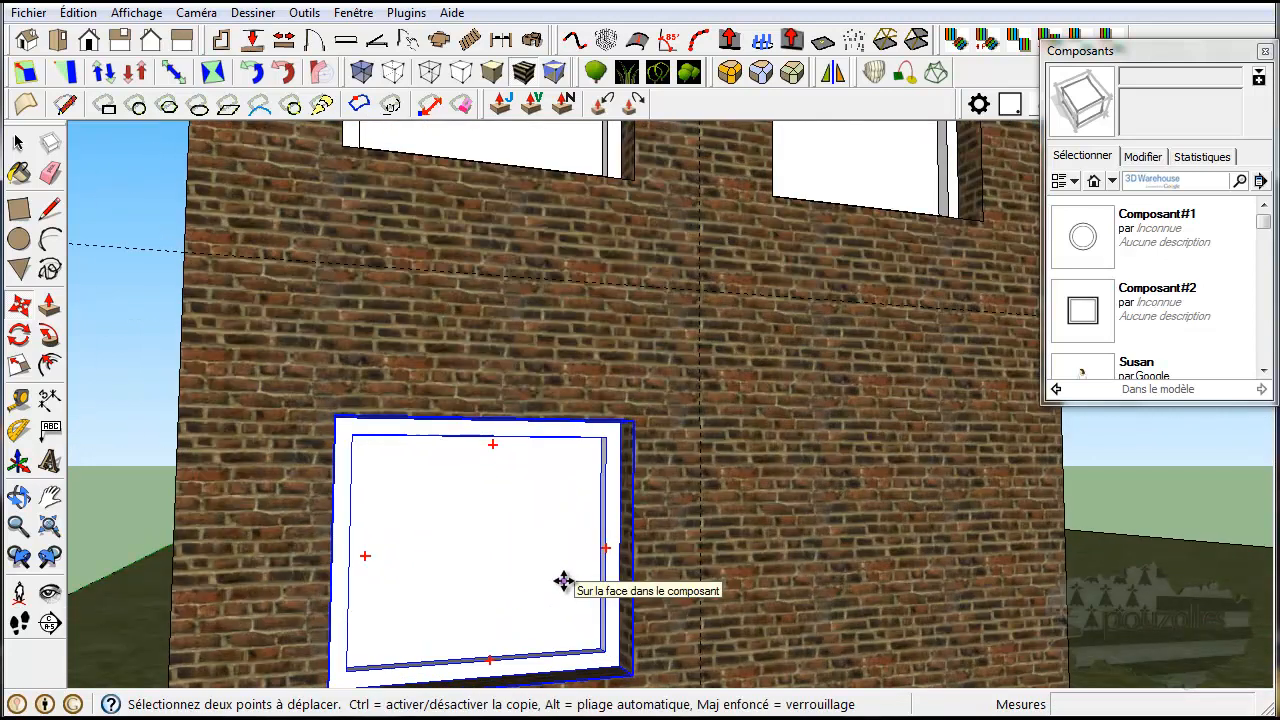
middle_drag(634, 569, 737, 557)
scroll(679, 515, up, 3)
scroll(680, 503, down, 3)
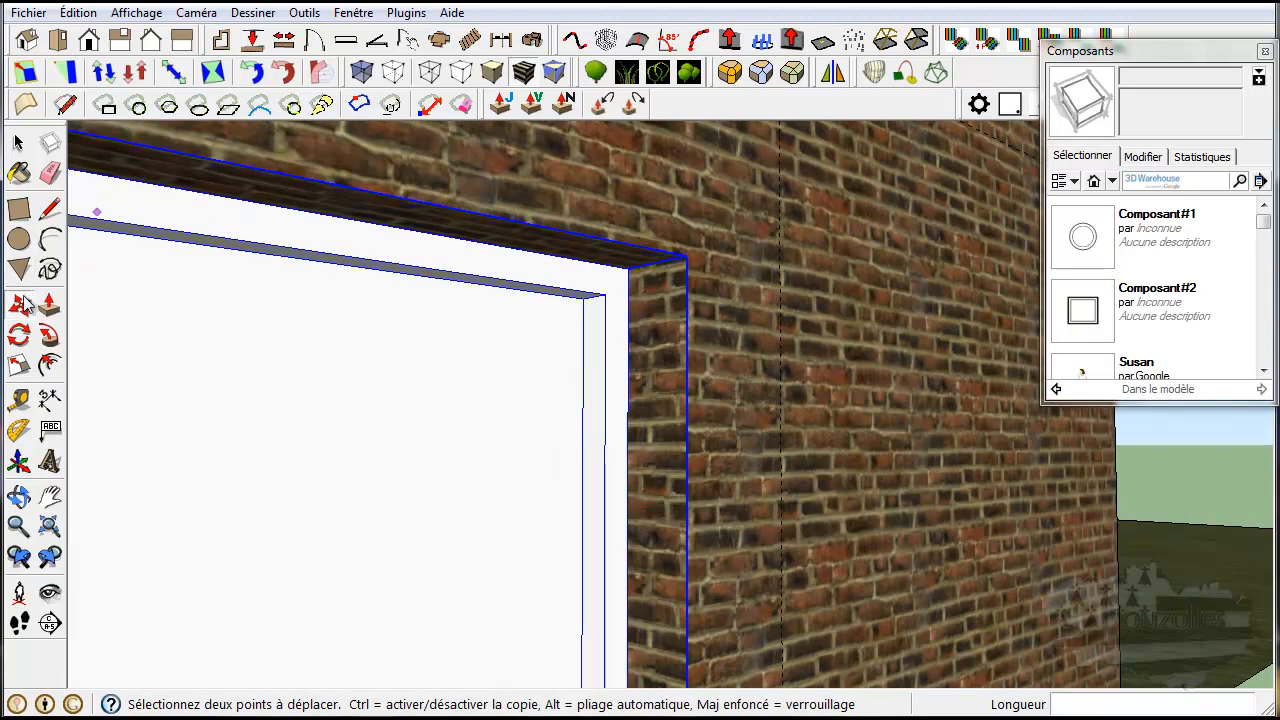
click(688, 257)
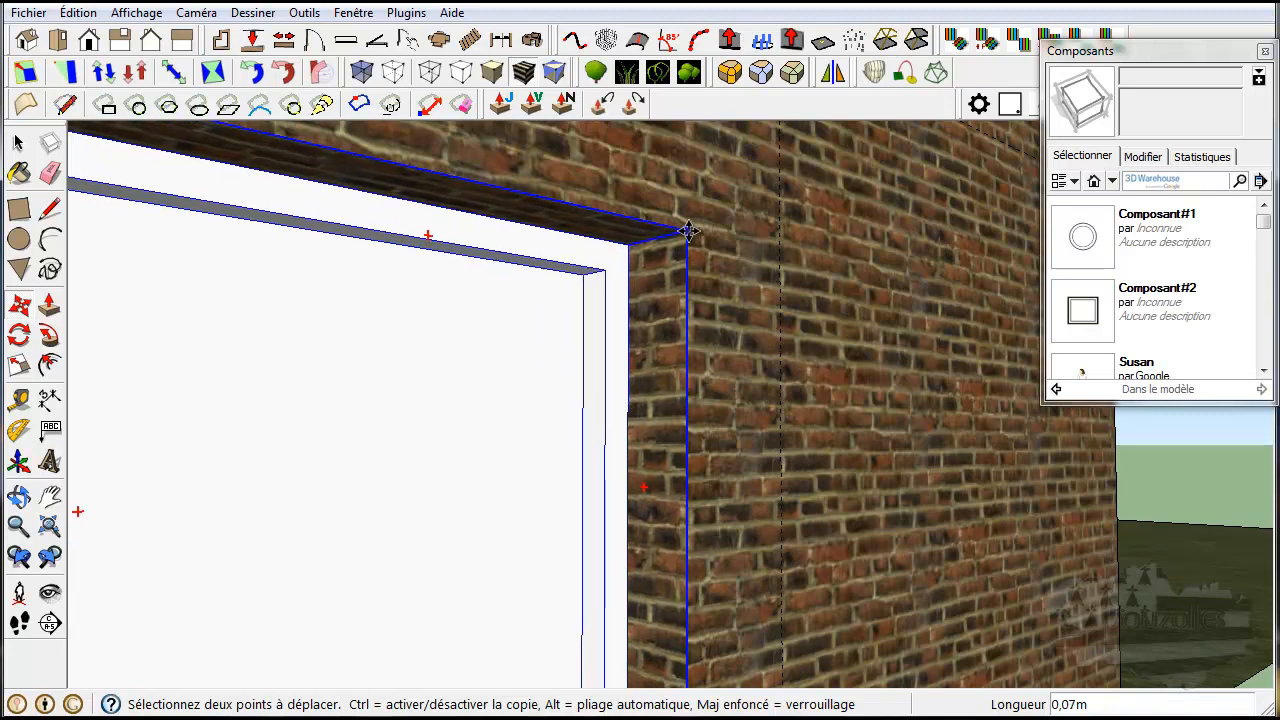
click(688, 227)
scroll(690, 500, up, 5)
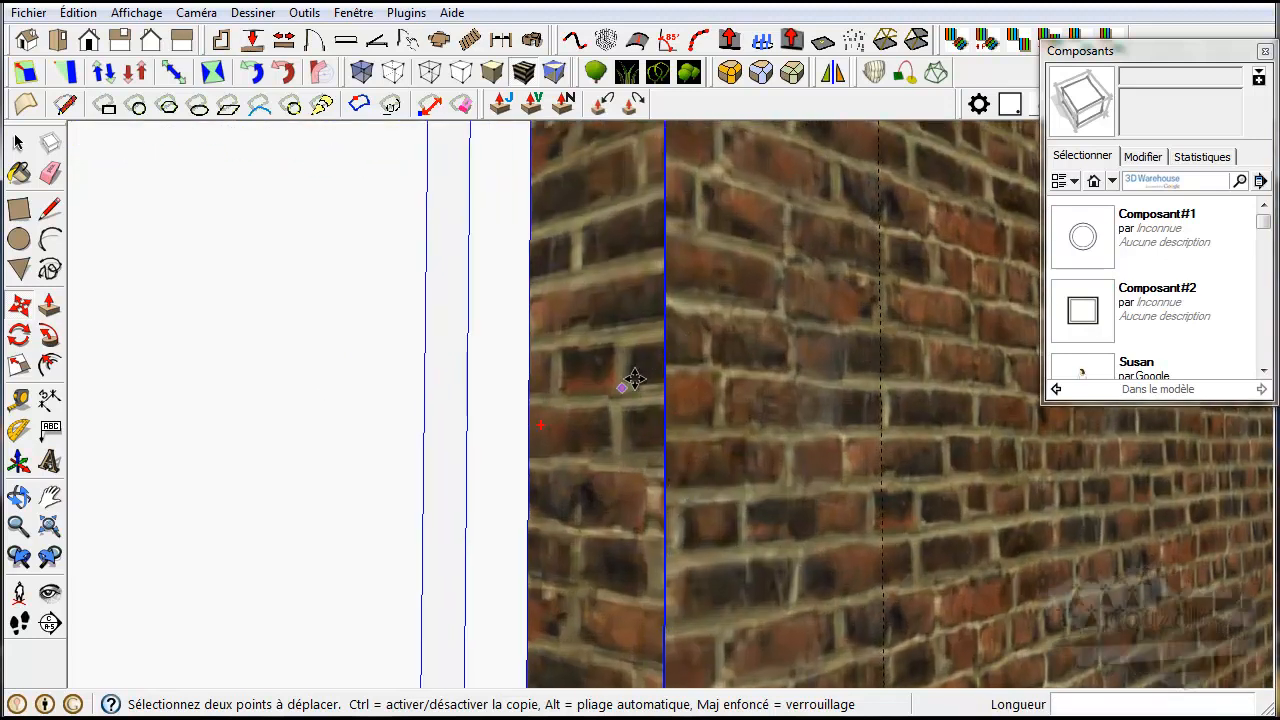
scroll(670, 365, down, 1)
scroll(668, 372, down, 6)
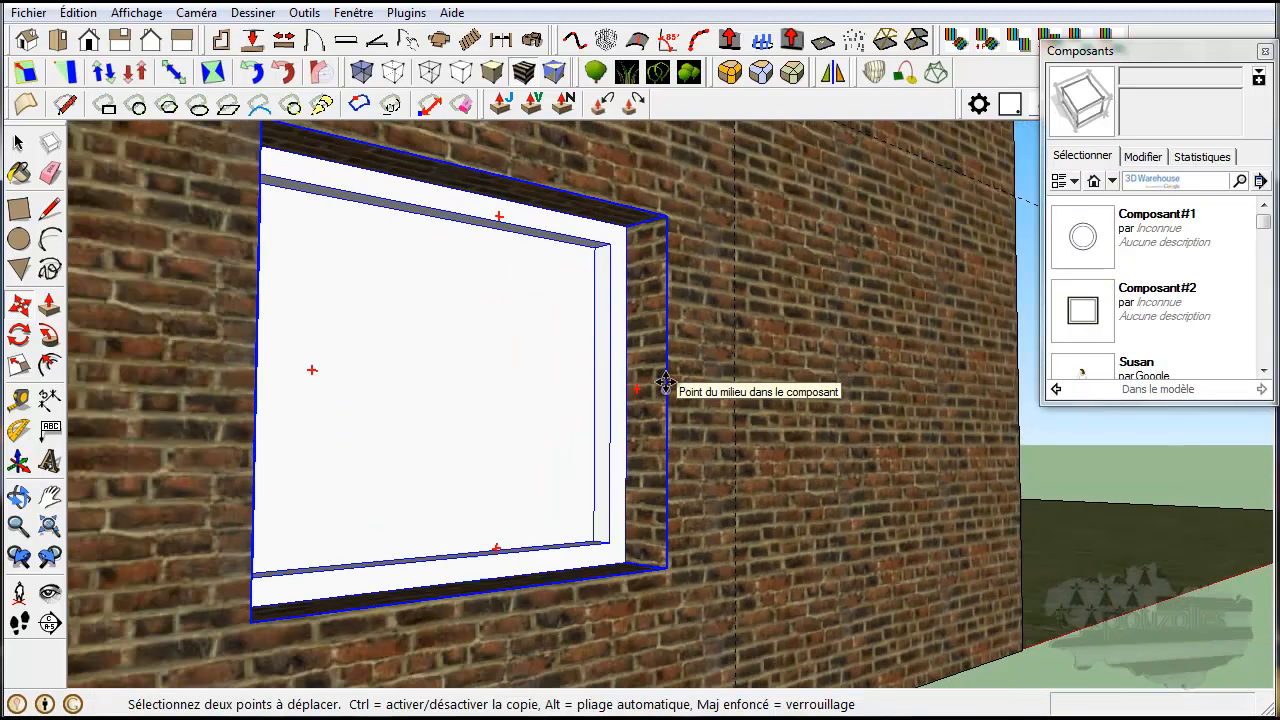
Step: Explode the copied lower window component
click(18, 145)
right_click(533, 220)
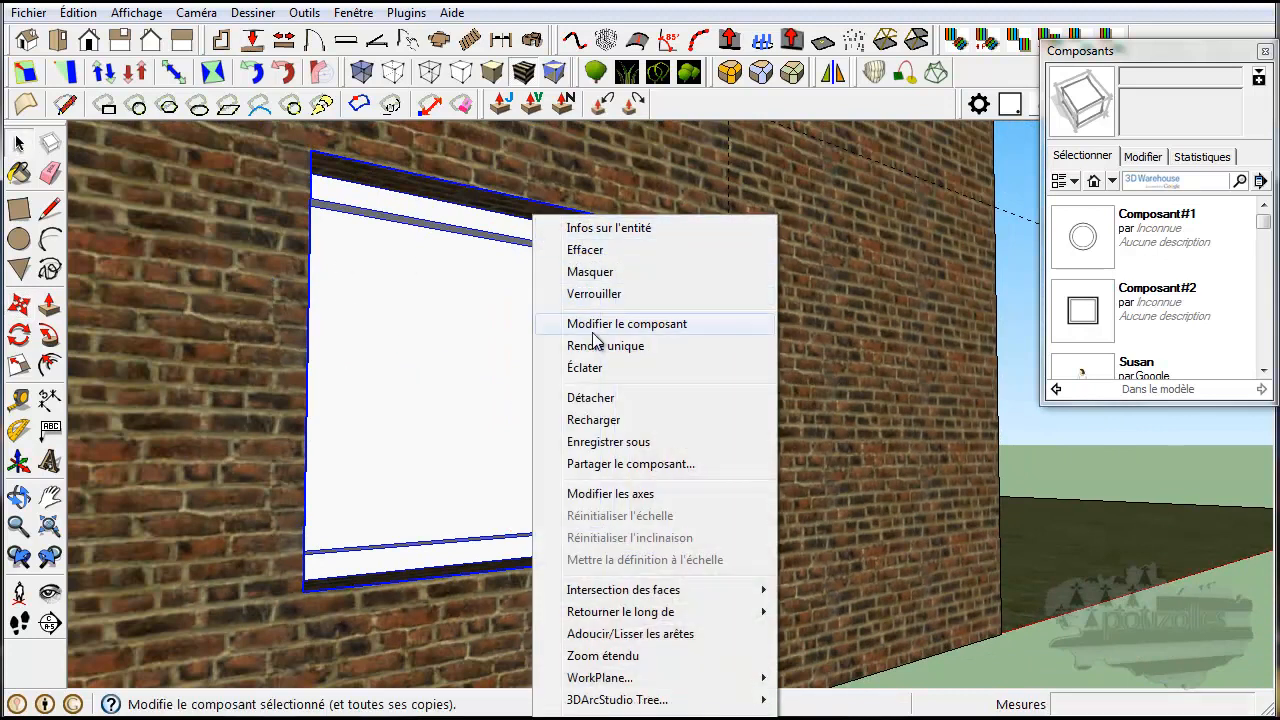
click(593, 368)
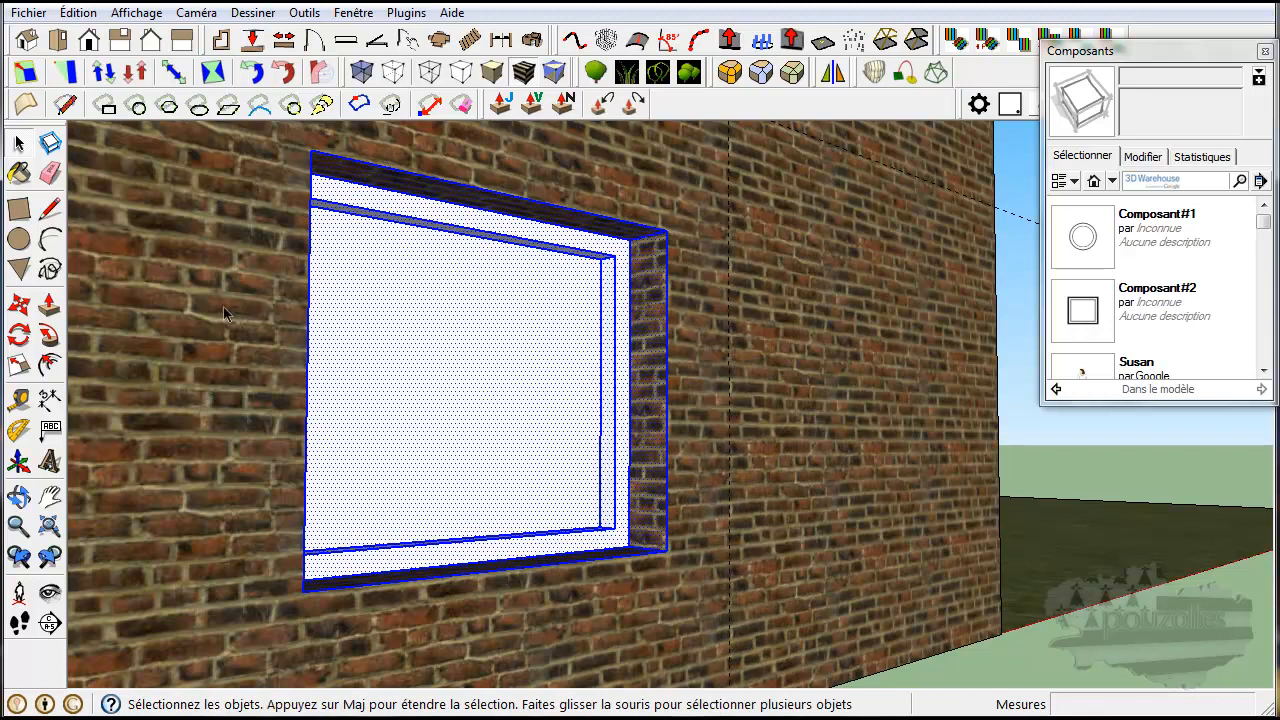
click(18, 172)
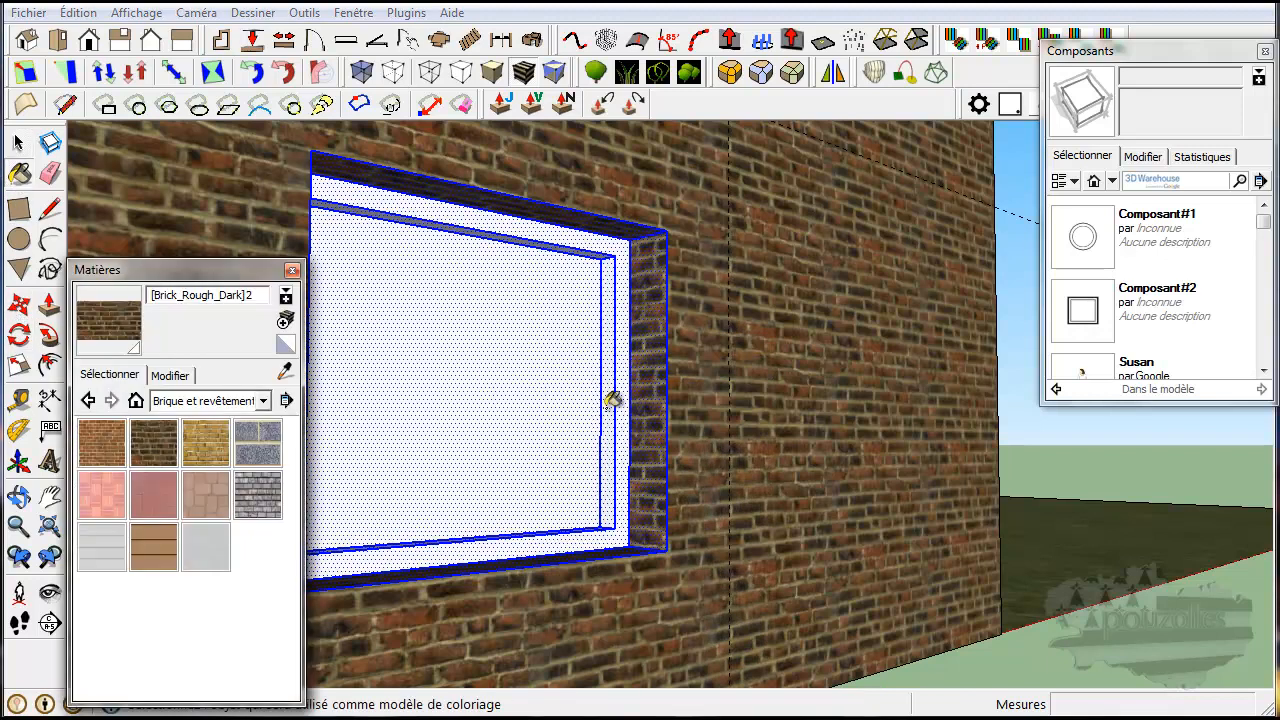
click(655, 402)
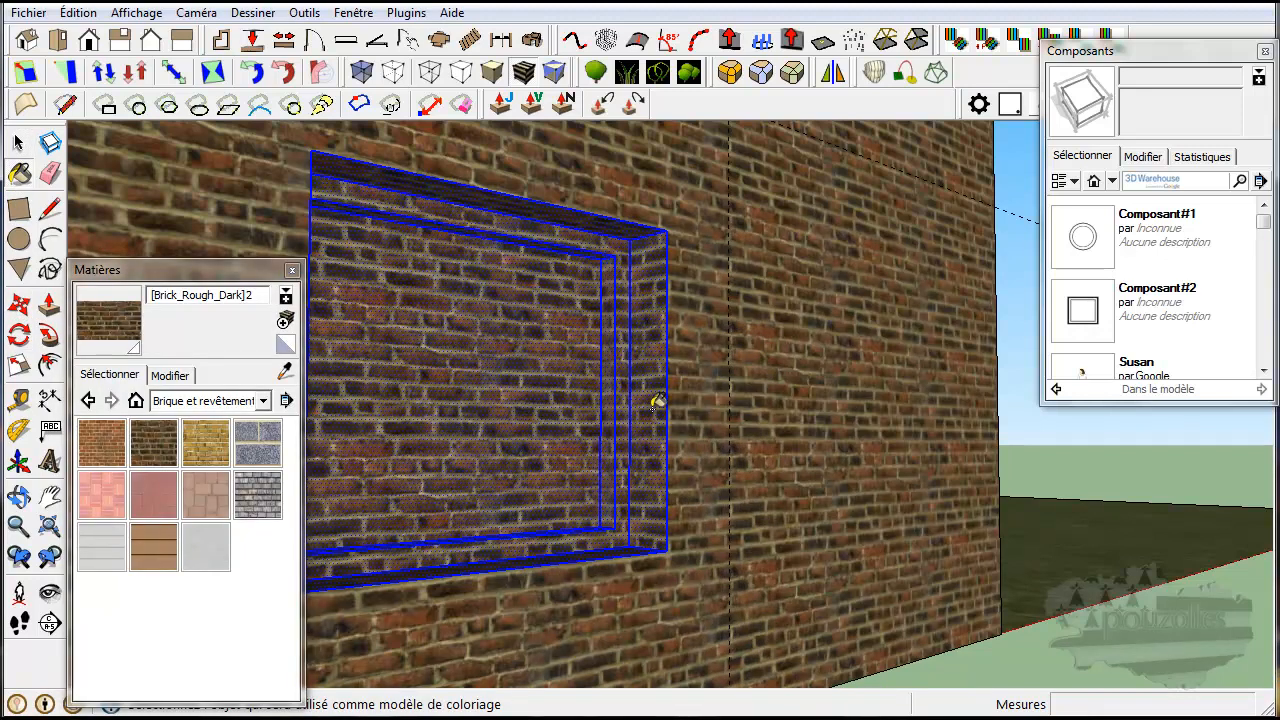
click(79, 13)
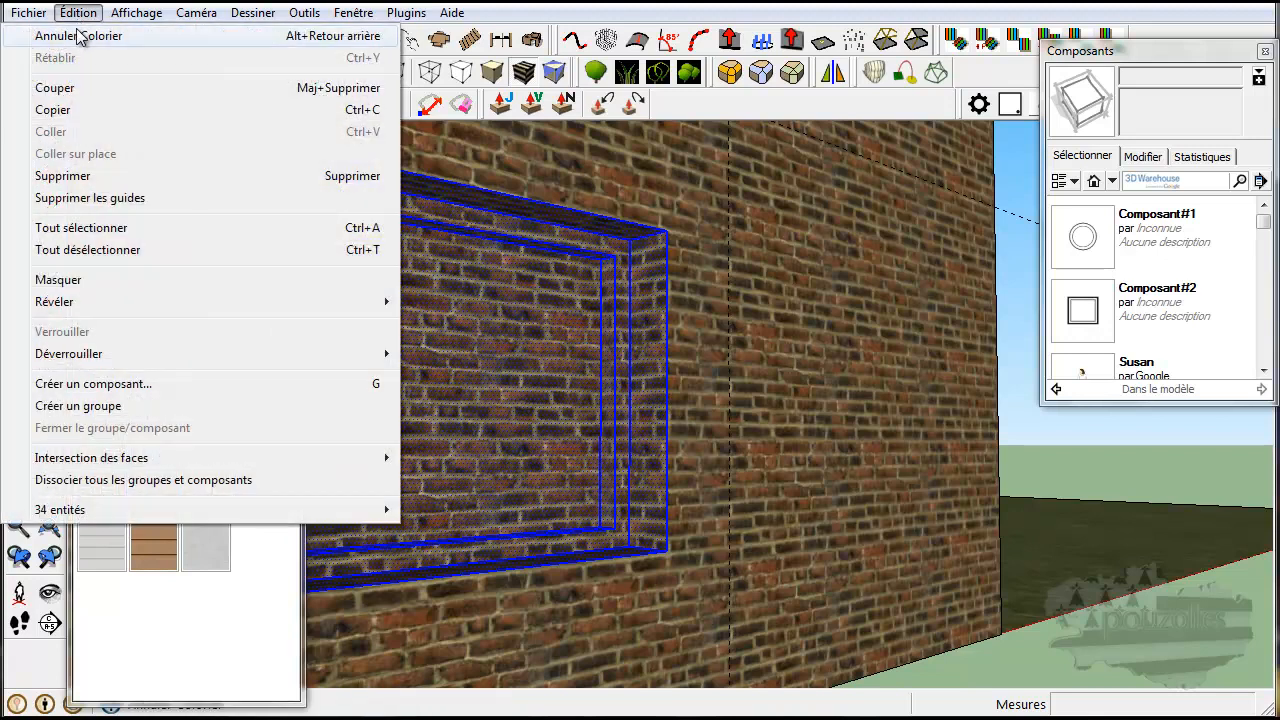
click(84, 36)
Step: Deselect everything and paint both side reveals of the lower window with Brique_brute_foncée
click(18, 143)
click(1141, 632)
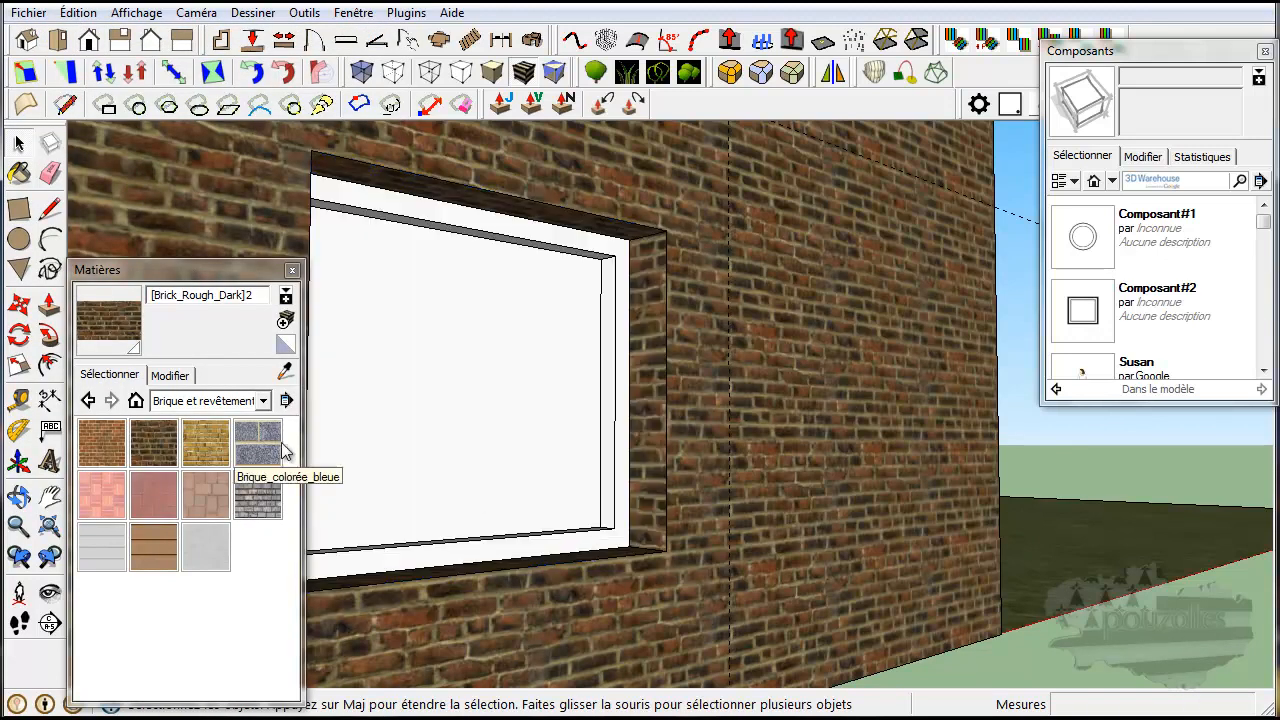
click(153, 443)
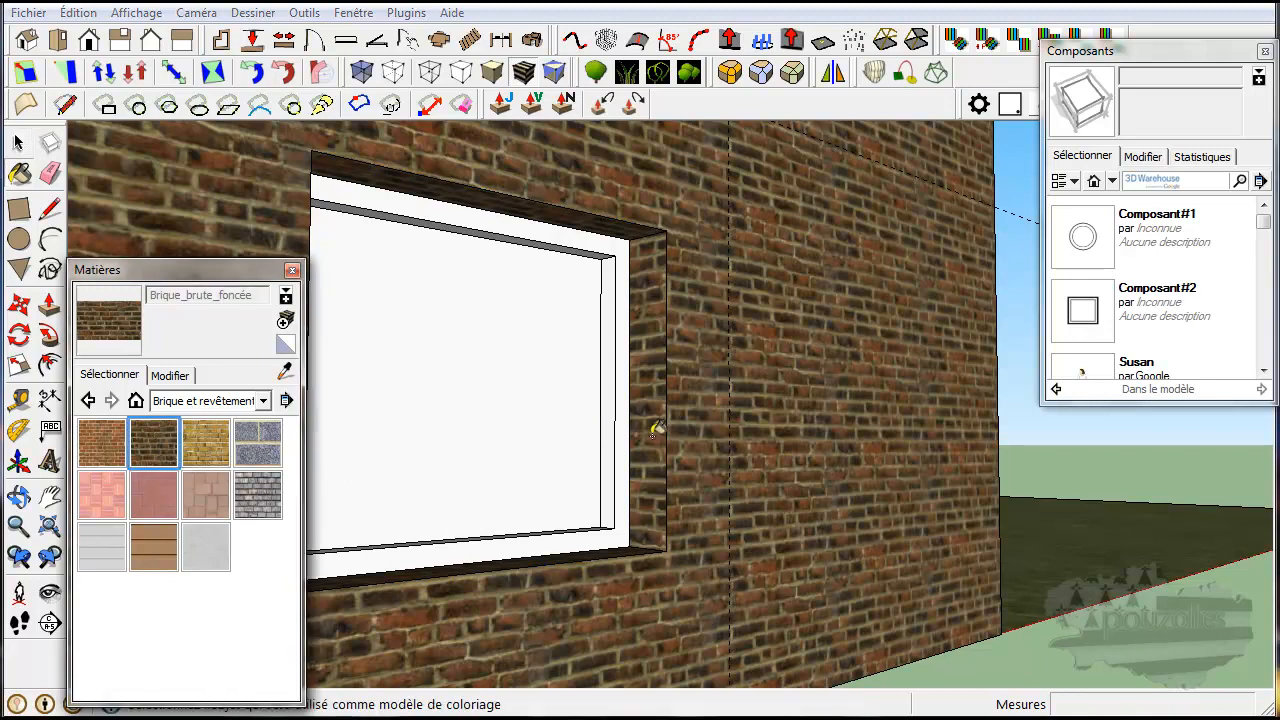
click(656, 430)
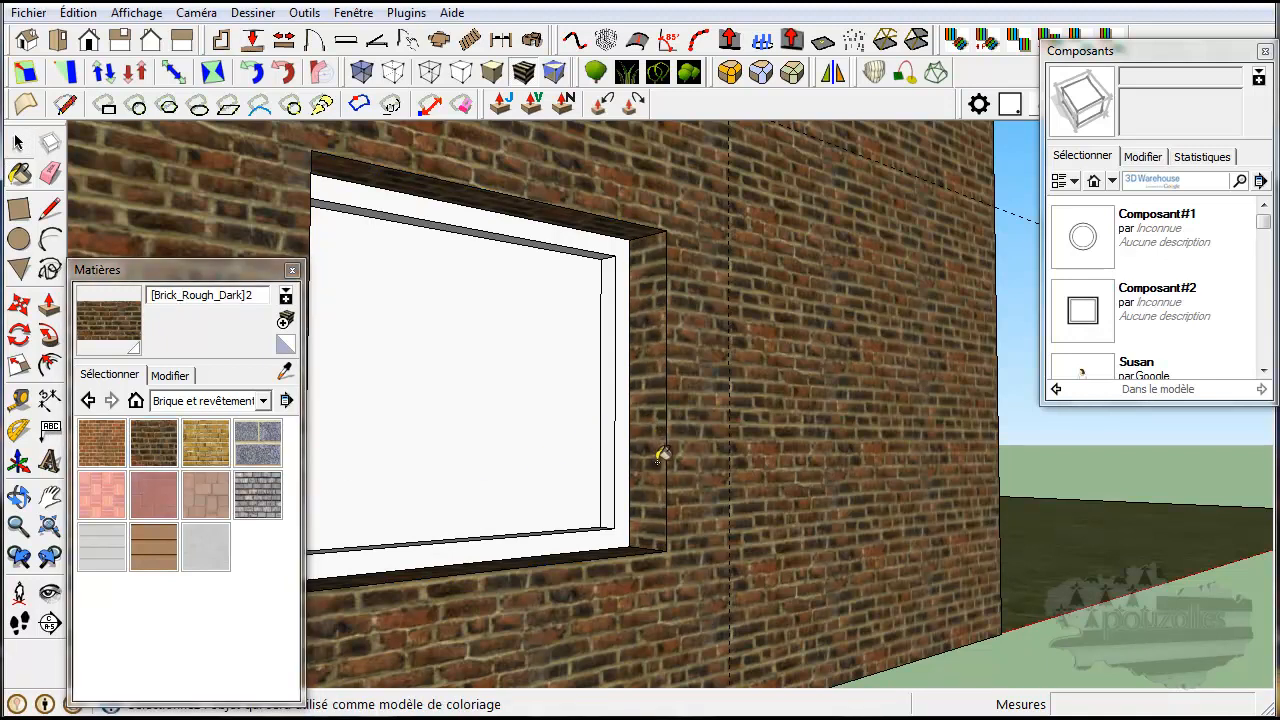
middle_drag(664, 456, 334, 425)
click(360, 408)
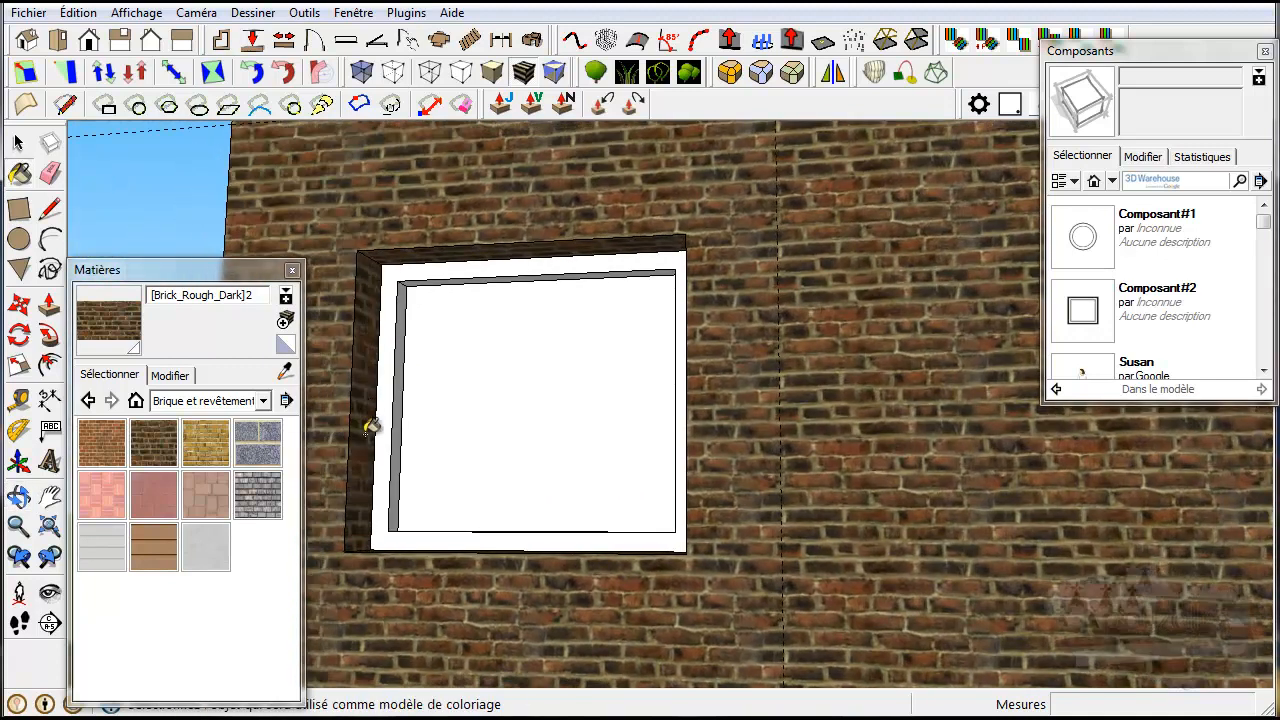
Step: Set the texture width of the [Brick_Rough_Dark]2 wall material to 1,50 m
scroll(374, 423, down, 6)
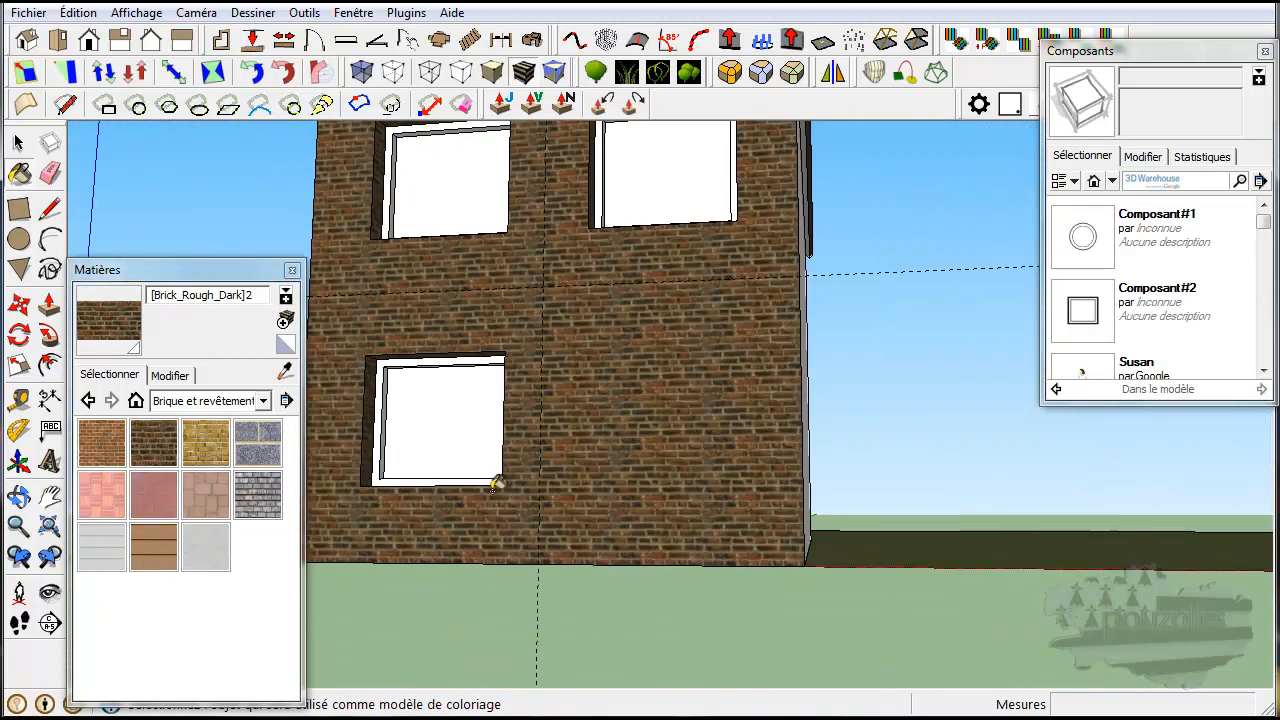
middle_drag(434, 480, 642, 597)
scroll(751, 594, down, 8)
mouse_move(751, 594)
middle_down()
mouse_move(771, 606)
mouse_move(934, 531)
mouse_move(808, 563)
mouse_move(917, 531)
middle_up()
scroll(545, 527, up, 5)
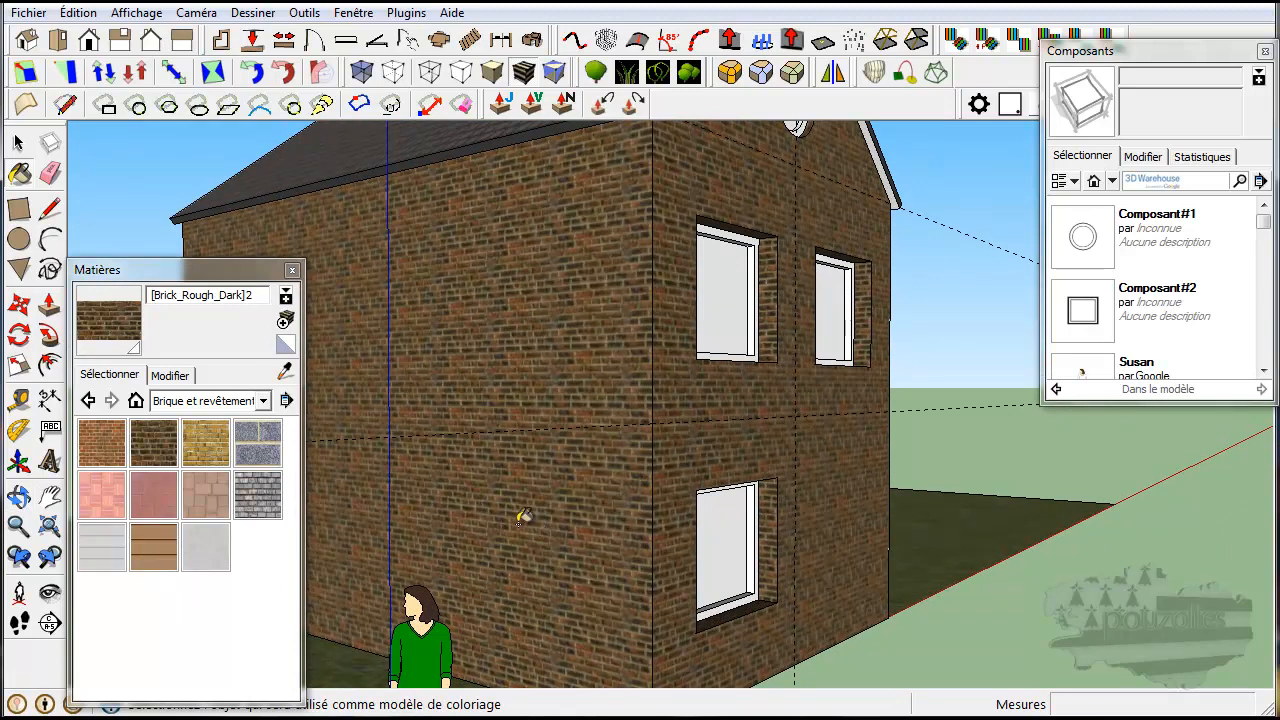
click(168, 376)
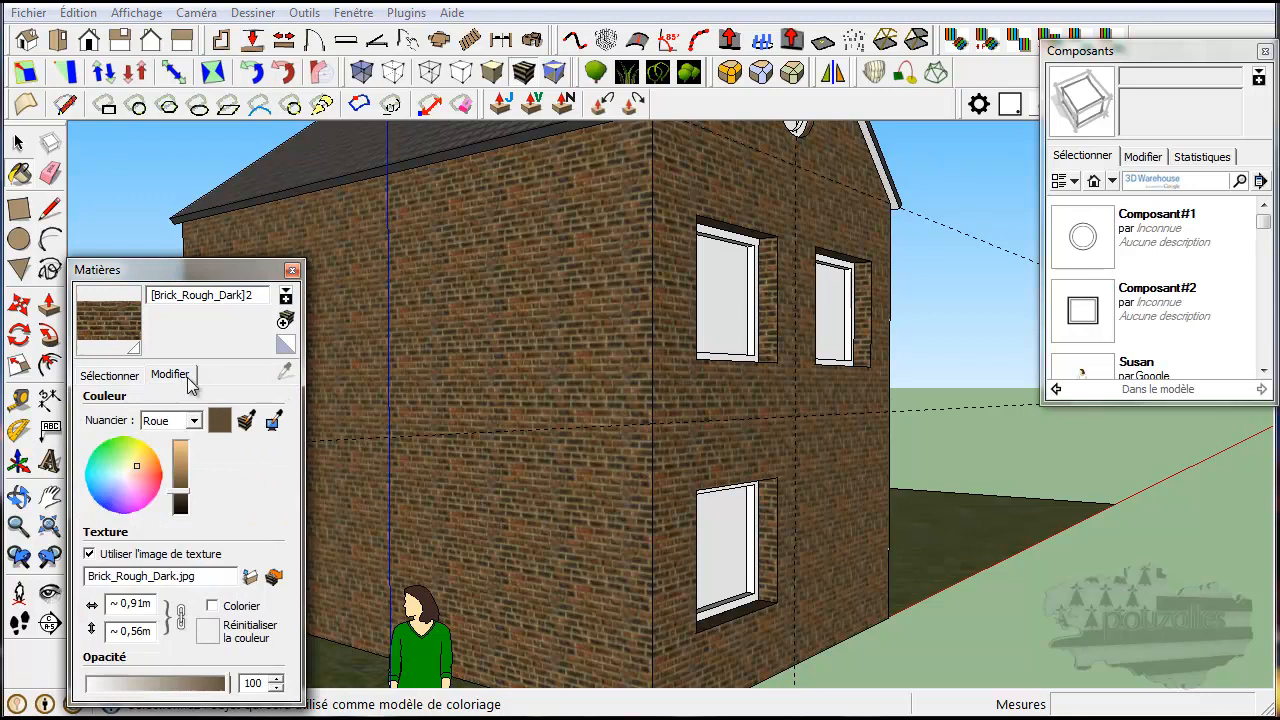
click(150, 603)
text(1)
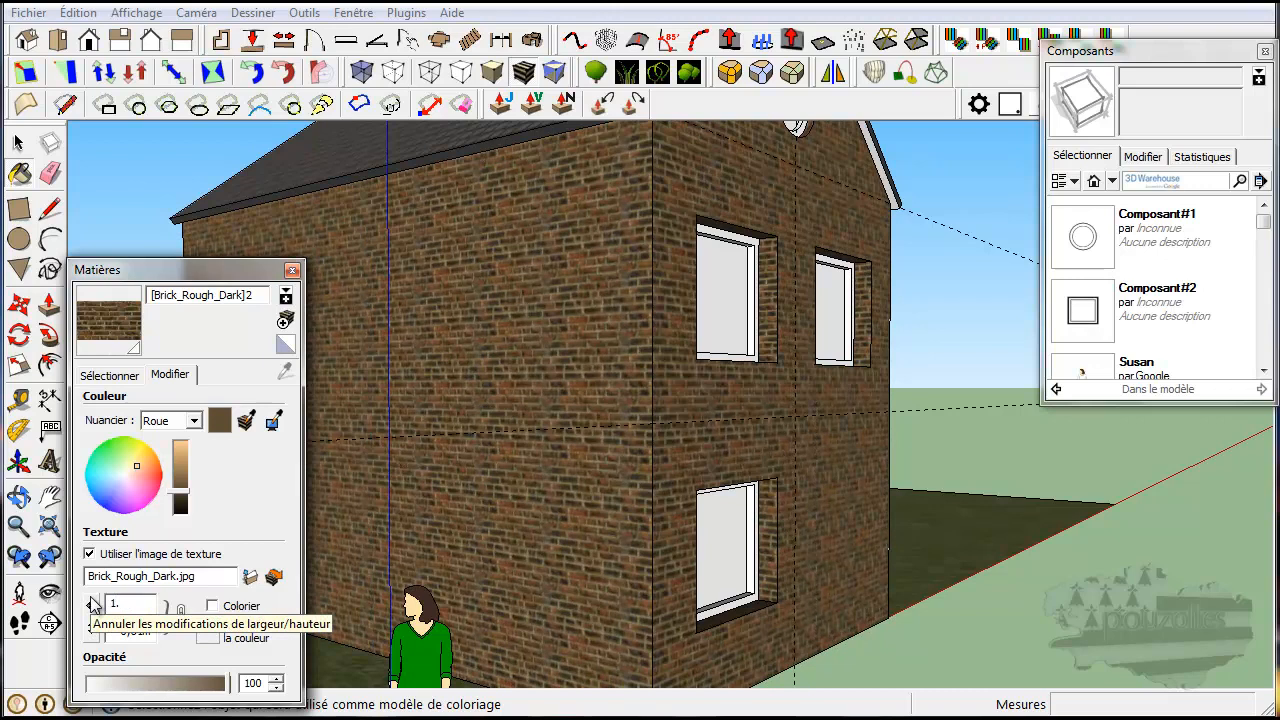
text(,50m)
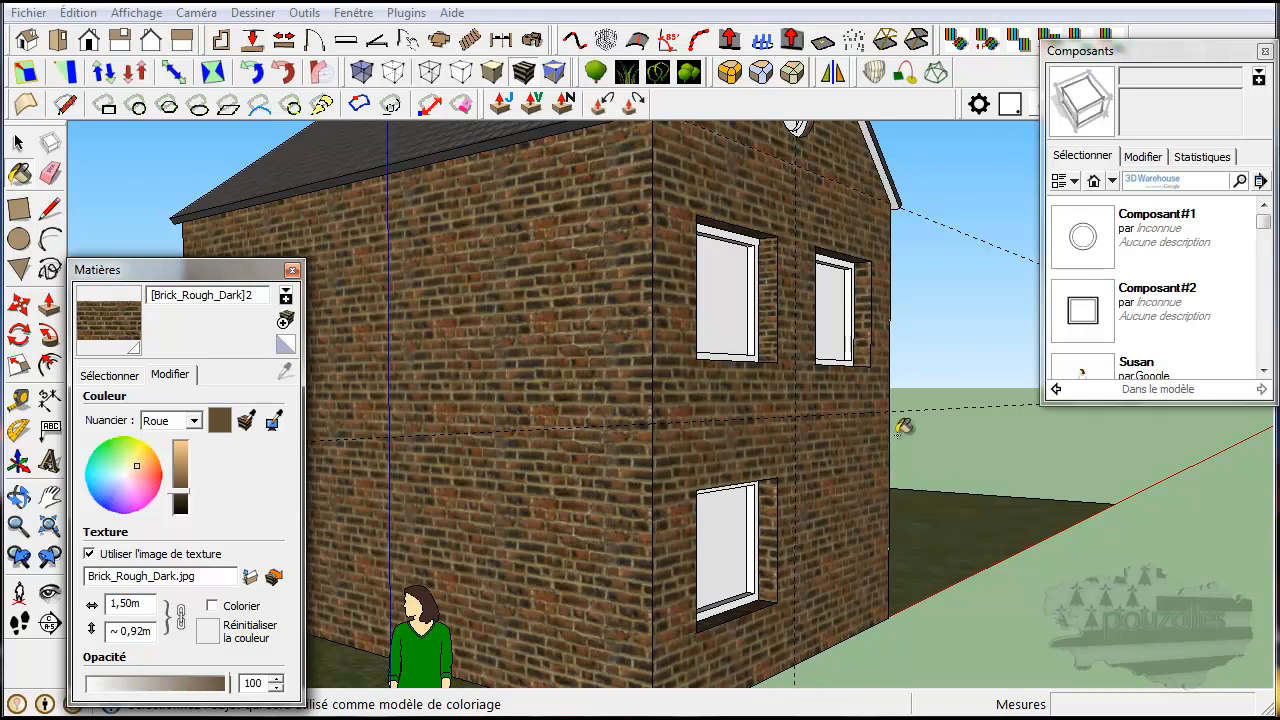
Step: Paint the panes of the lower window and the upper window farther from the side wall with Verre_translucide_teinté from the Translucide collection
scroll(979, 443, down, 5)
middle_drag(986, 443, 877, 522)
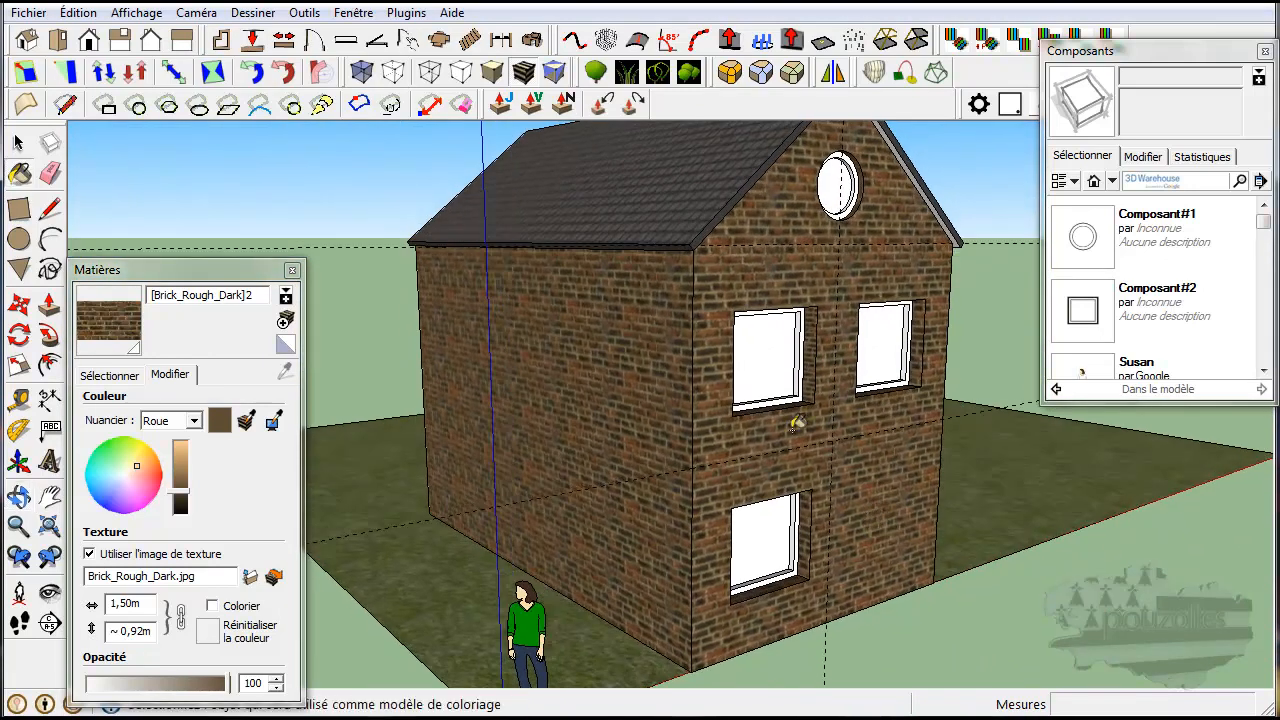
click(132, 379)
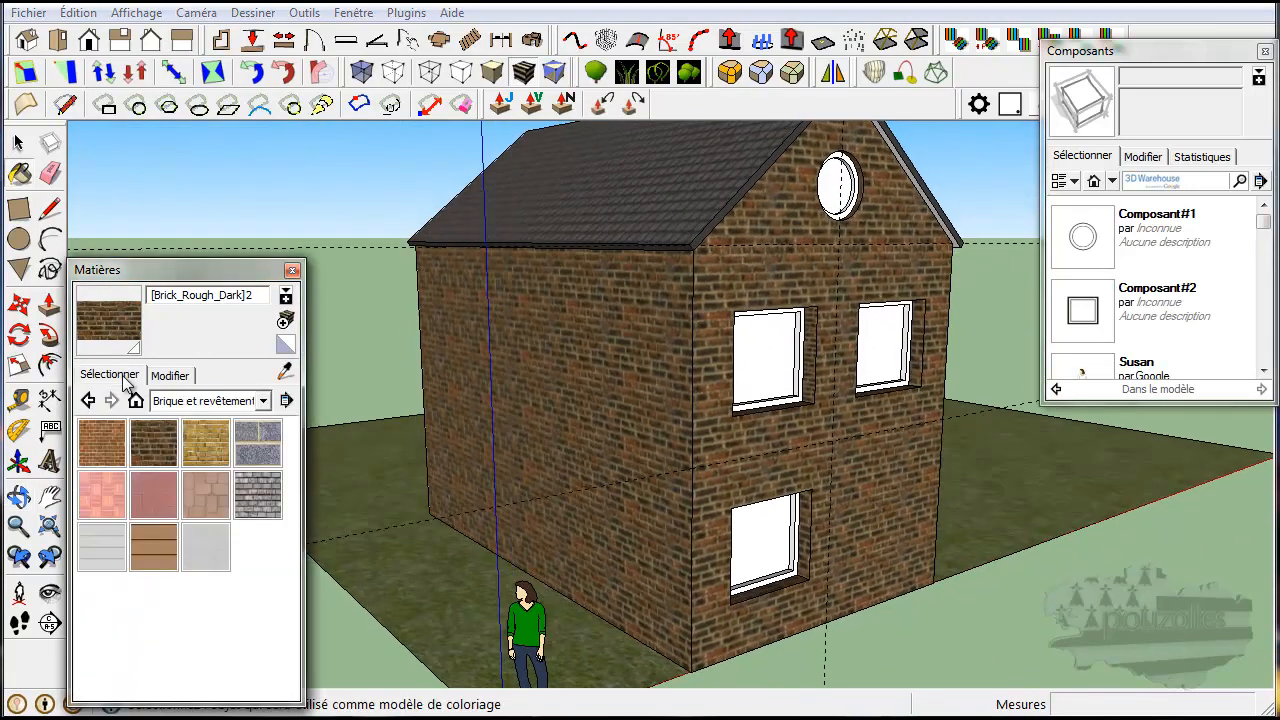
click(263, 399)
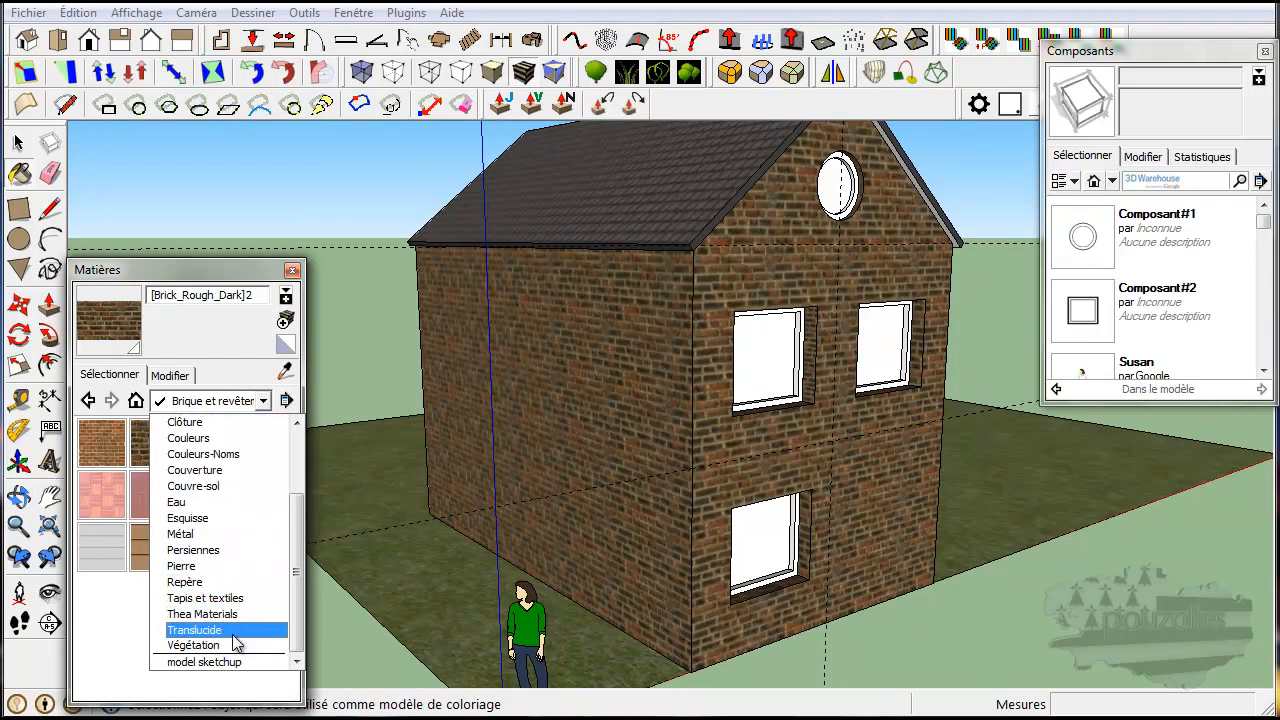
click(236, 632)
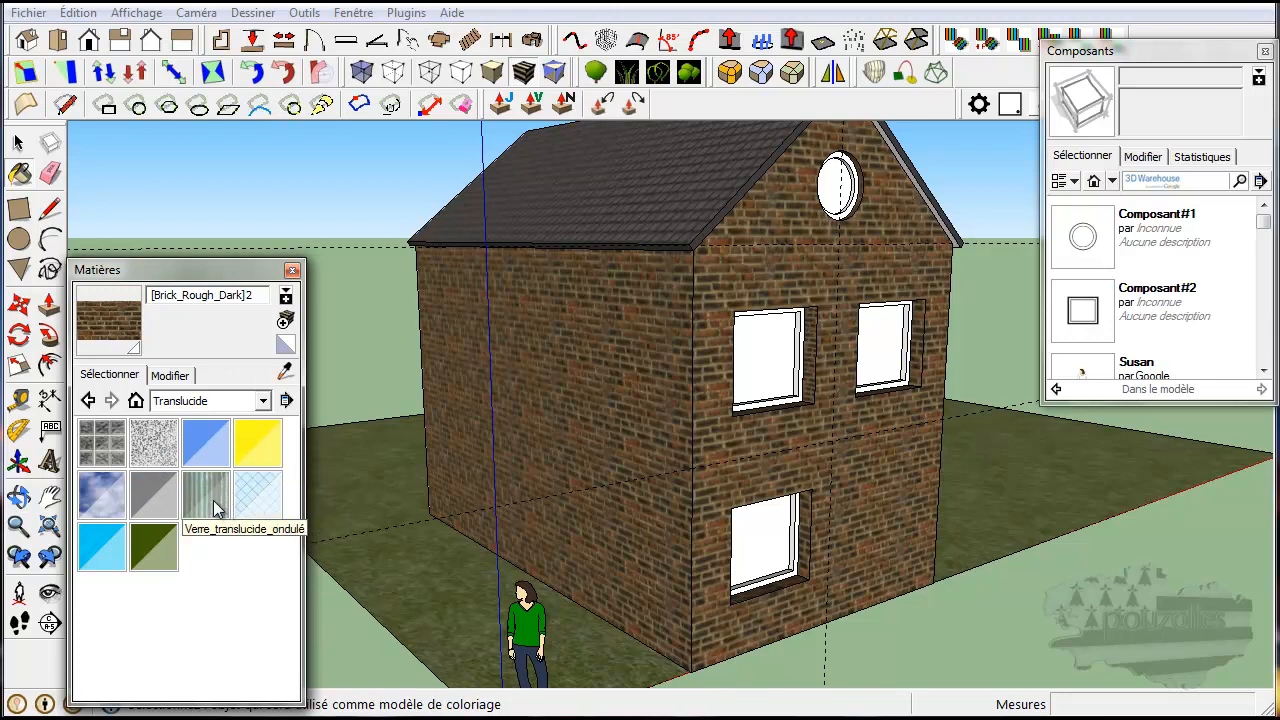
click(101, 550)
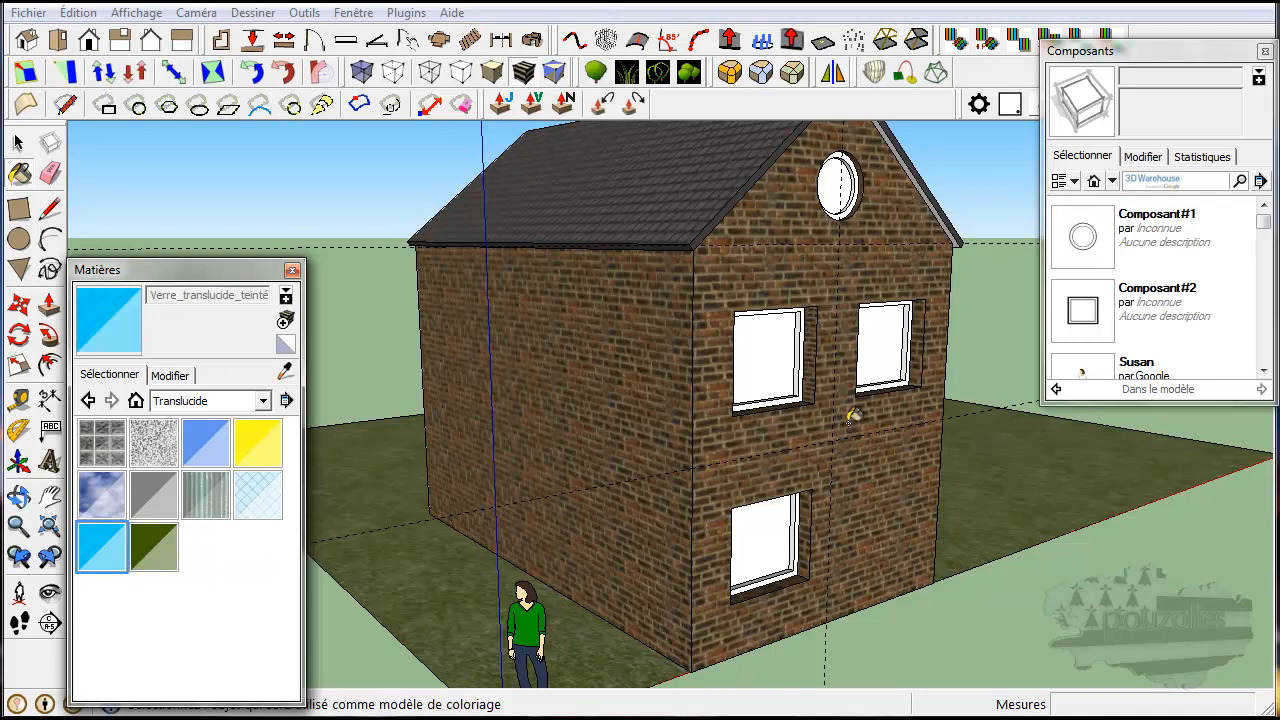
click(888, 338)
click(771, 530)
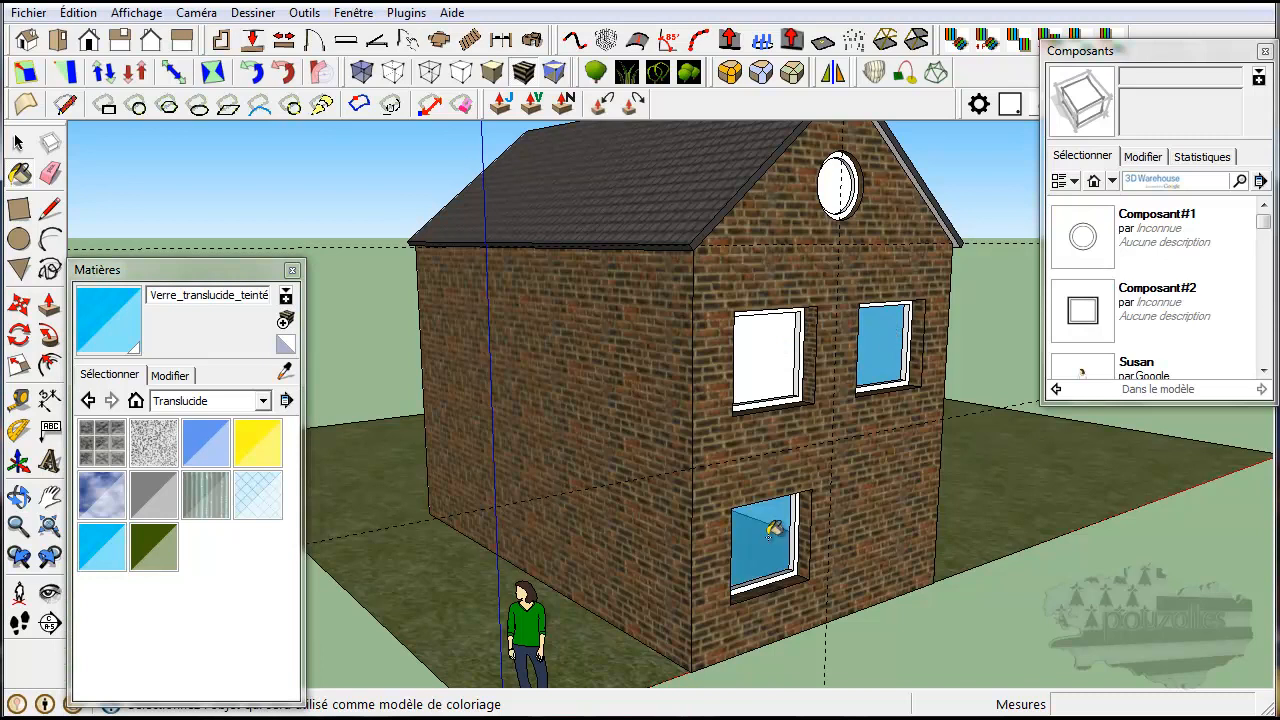
click(776, 347)
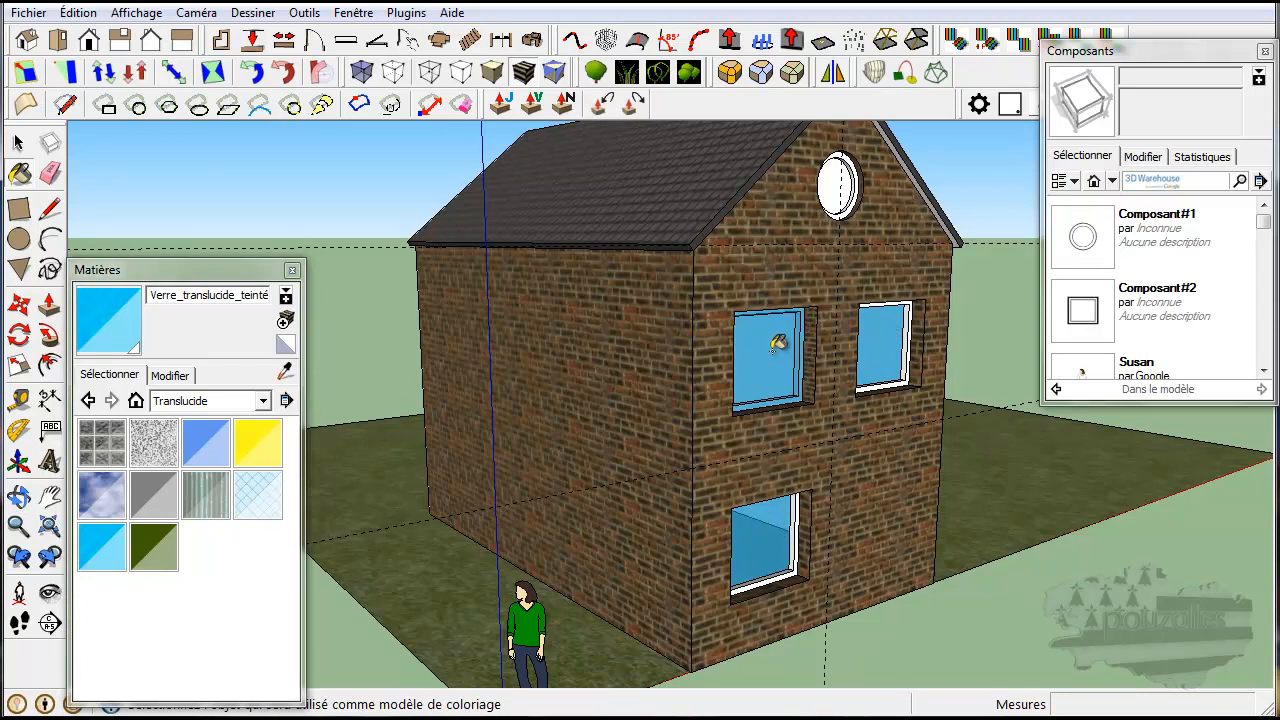
scroll(780, 350, up, 5)
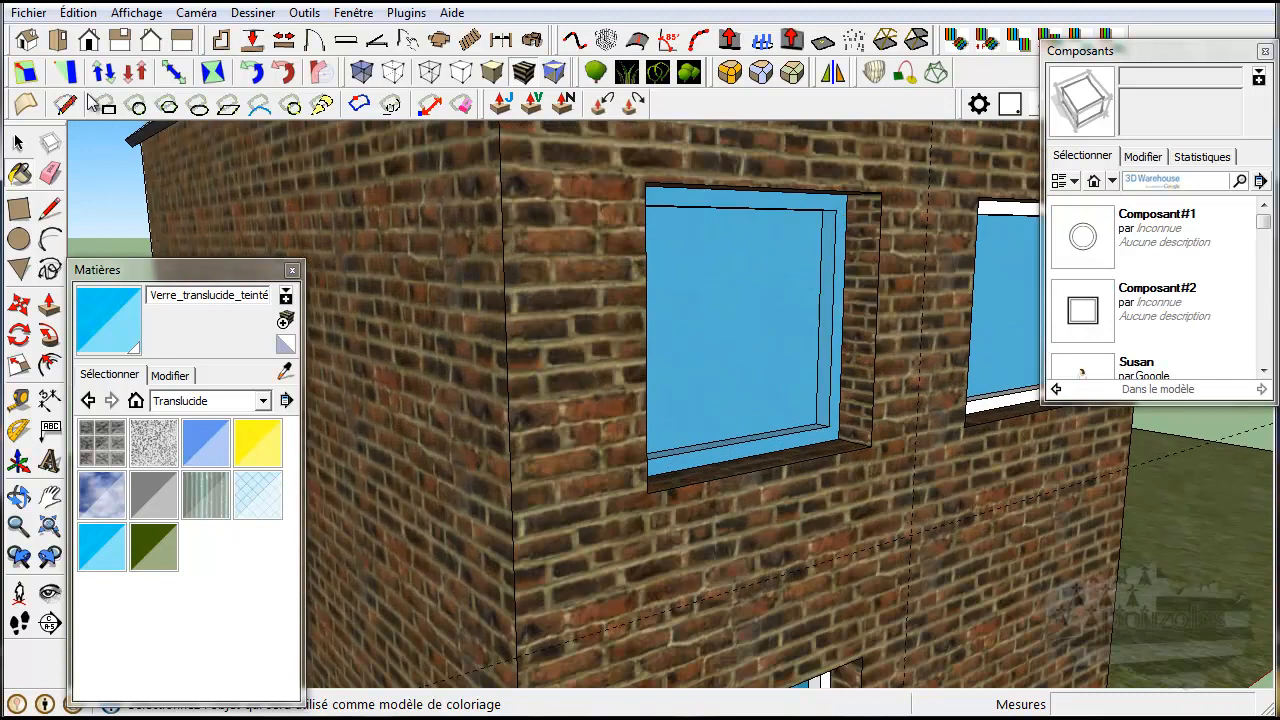
click(78, 12)
click(100, 31)
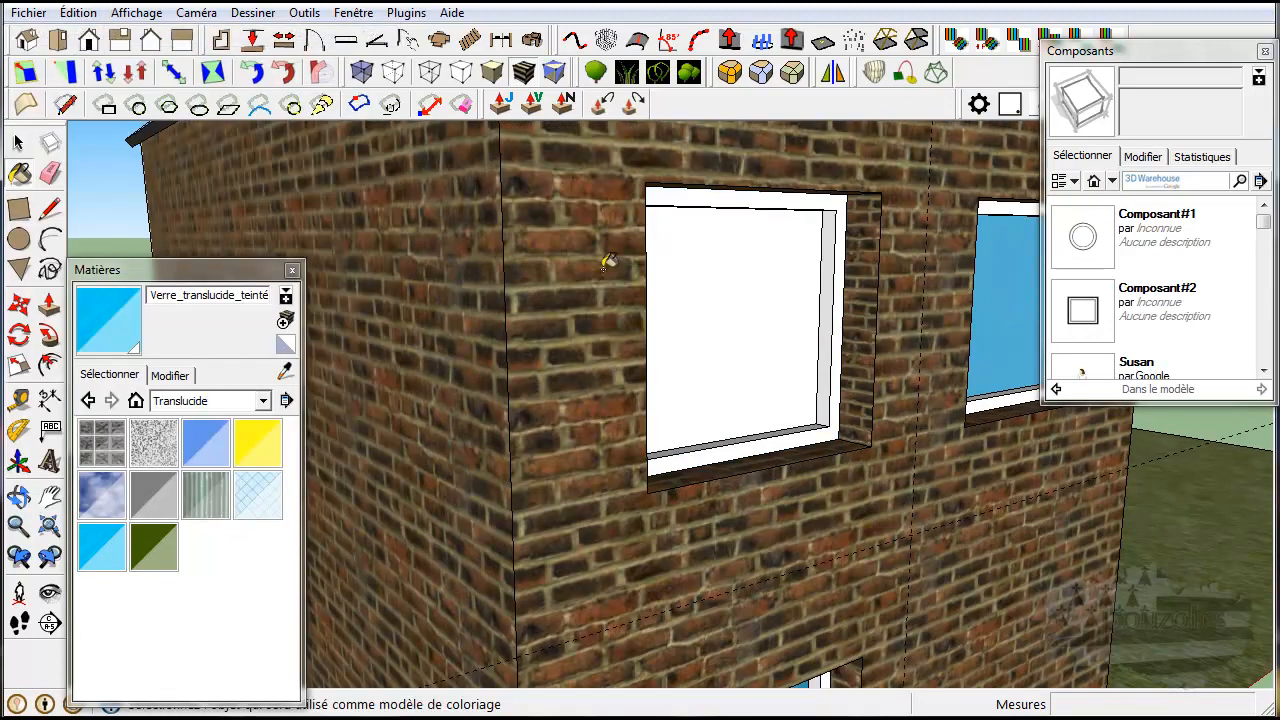
Step: Open the upper window component nearest the side wall, paint only its pane with Verre_translucide_teinté, and leave the component
click(18, 143)
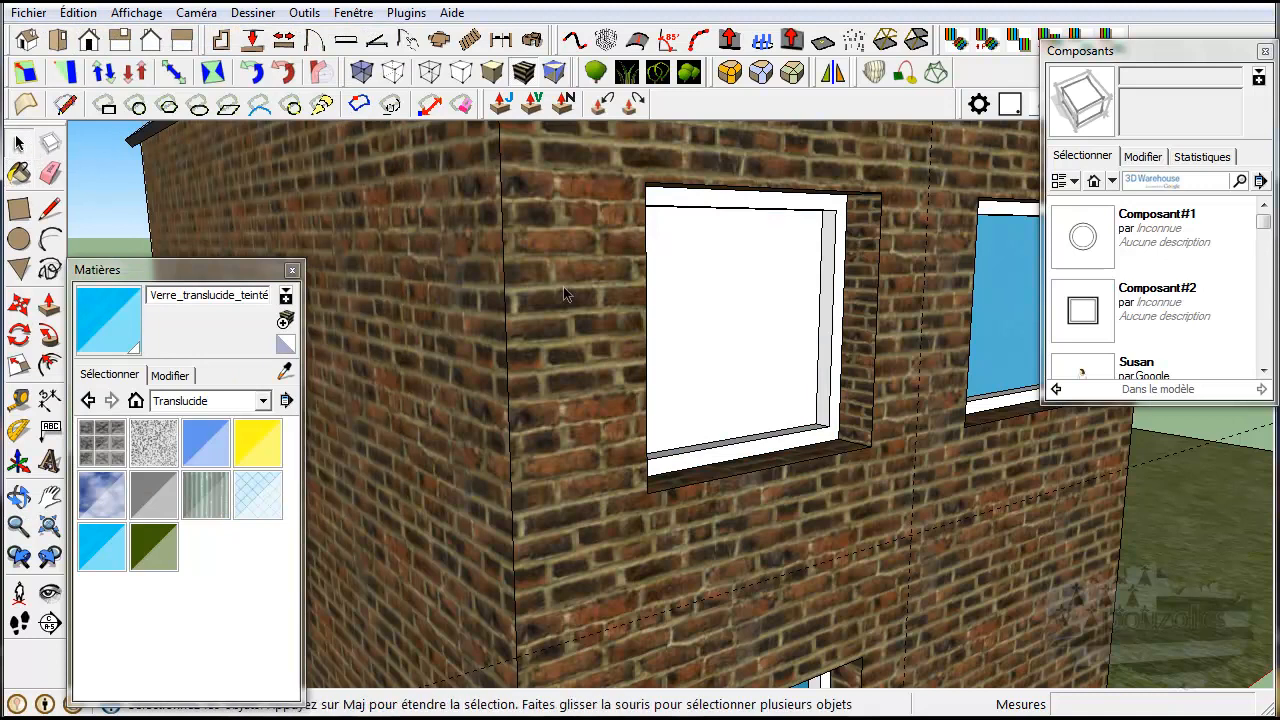
double_click(724, 342)
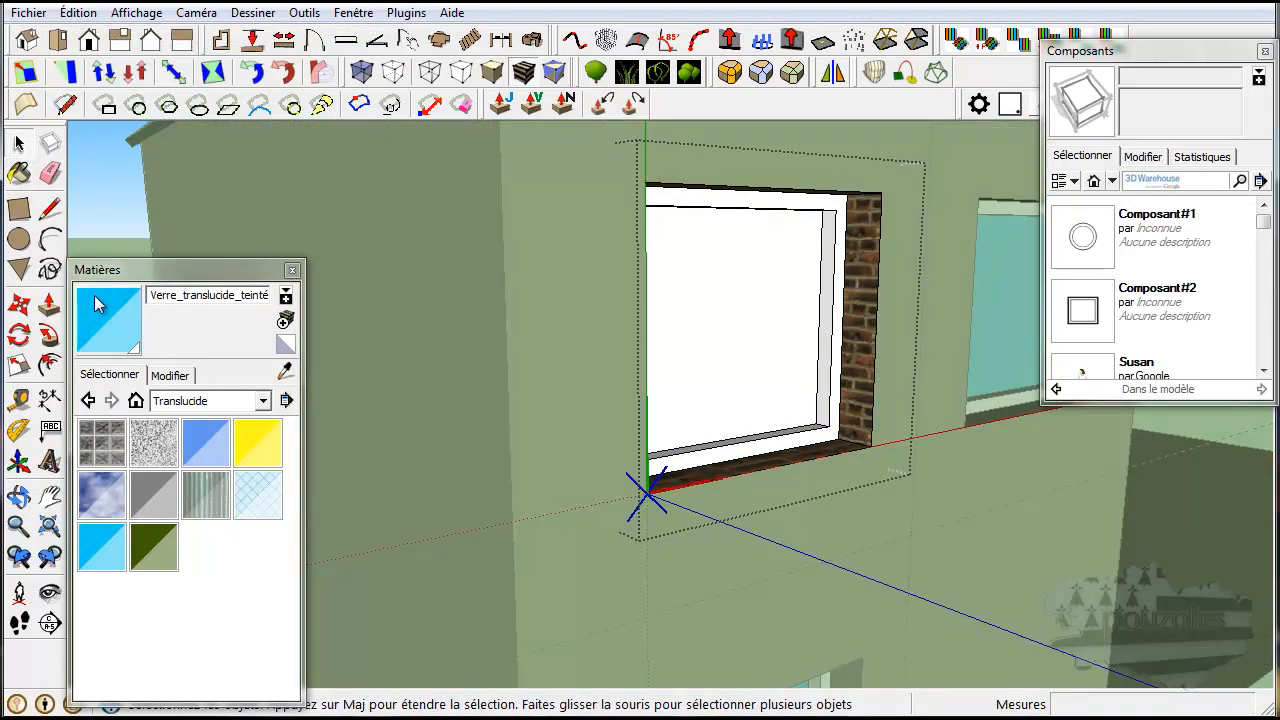
click(101, 547)
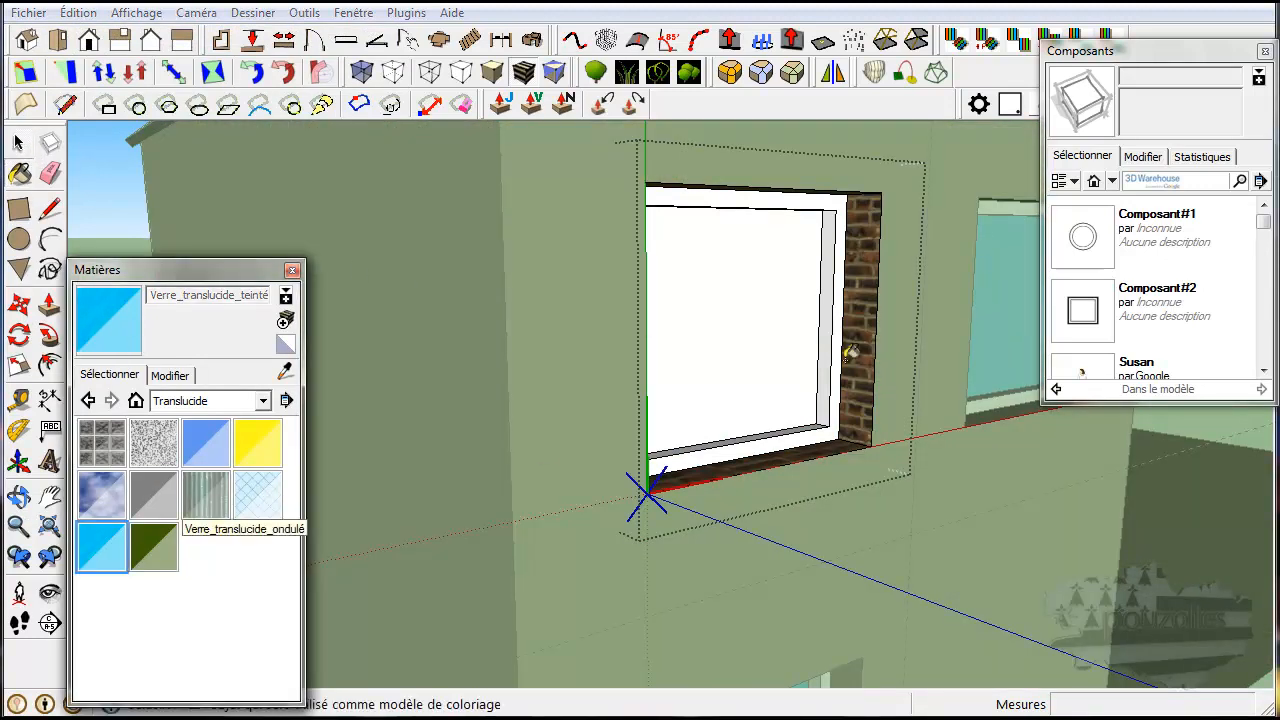
click(732, 308)
scroll(736, 301, down, 2)
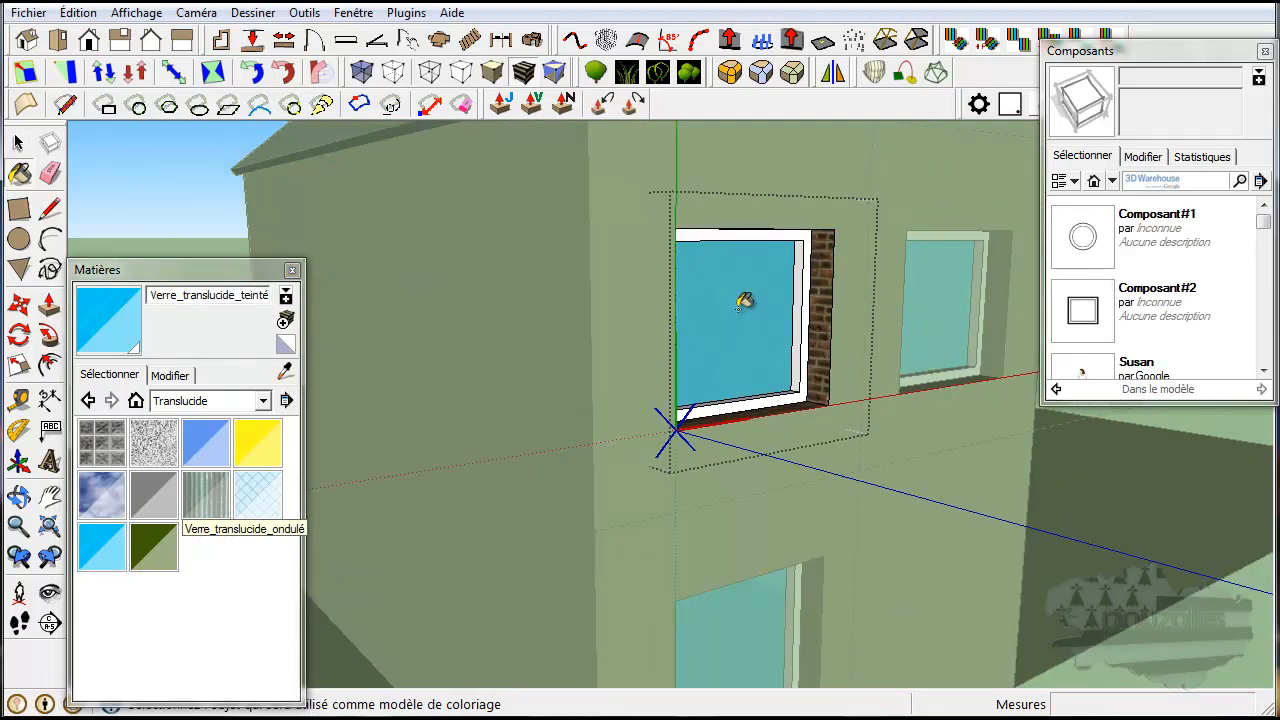
click(18, 143)
click(129, 172)
Step: Paint the pane of the round gable window with the same Verre_translucide_teinté glass
key(o)
key(space)
middle_drag(628, 256, 683, 416)
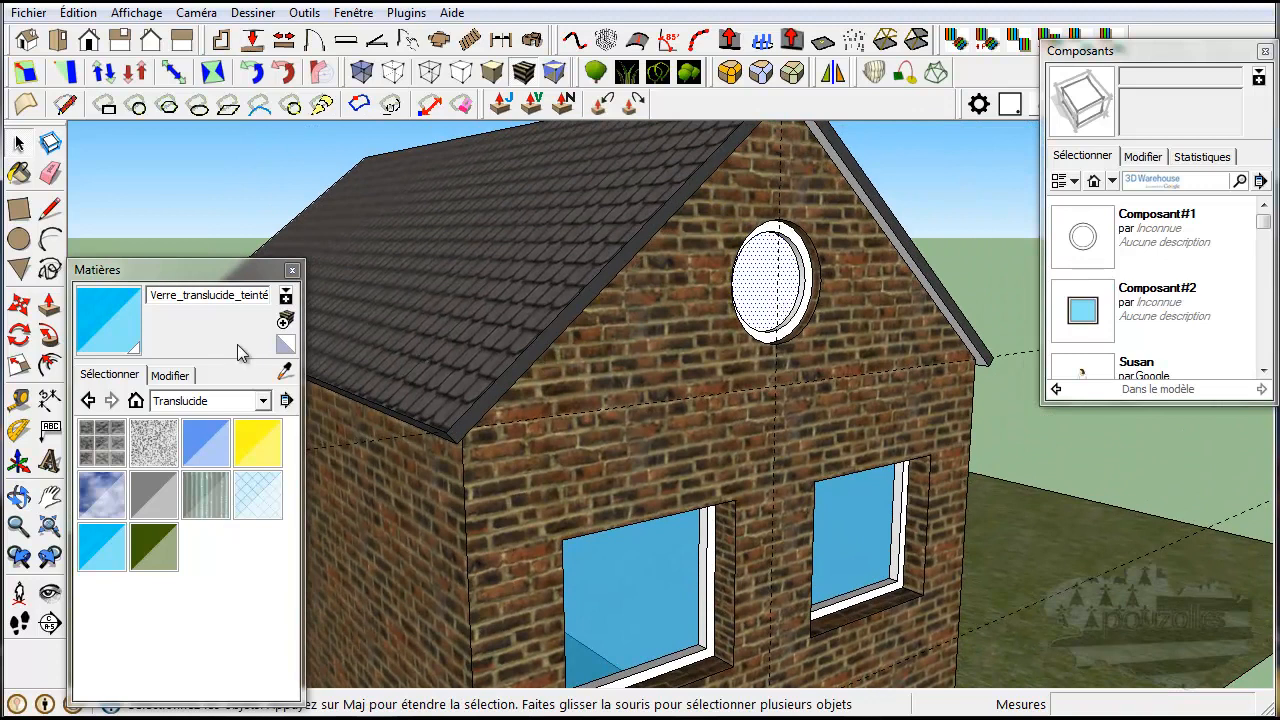
click(752, 276)
scroll(752, 280, down, 5)
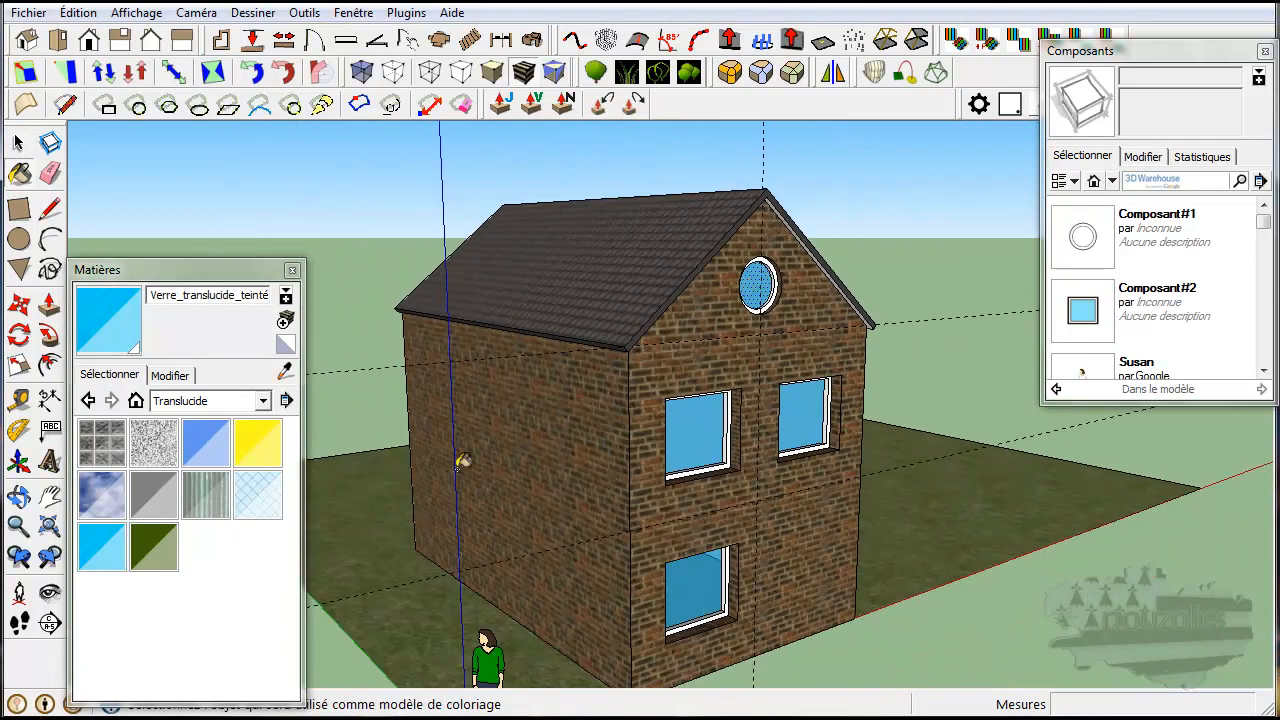
Step: Look through the Eau, Métal and Thea Materials Basic Plastic collections, and close the materials window
click(260, 401)
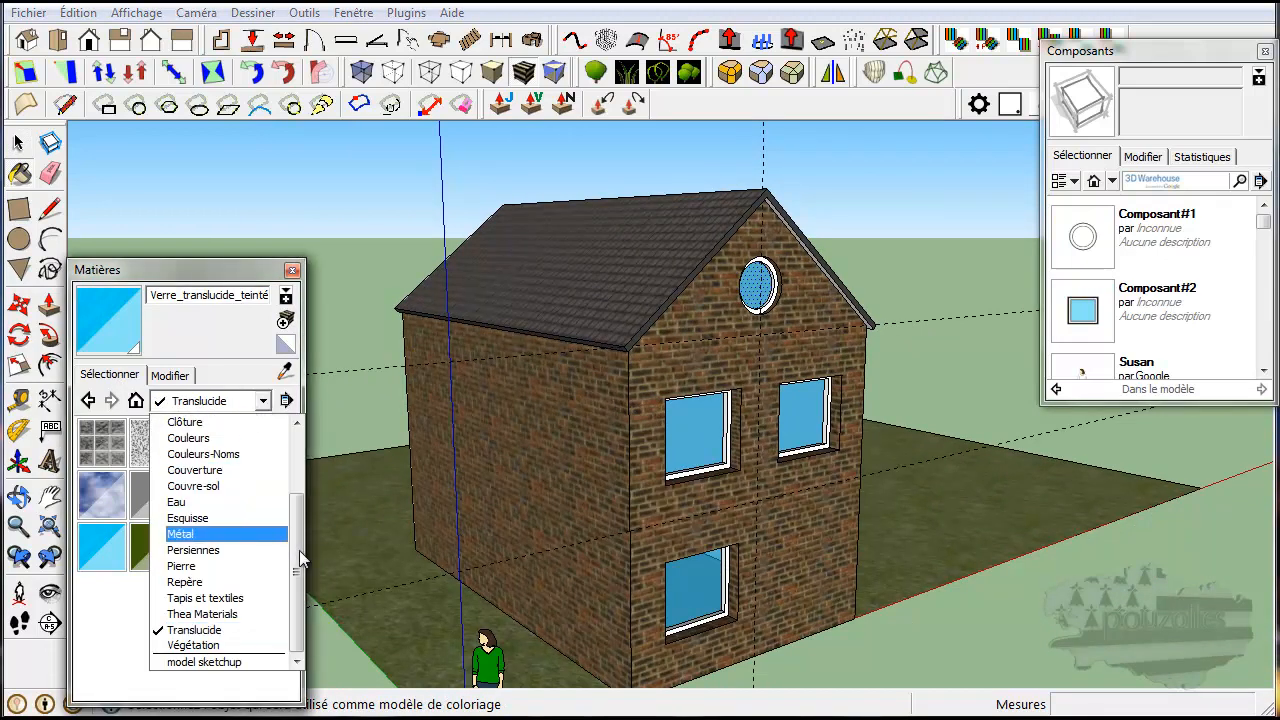
scroll(300, 555, up, 1)
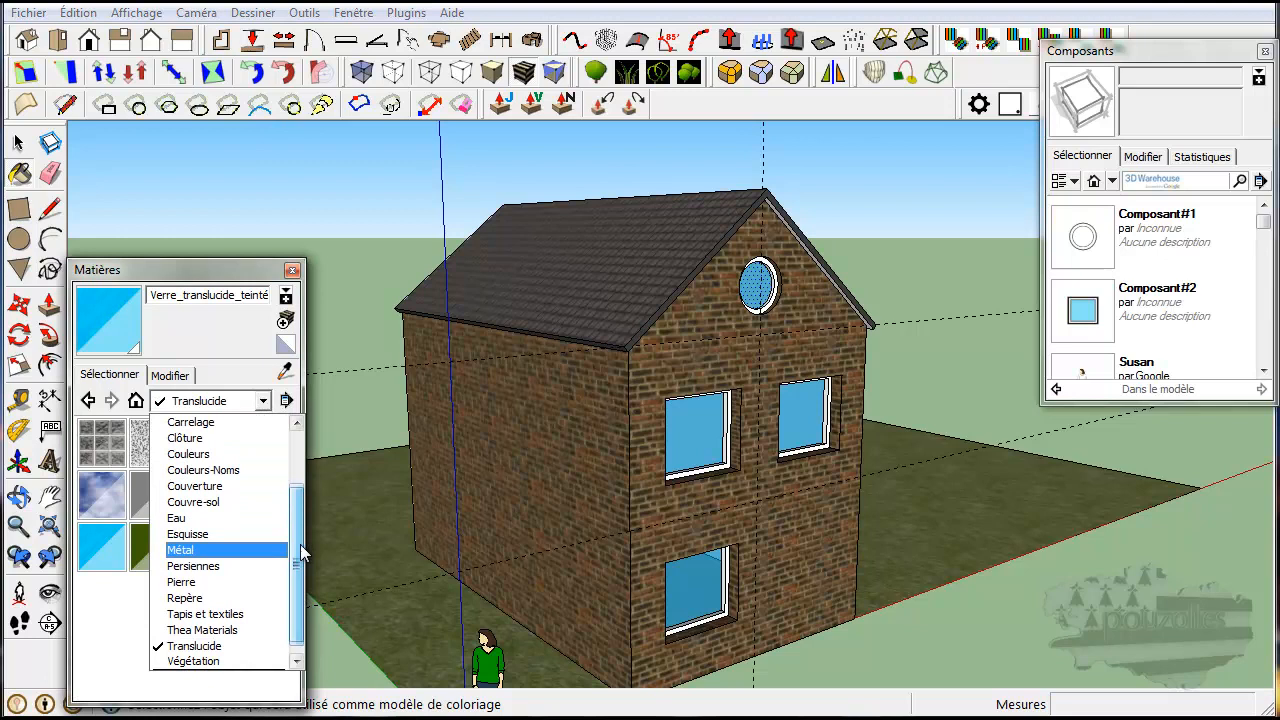
click(182, 518)
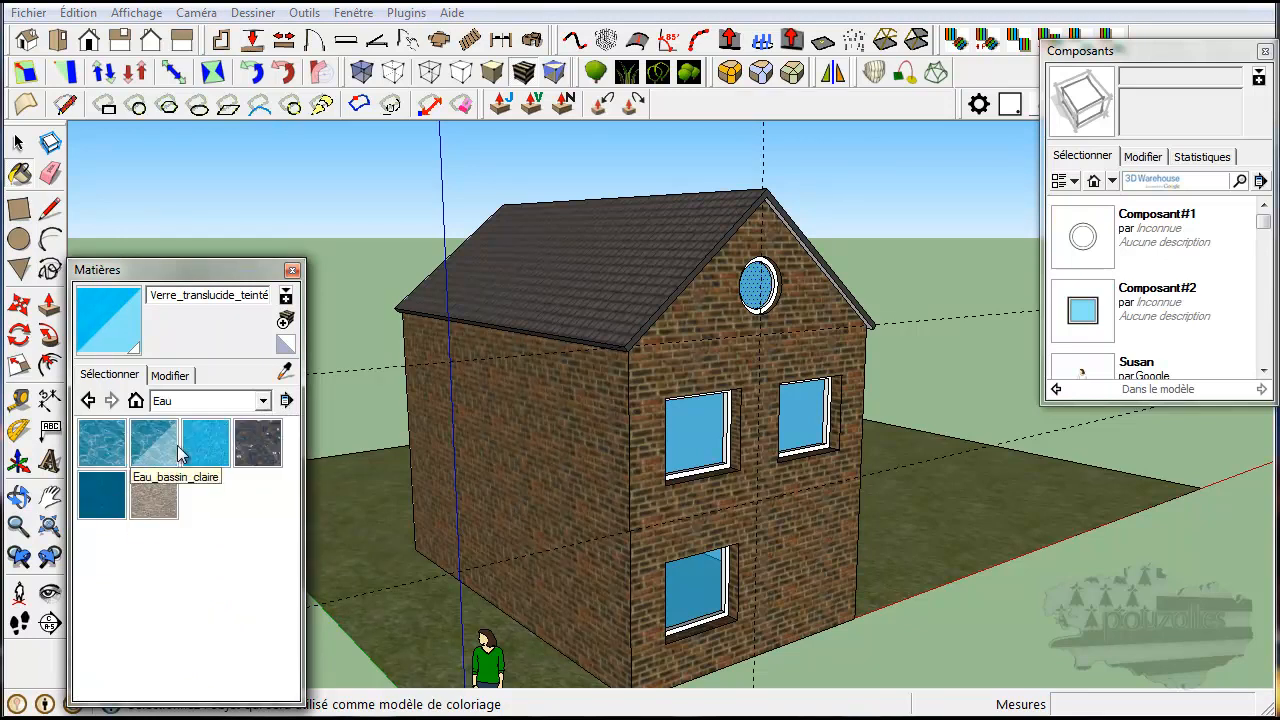
click(263, 401)
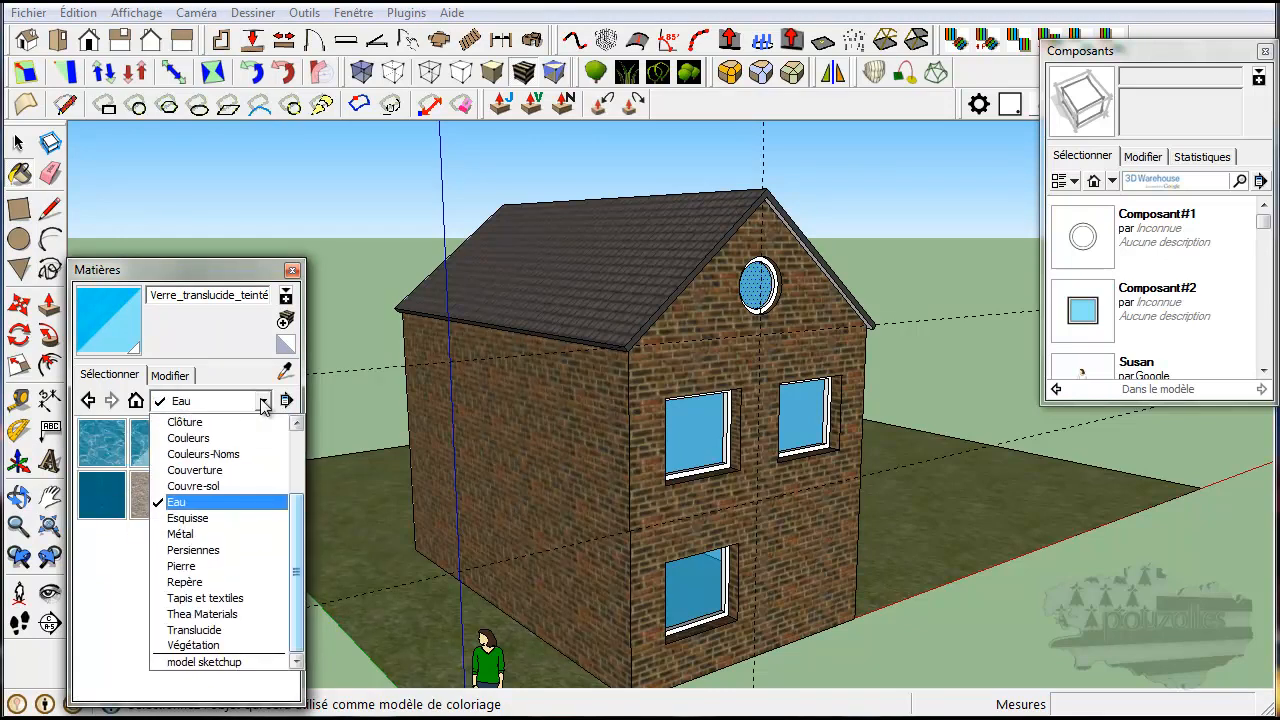
click(223, 532)
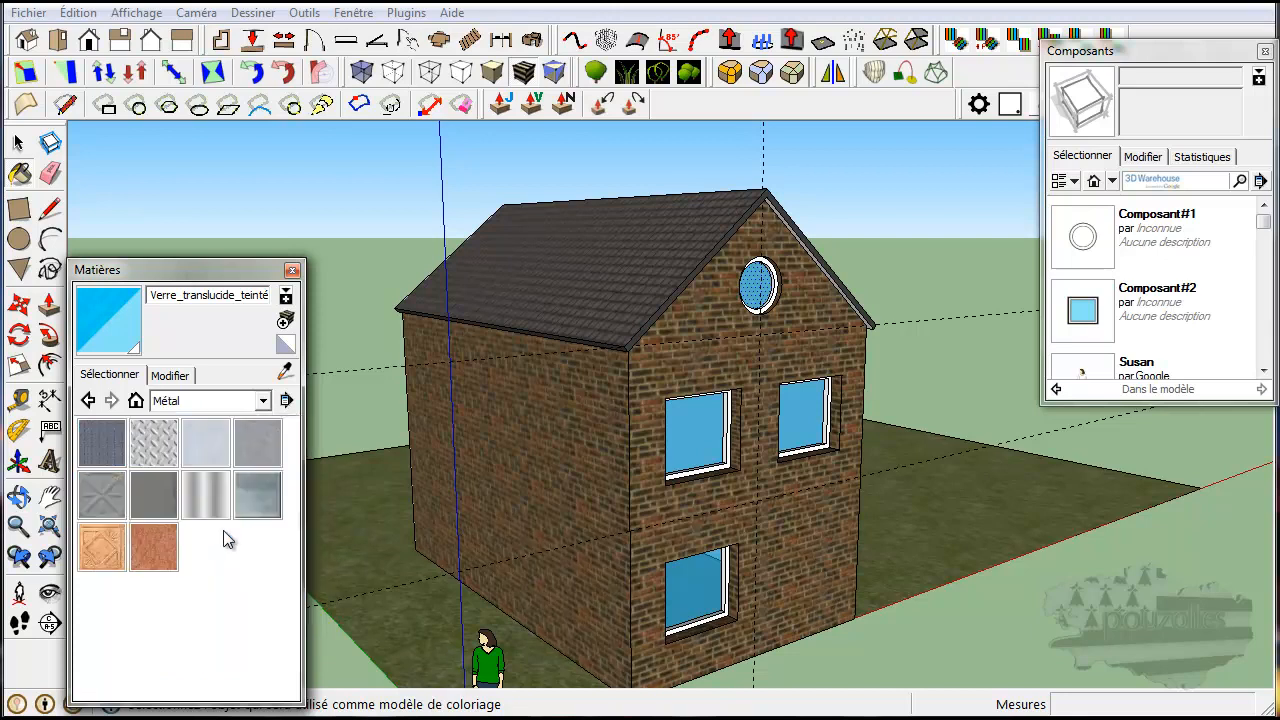
click(265, 402)
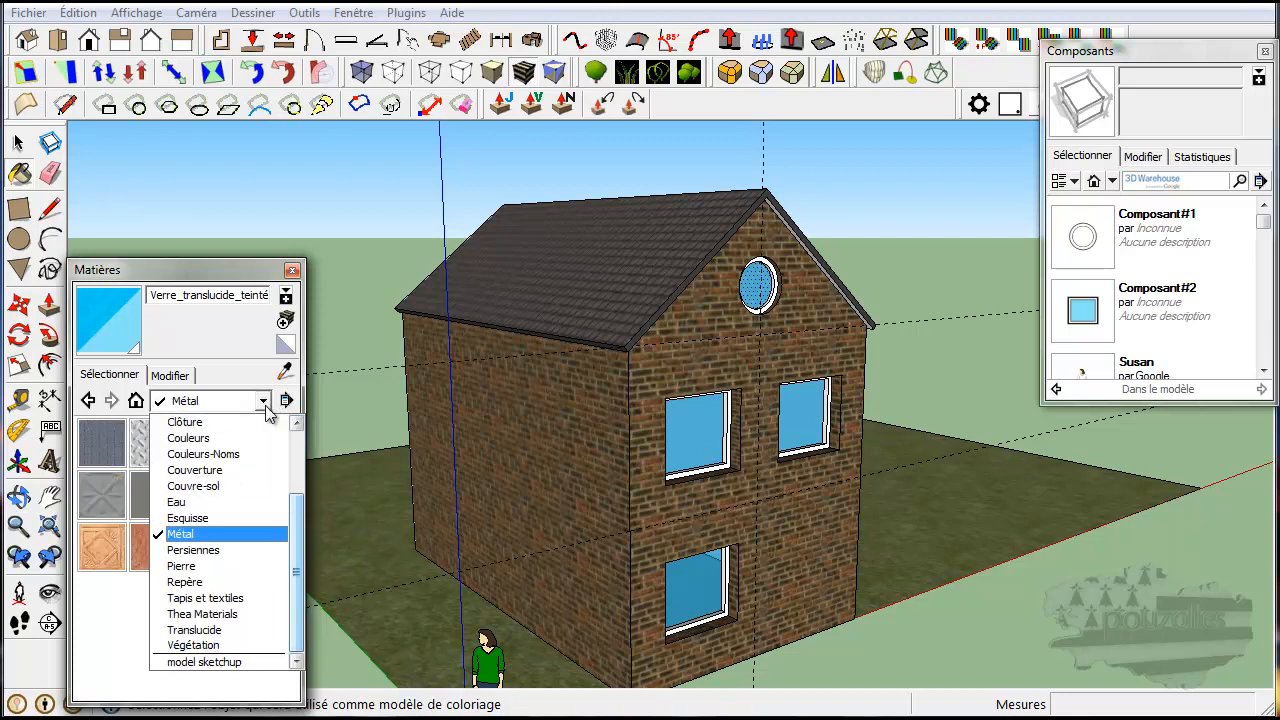
click(215, 614)
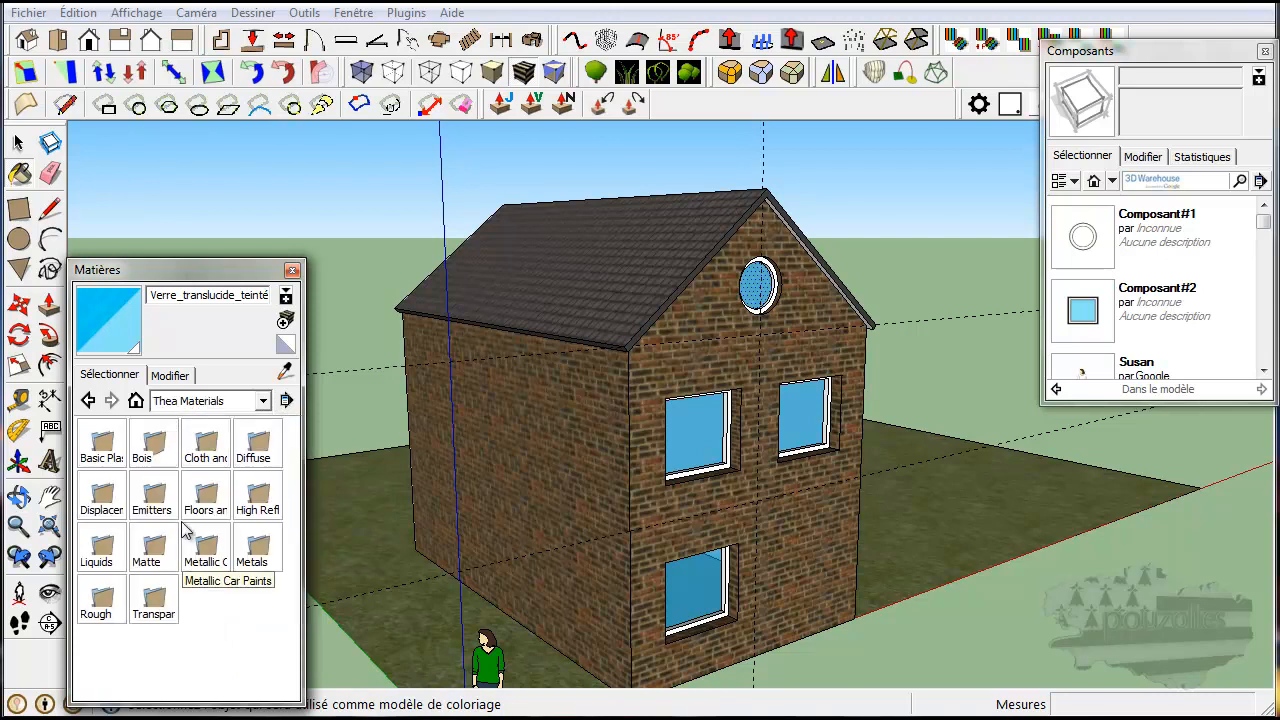
double_click(103, 445)
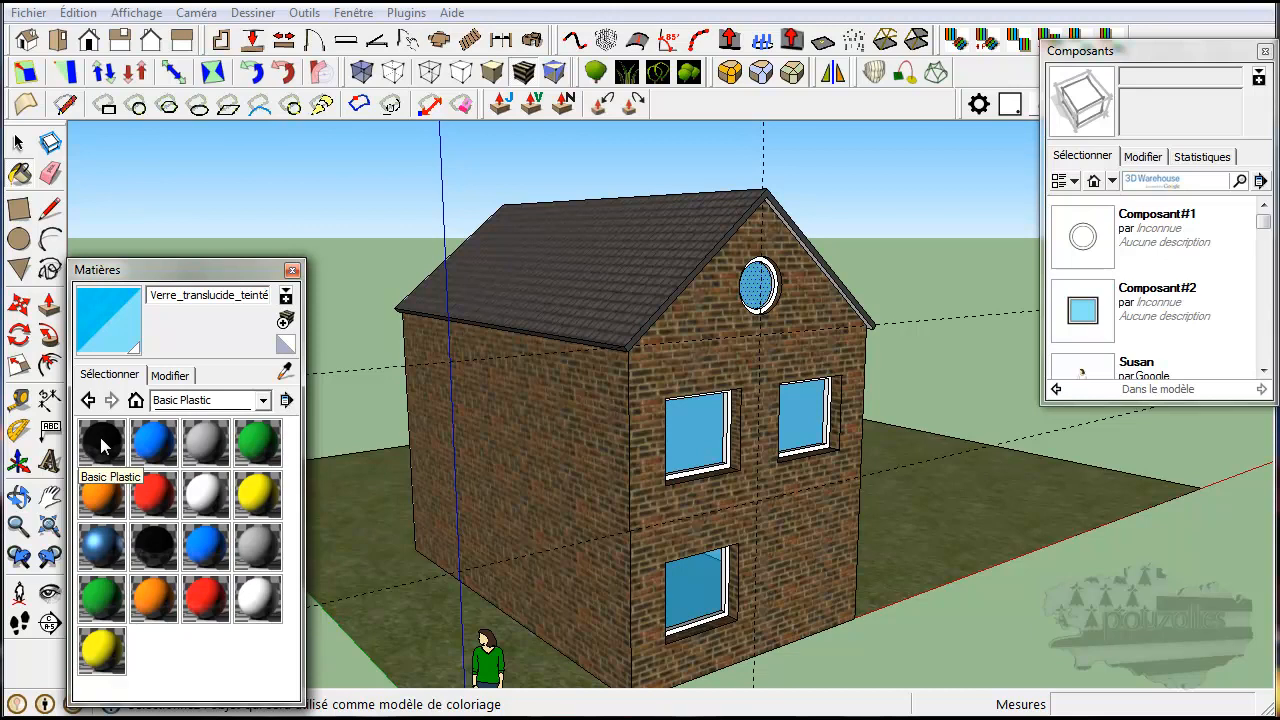
click(265, 401)
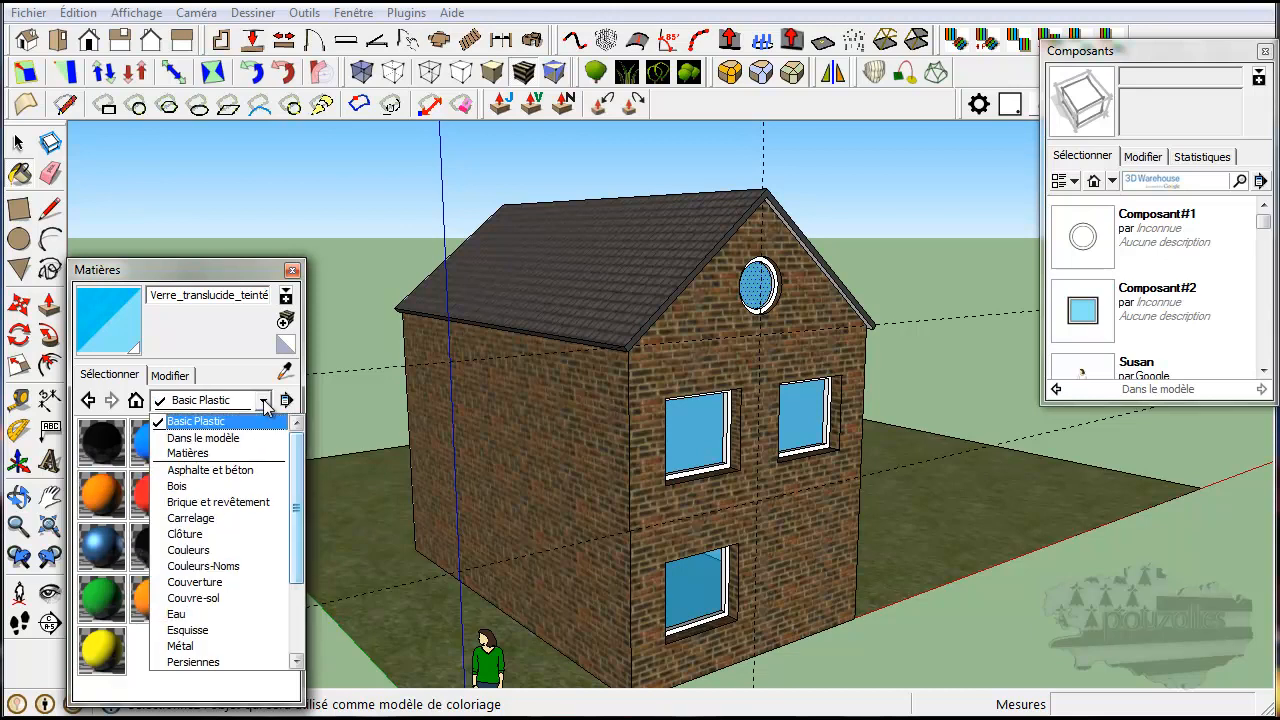
click(300, 450)
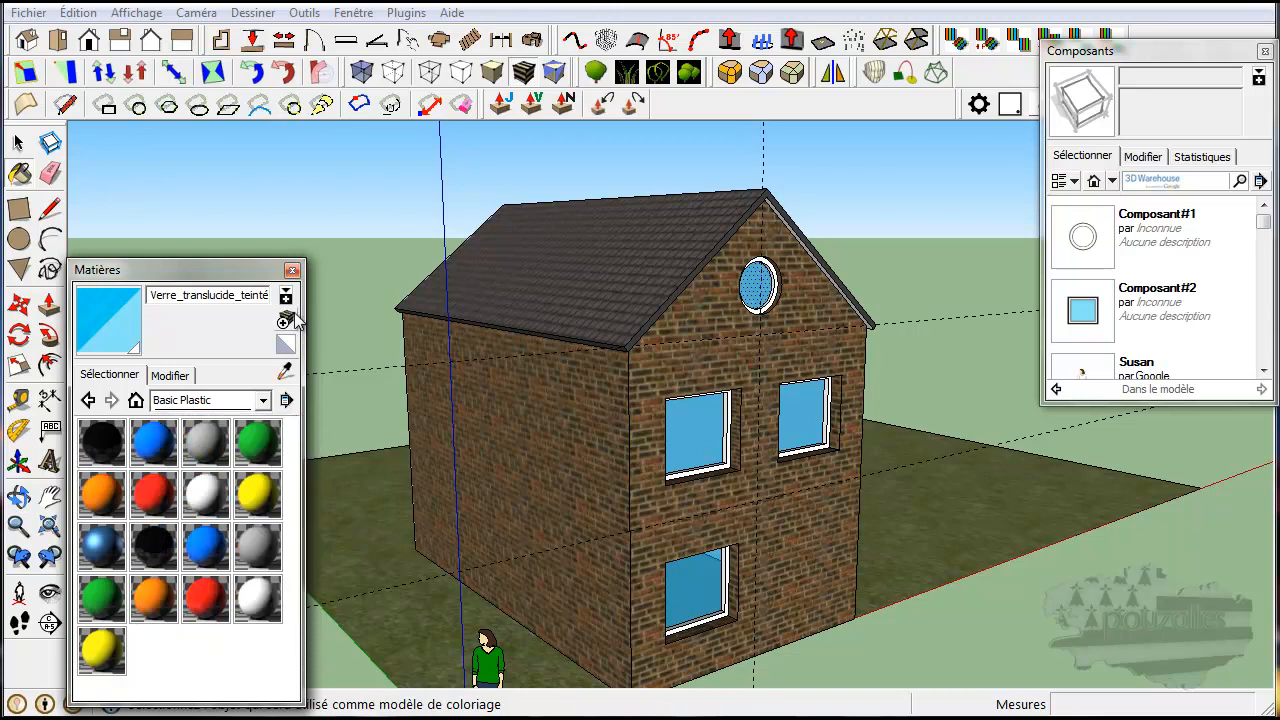
click(291, 271)
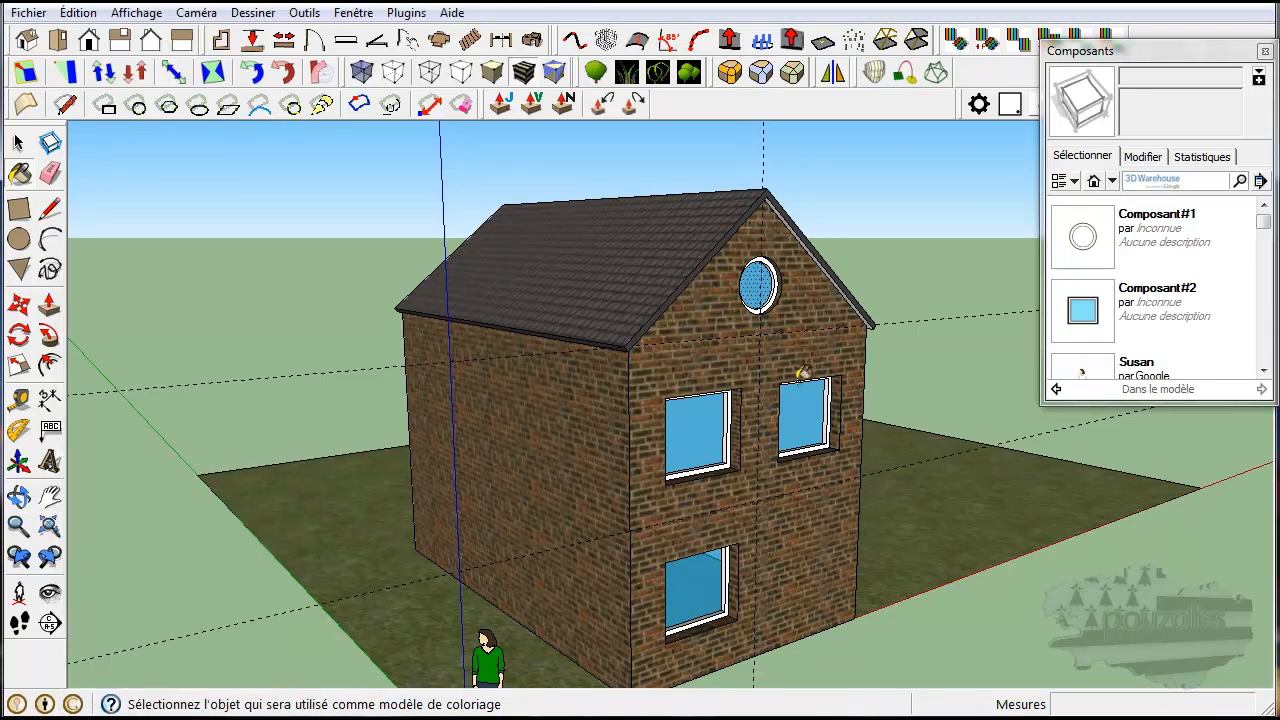
click(18, 143)
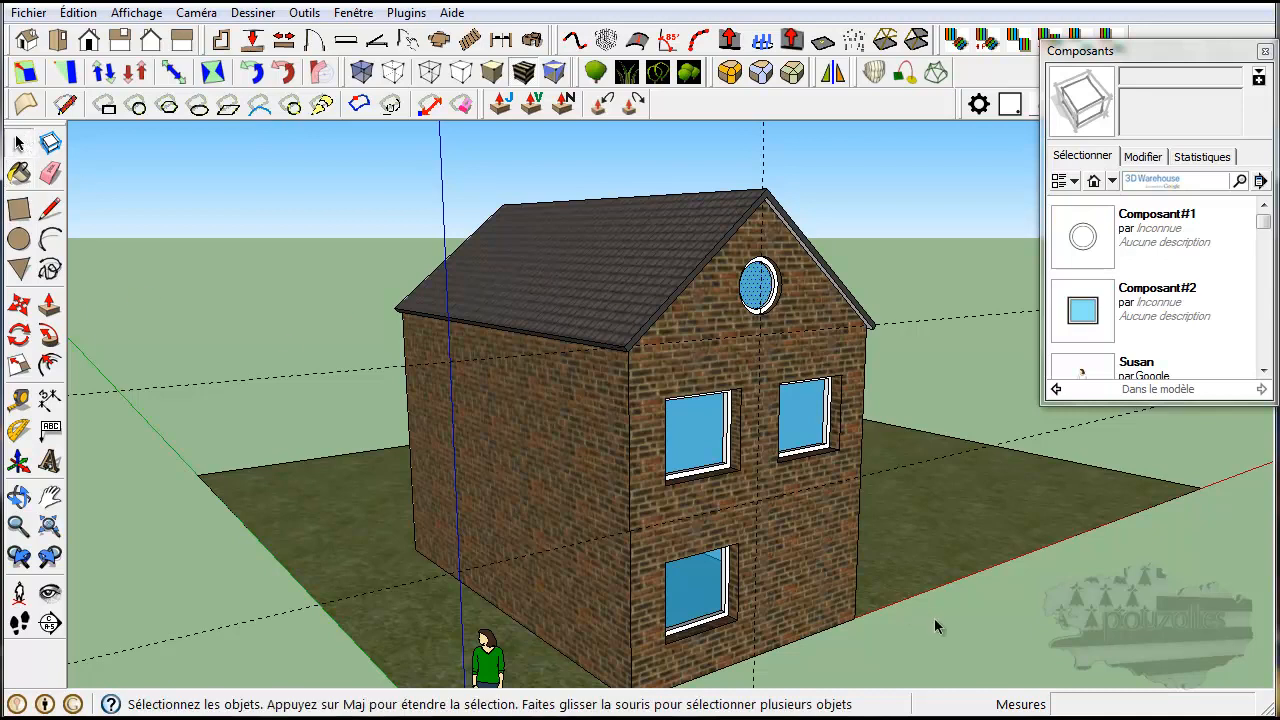